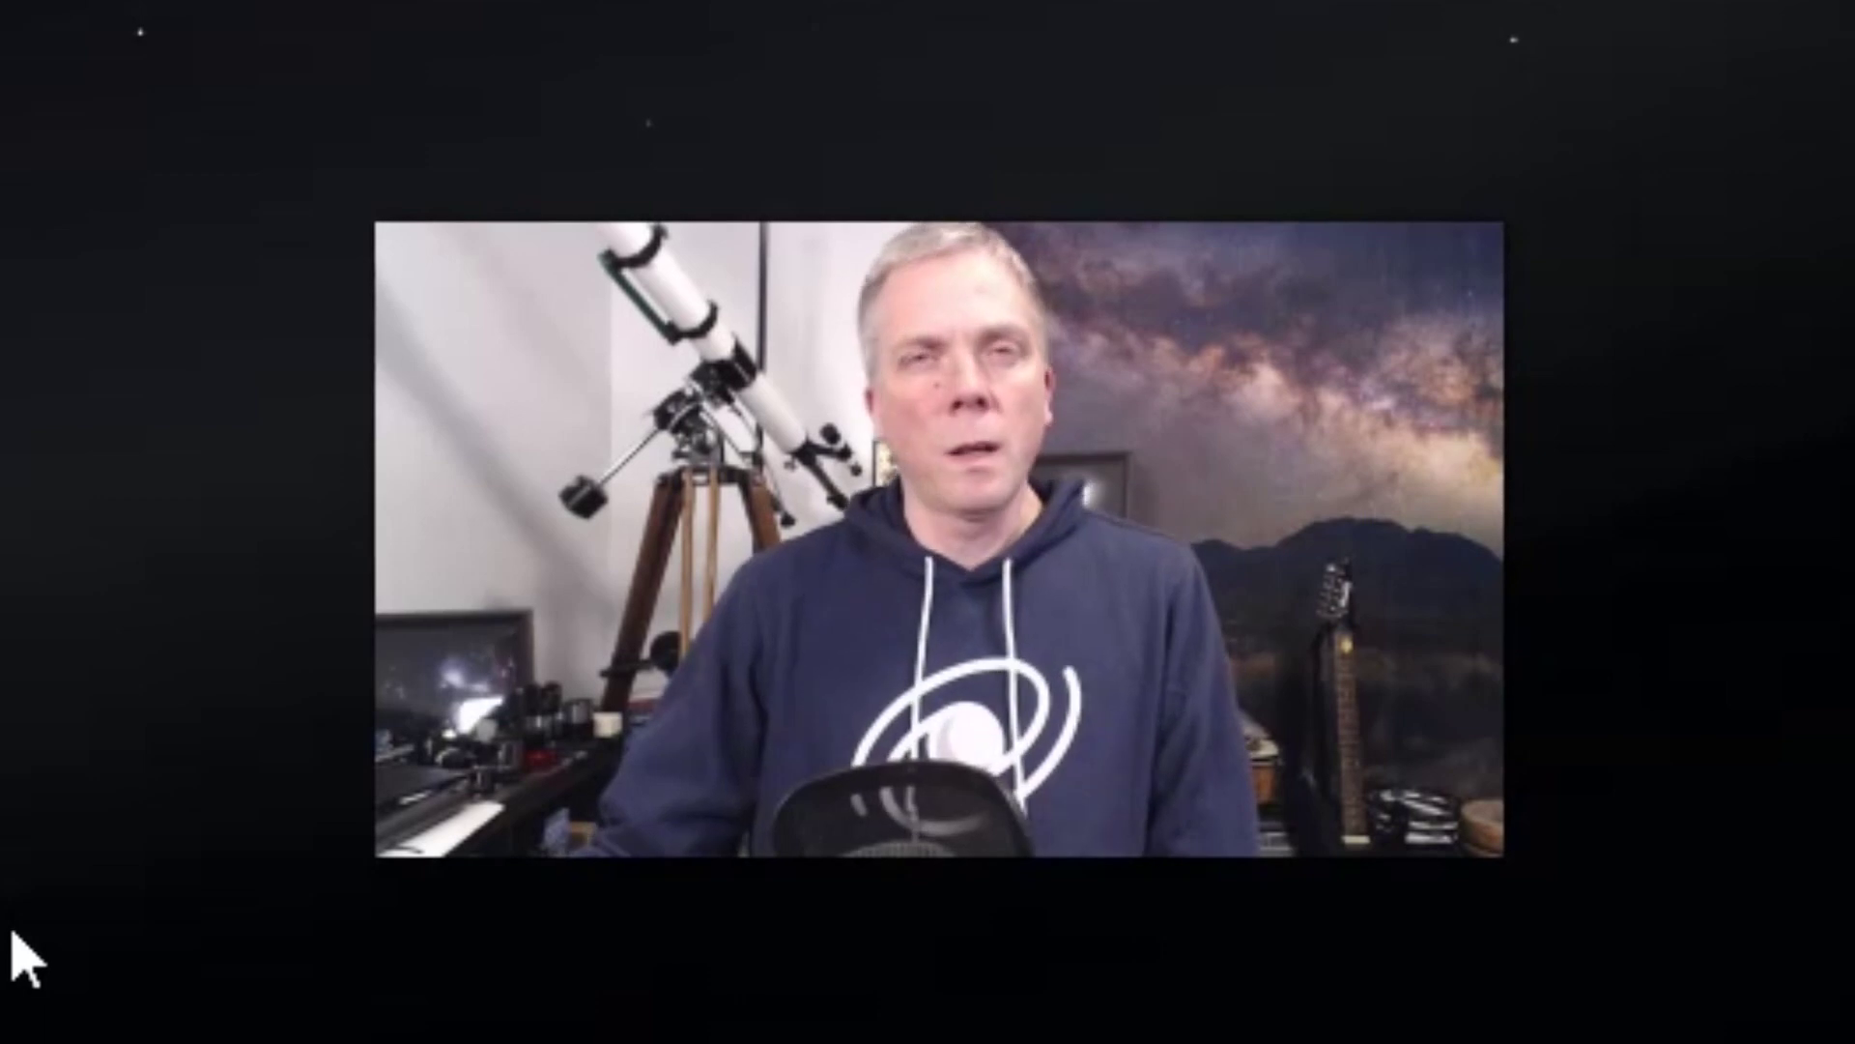
# - Show the Solar System Editor plugin's details on the Configuration window's Plugins tab
pyautogui.click(6, 808)
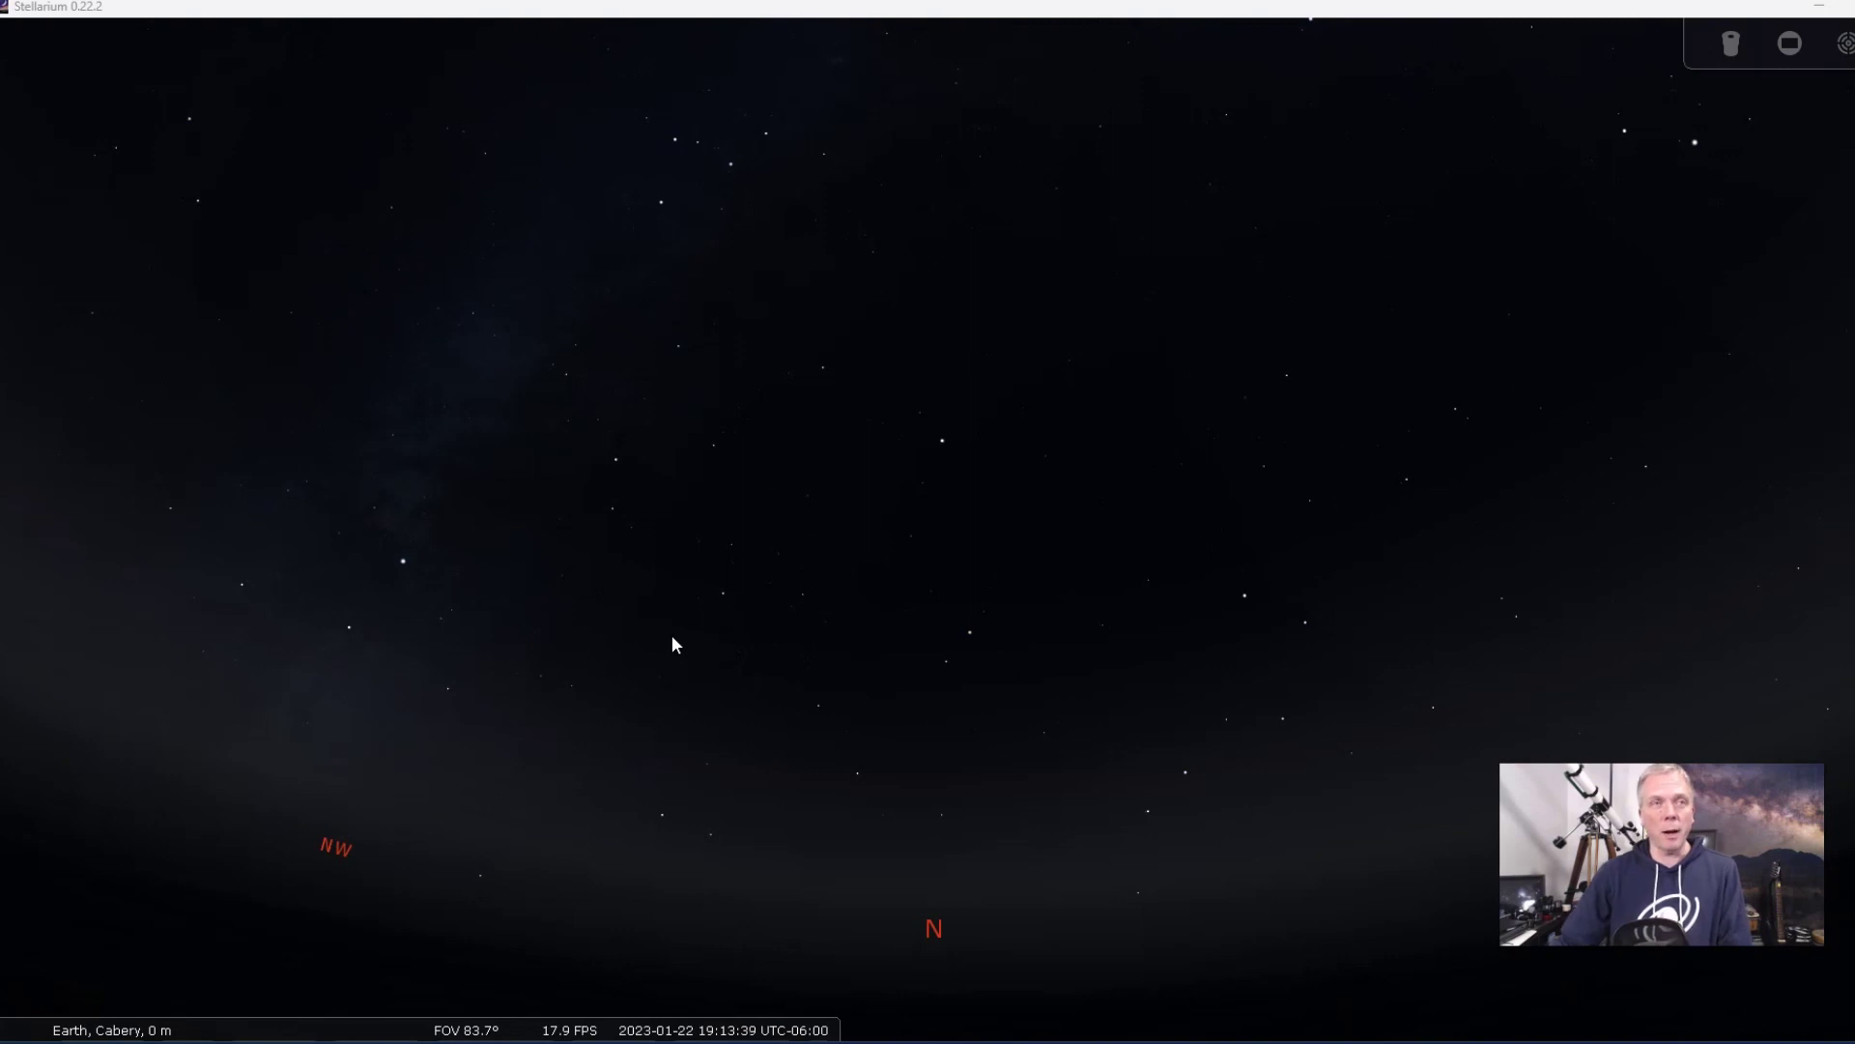
pyautogui.moveTo(21, 820)
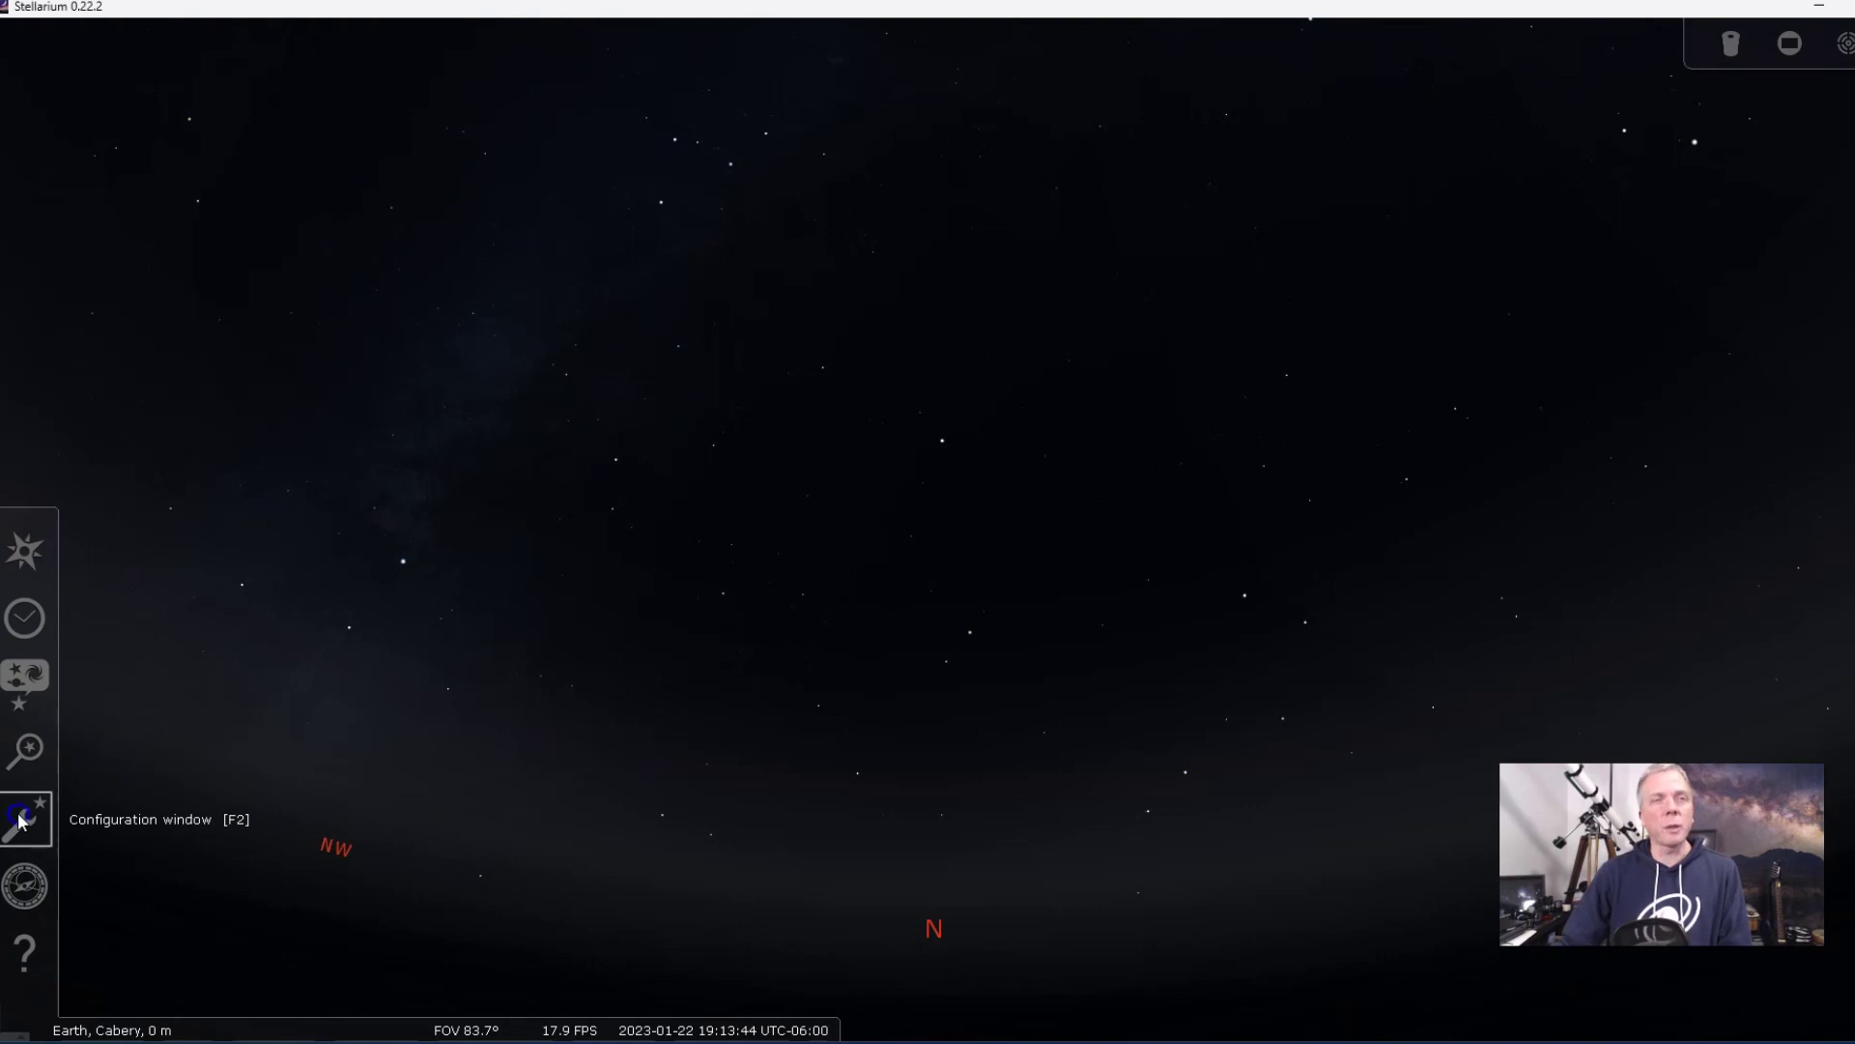
pyautogui.click(20, 819)
pyautogui.click(20, 819)
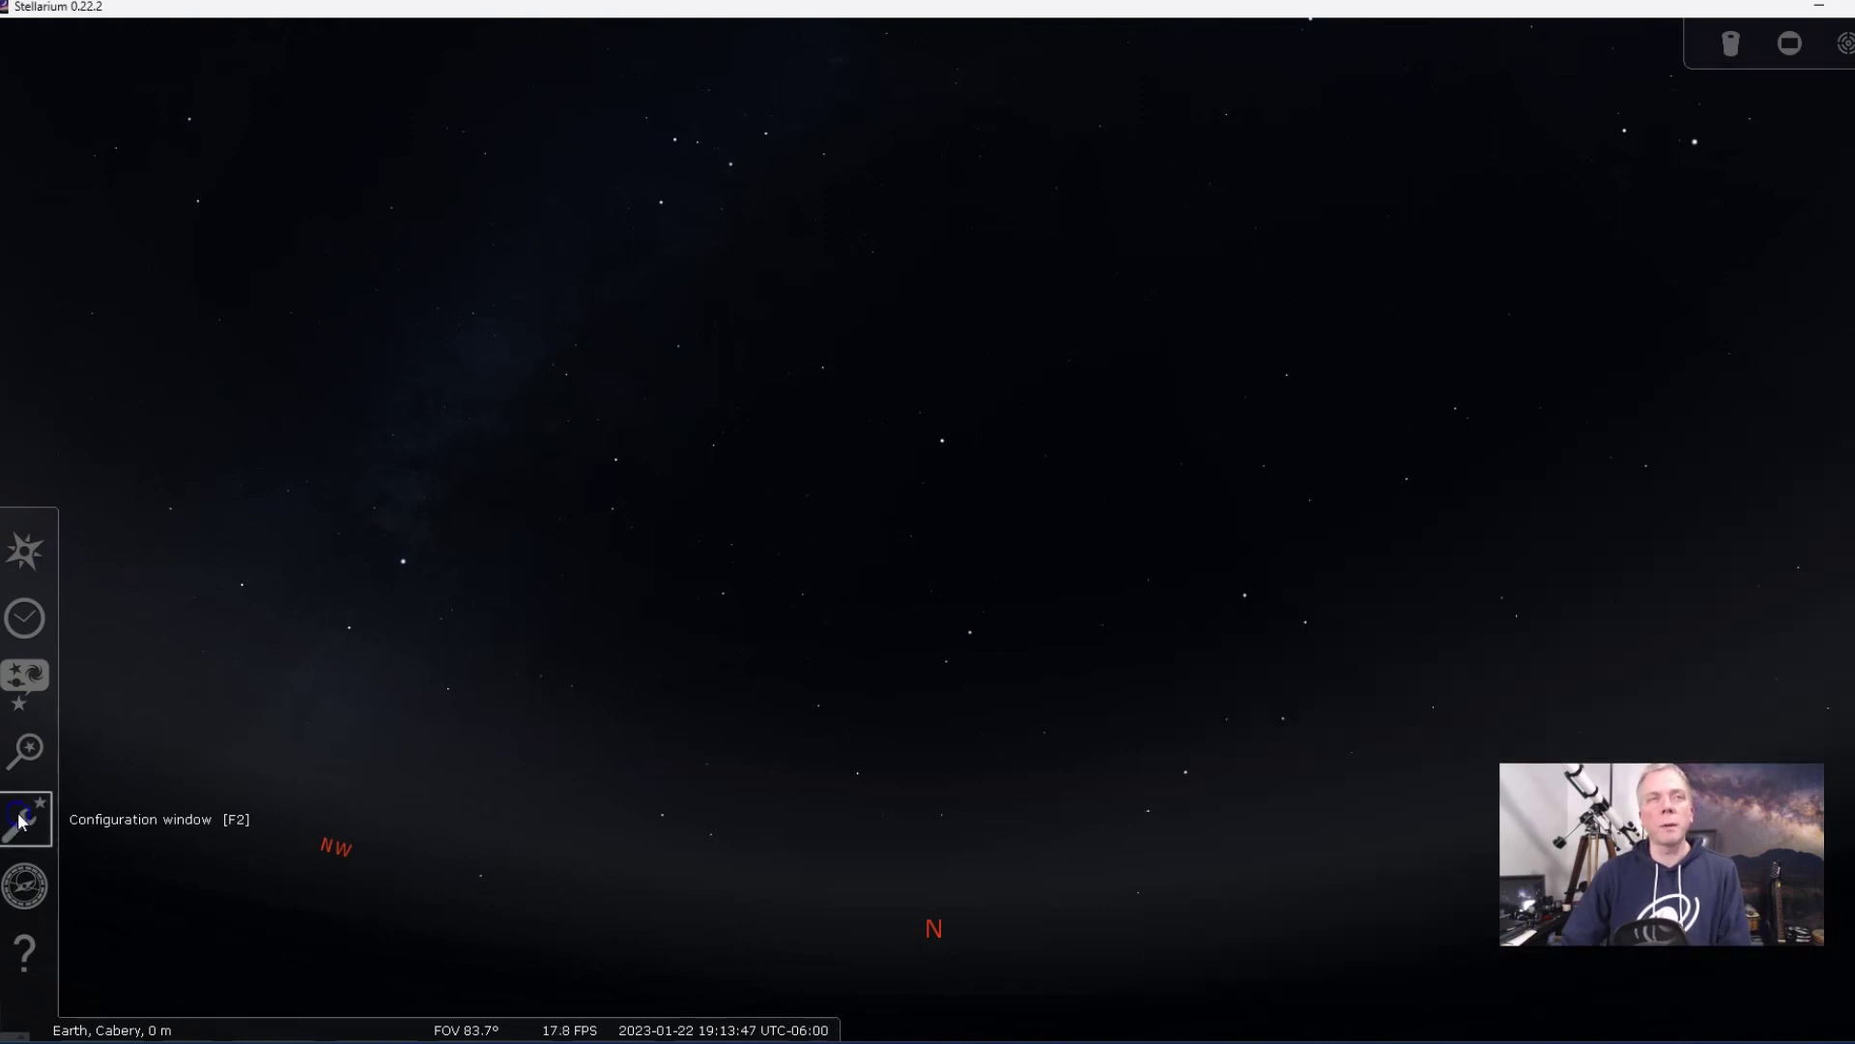
pyautogui.click(21, 820)
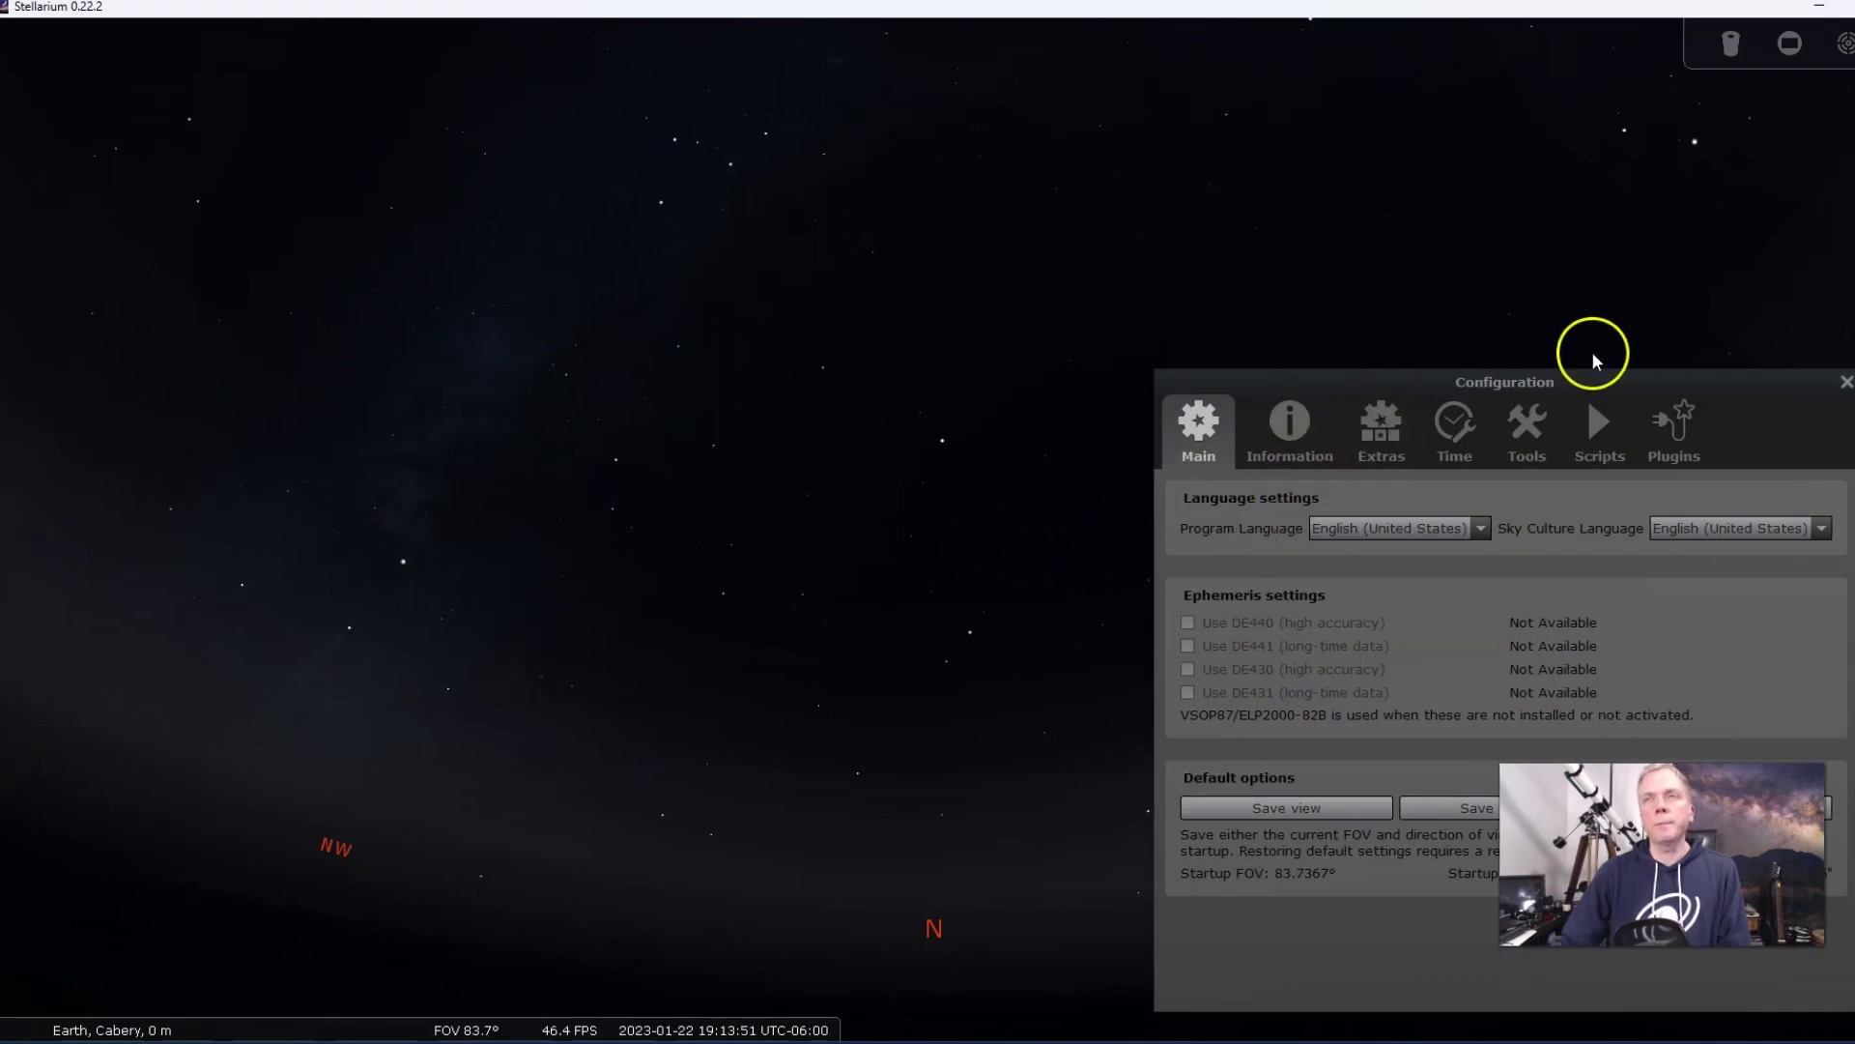
pyautogui.click(1680, 443)
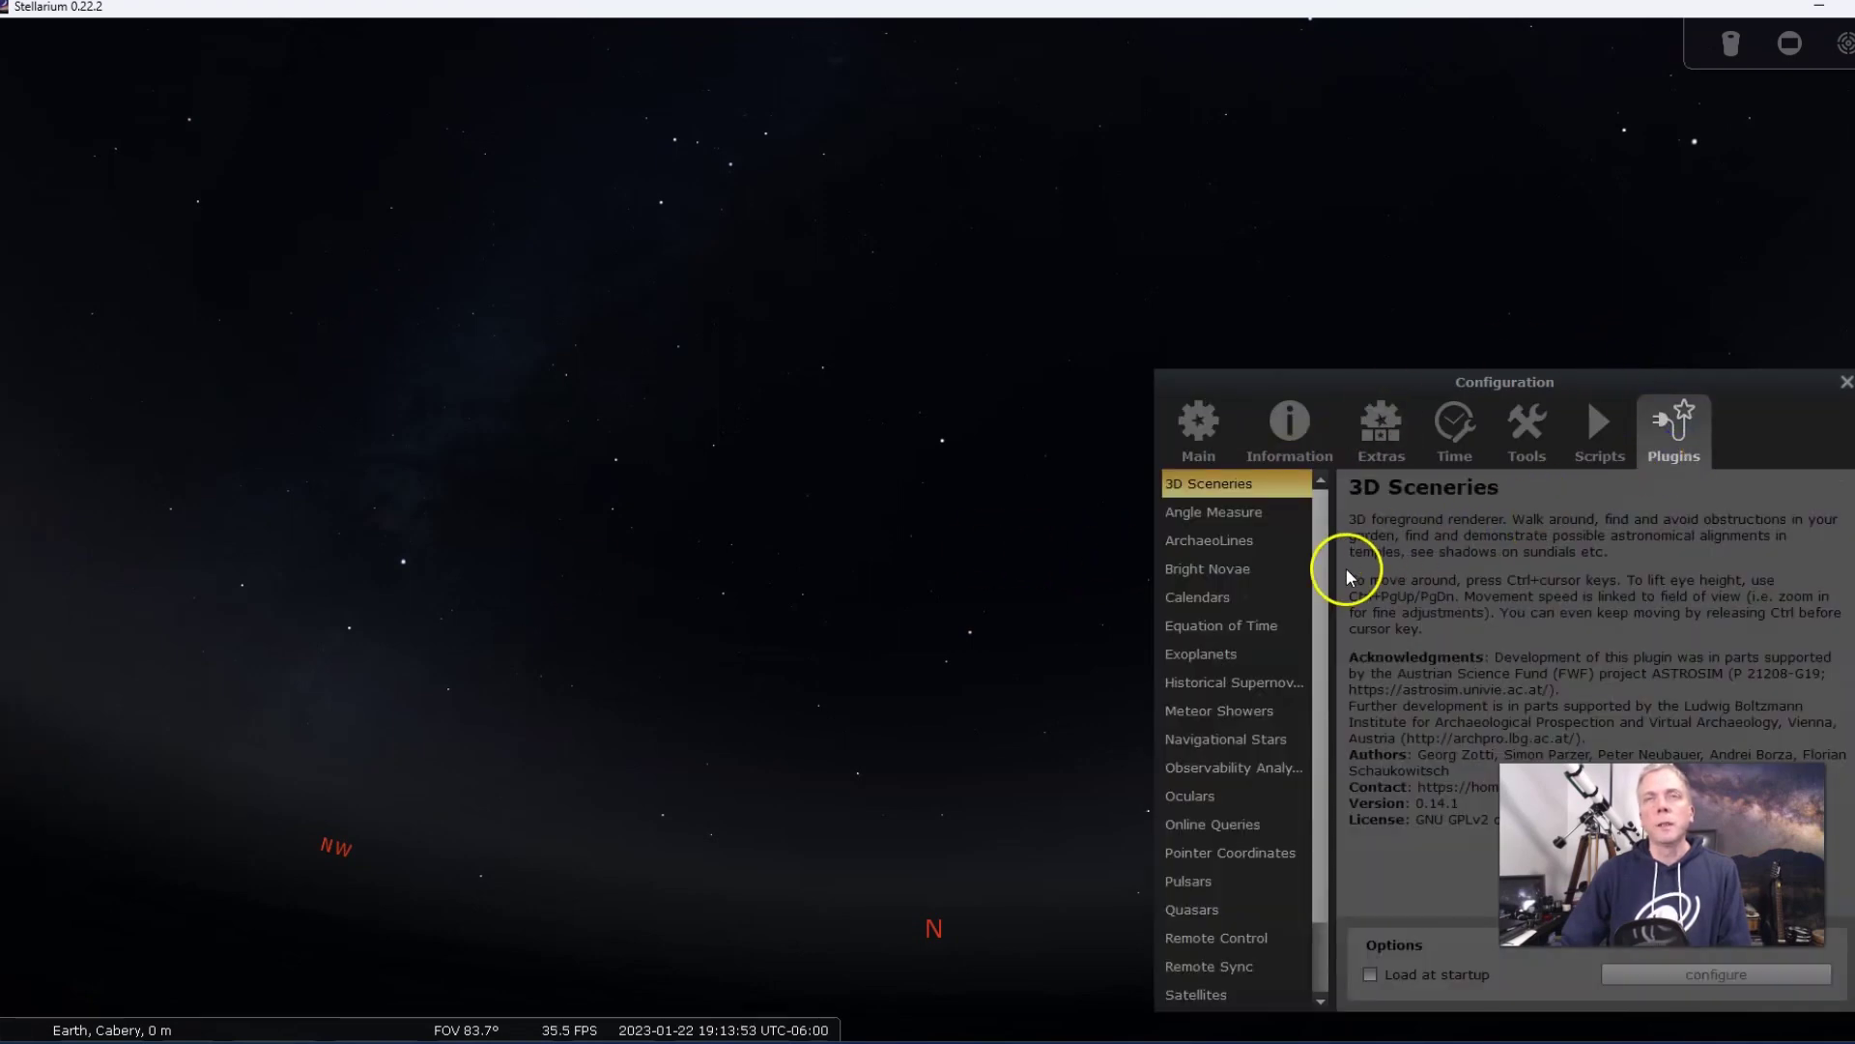
pyautogui.scroll(-1, 1277, 667)
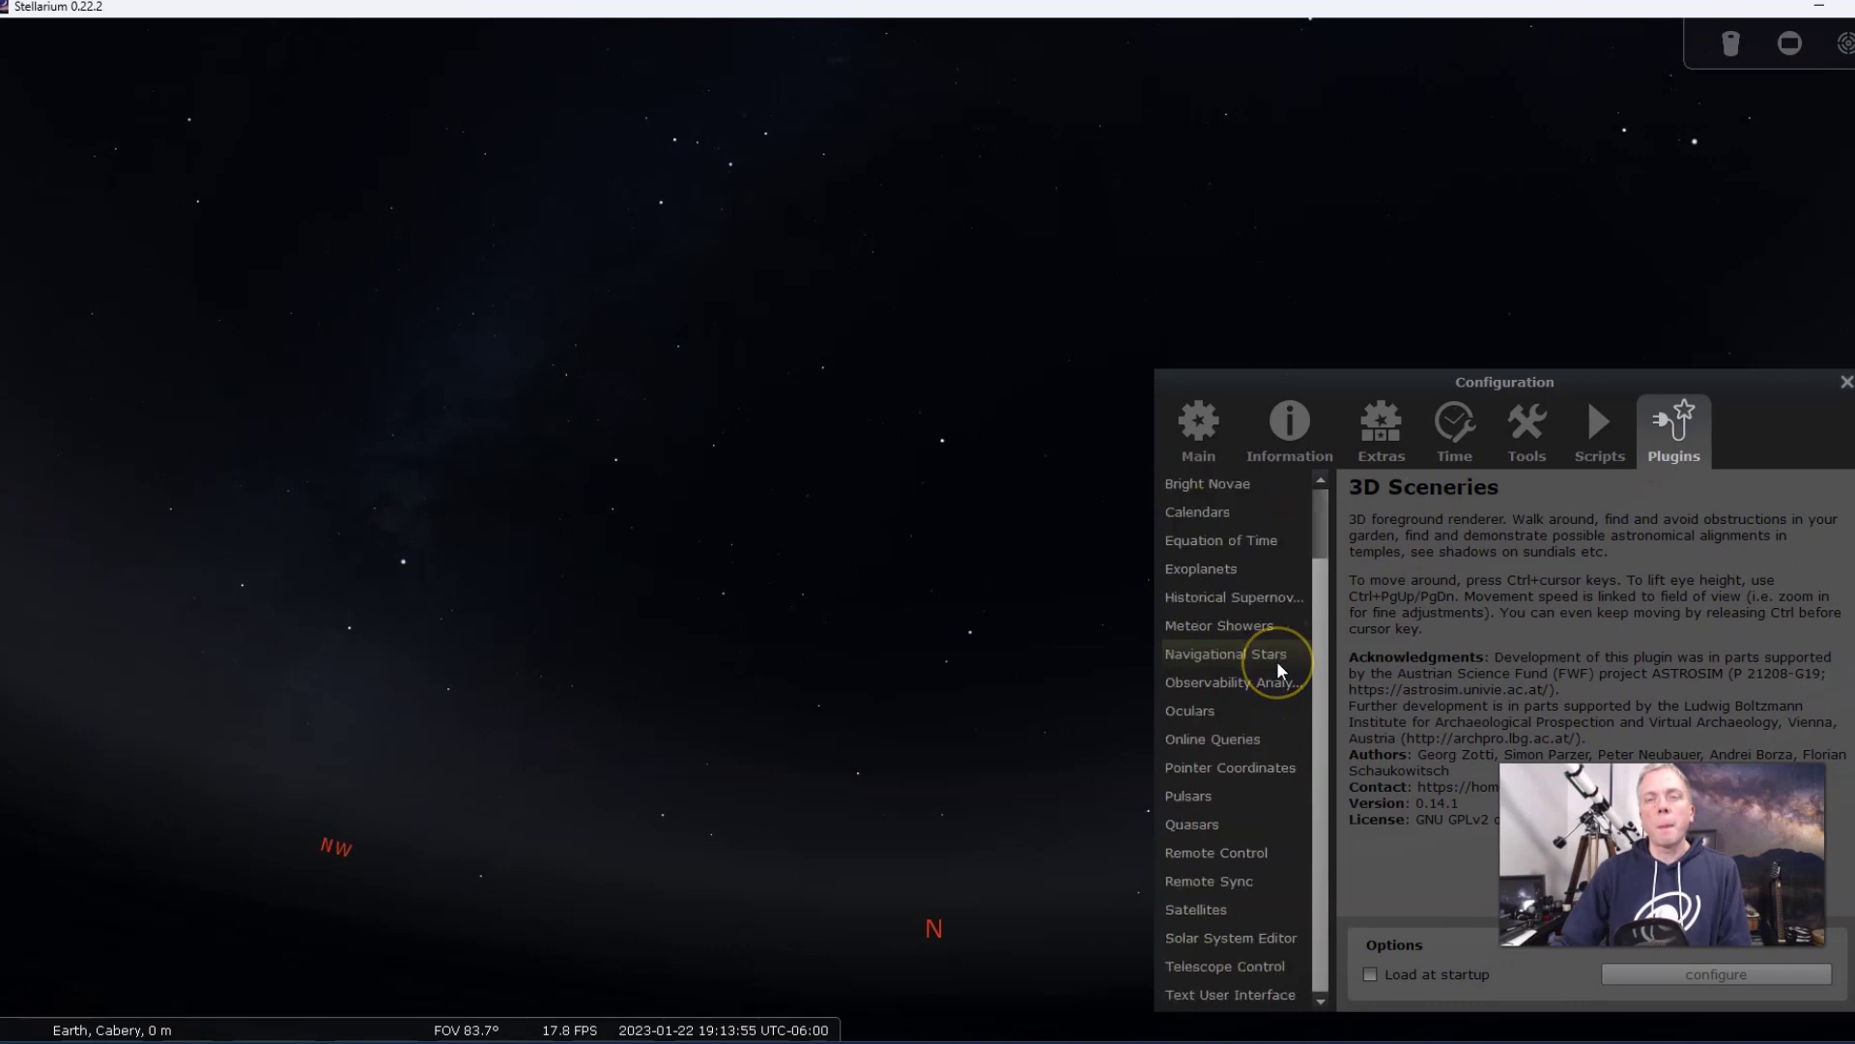
pyautogui.click(1260, 937)
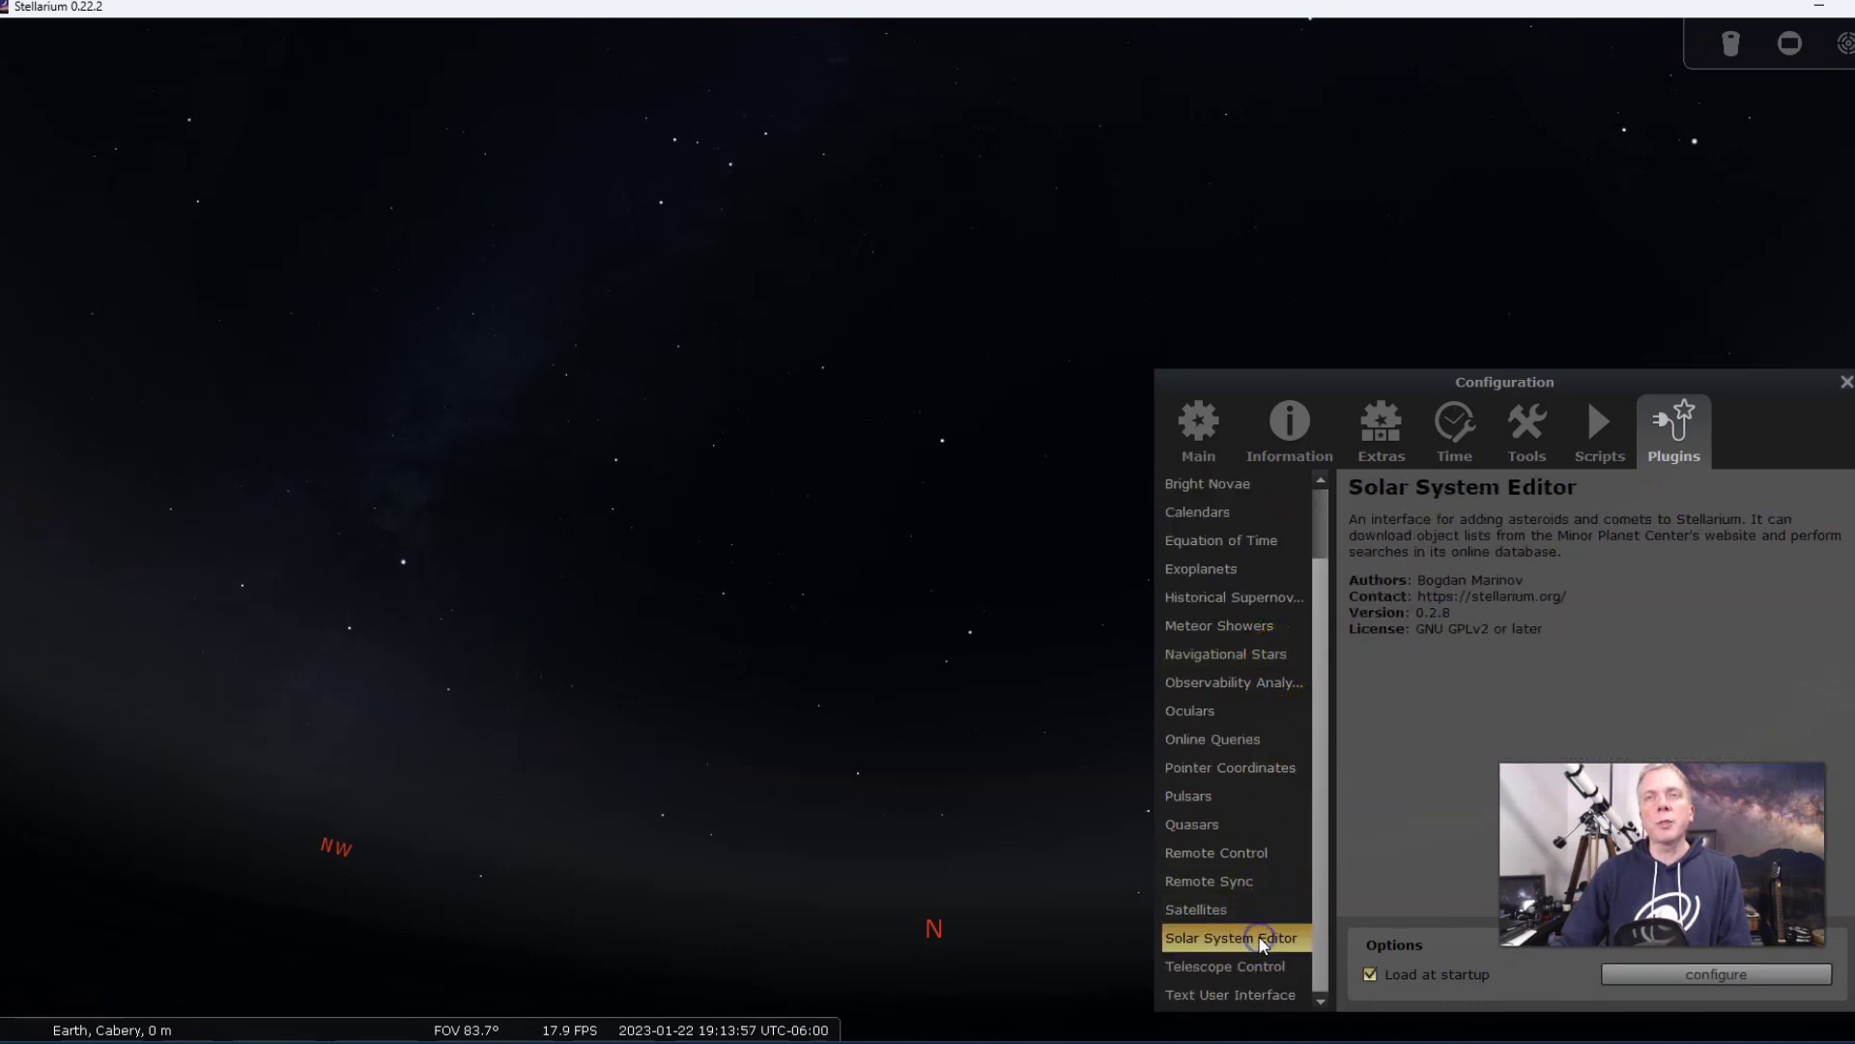
# - Open the Solar System Editor's configuration on its Solar System tab
pyautogui.click(1715, 974)
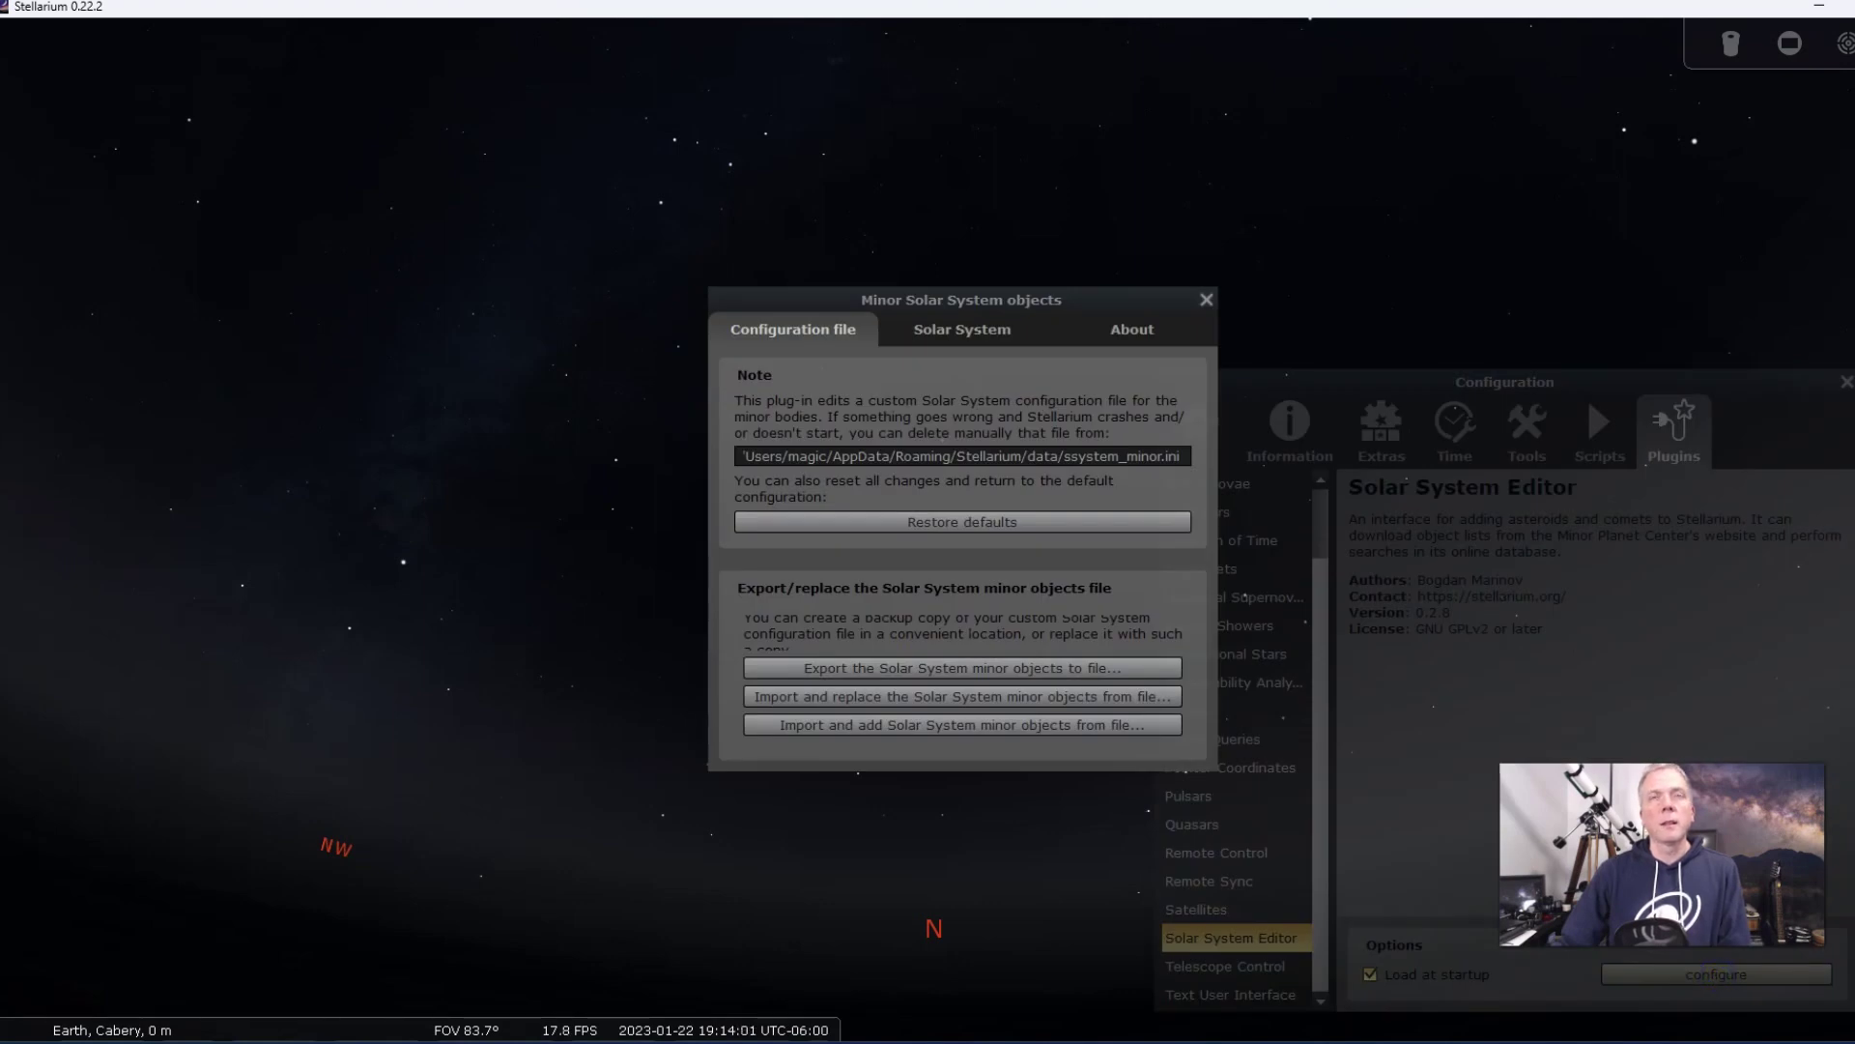
pyautogui.click(969, 332)
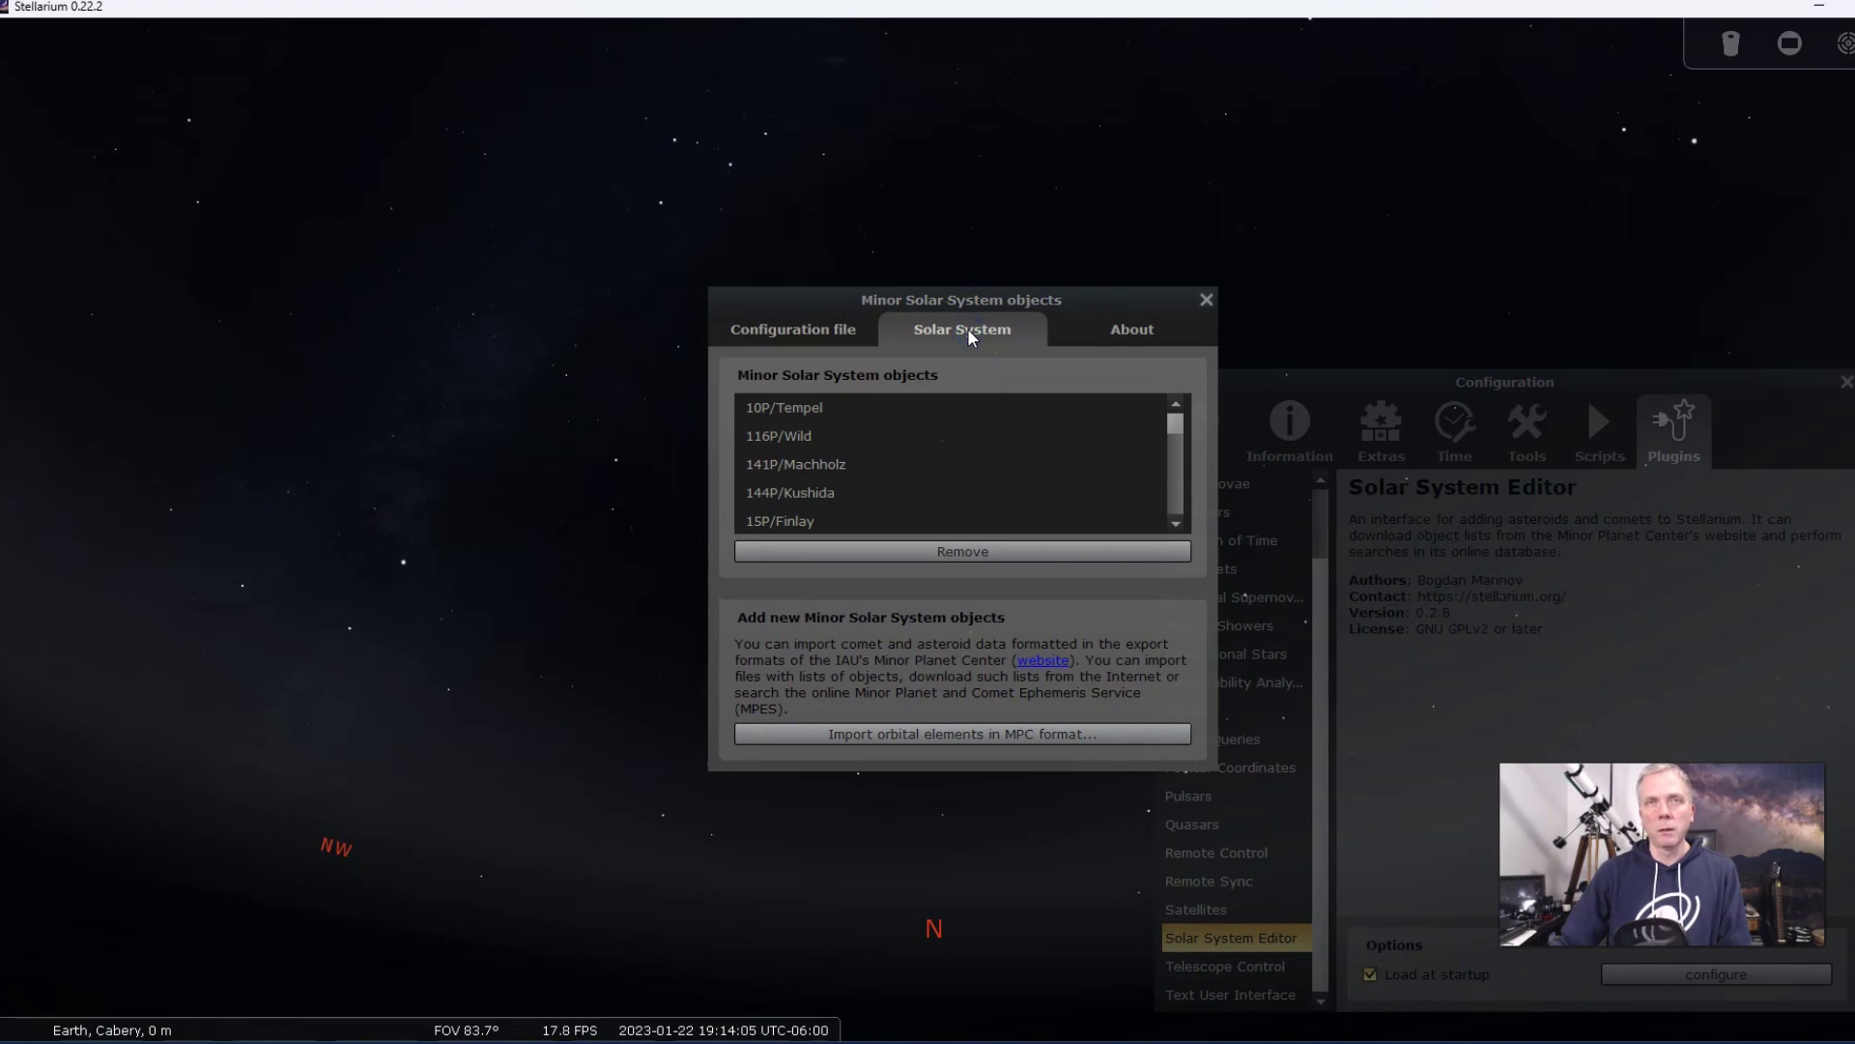
pyautogui.scroll(-3, 1015, 432)
pyautogui.scroll(-1, 1016, 433)
pyautogui.scroll(1, 1016, 433)
pyautogui.click(835, 433)
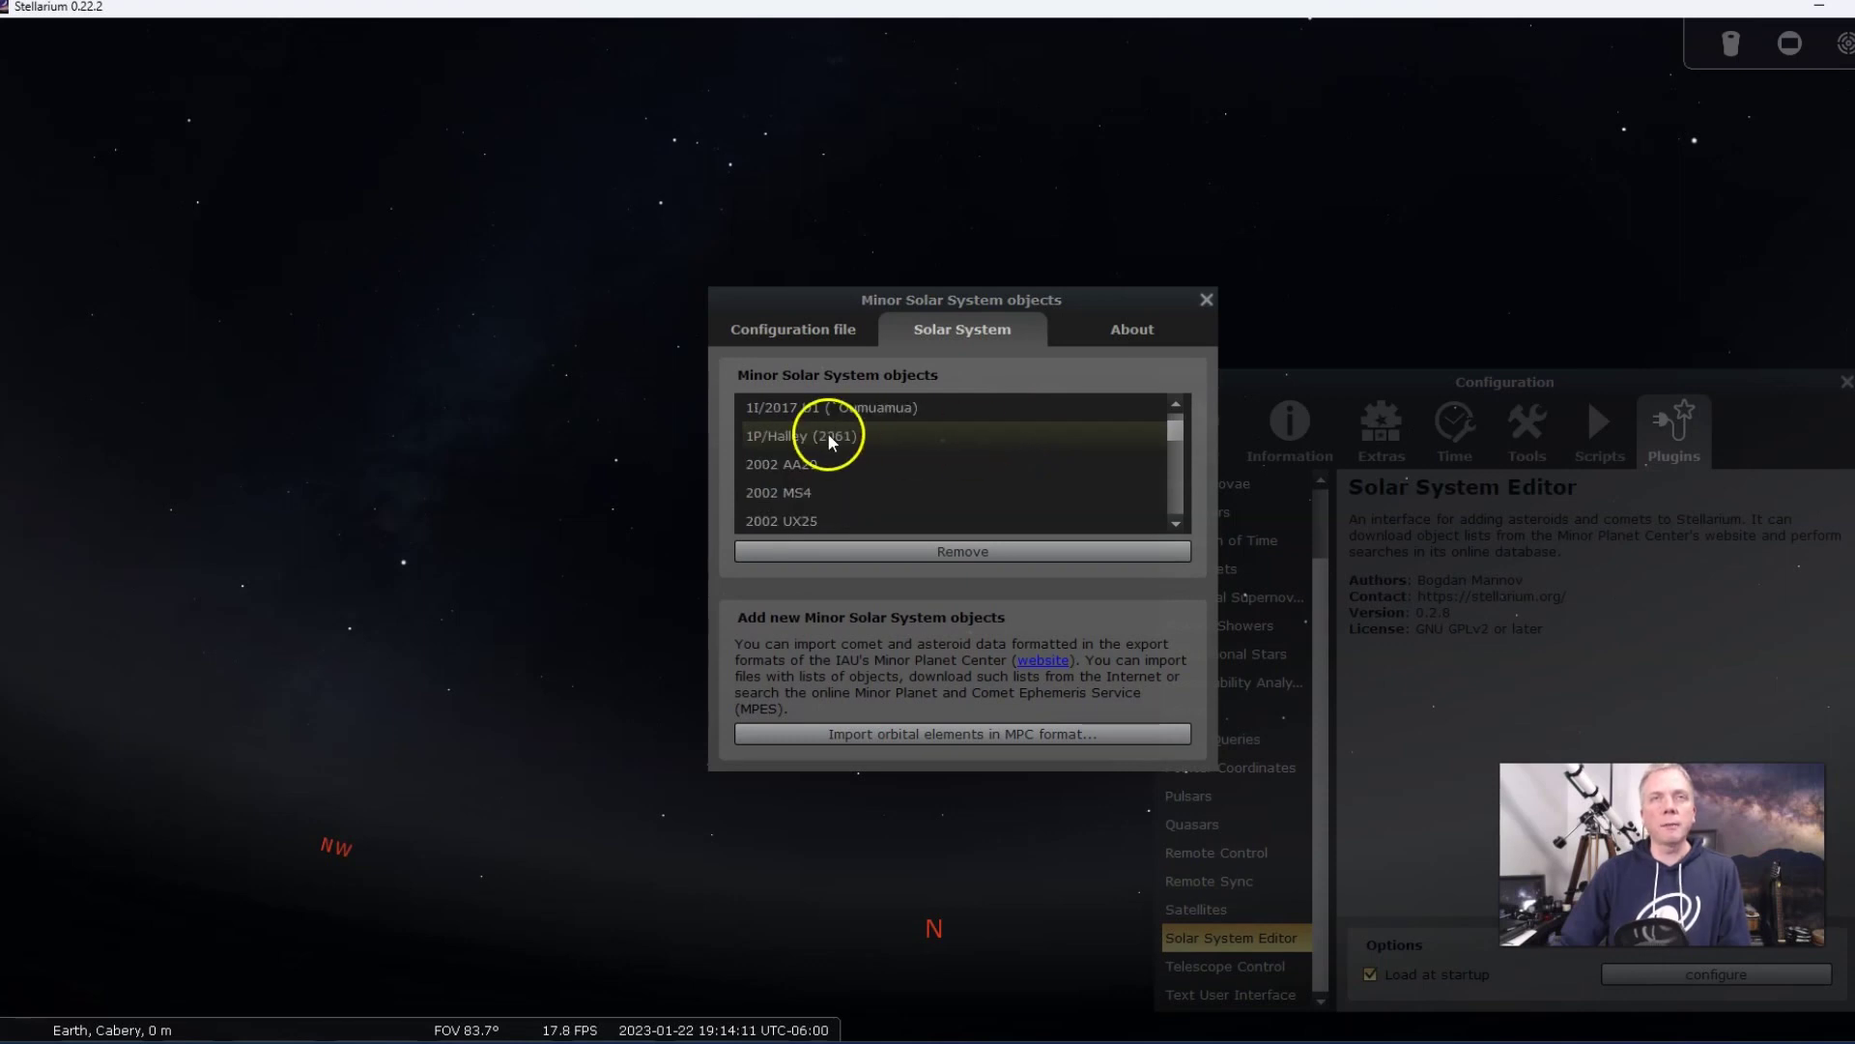
# - Scroll through the loaded minor solar system objects, such as Vesta and Varuna
pyautogui.scroll(-1, 932, 459)
pyautogui.scroll(-3, 952, 458)
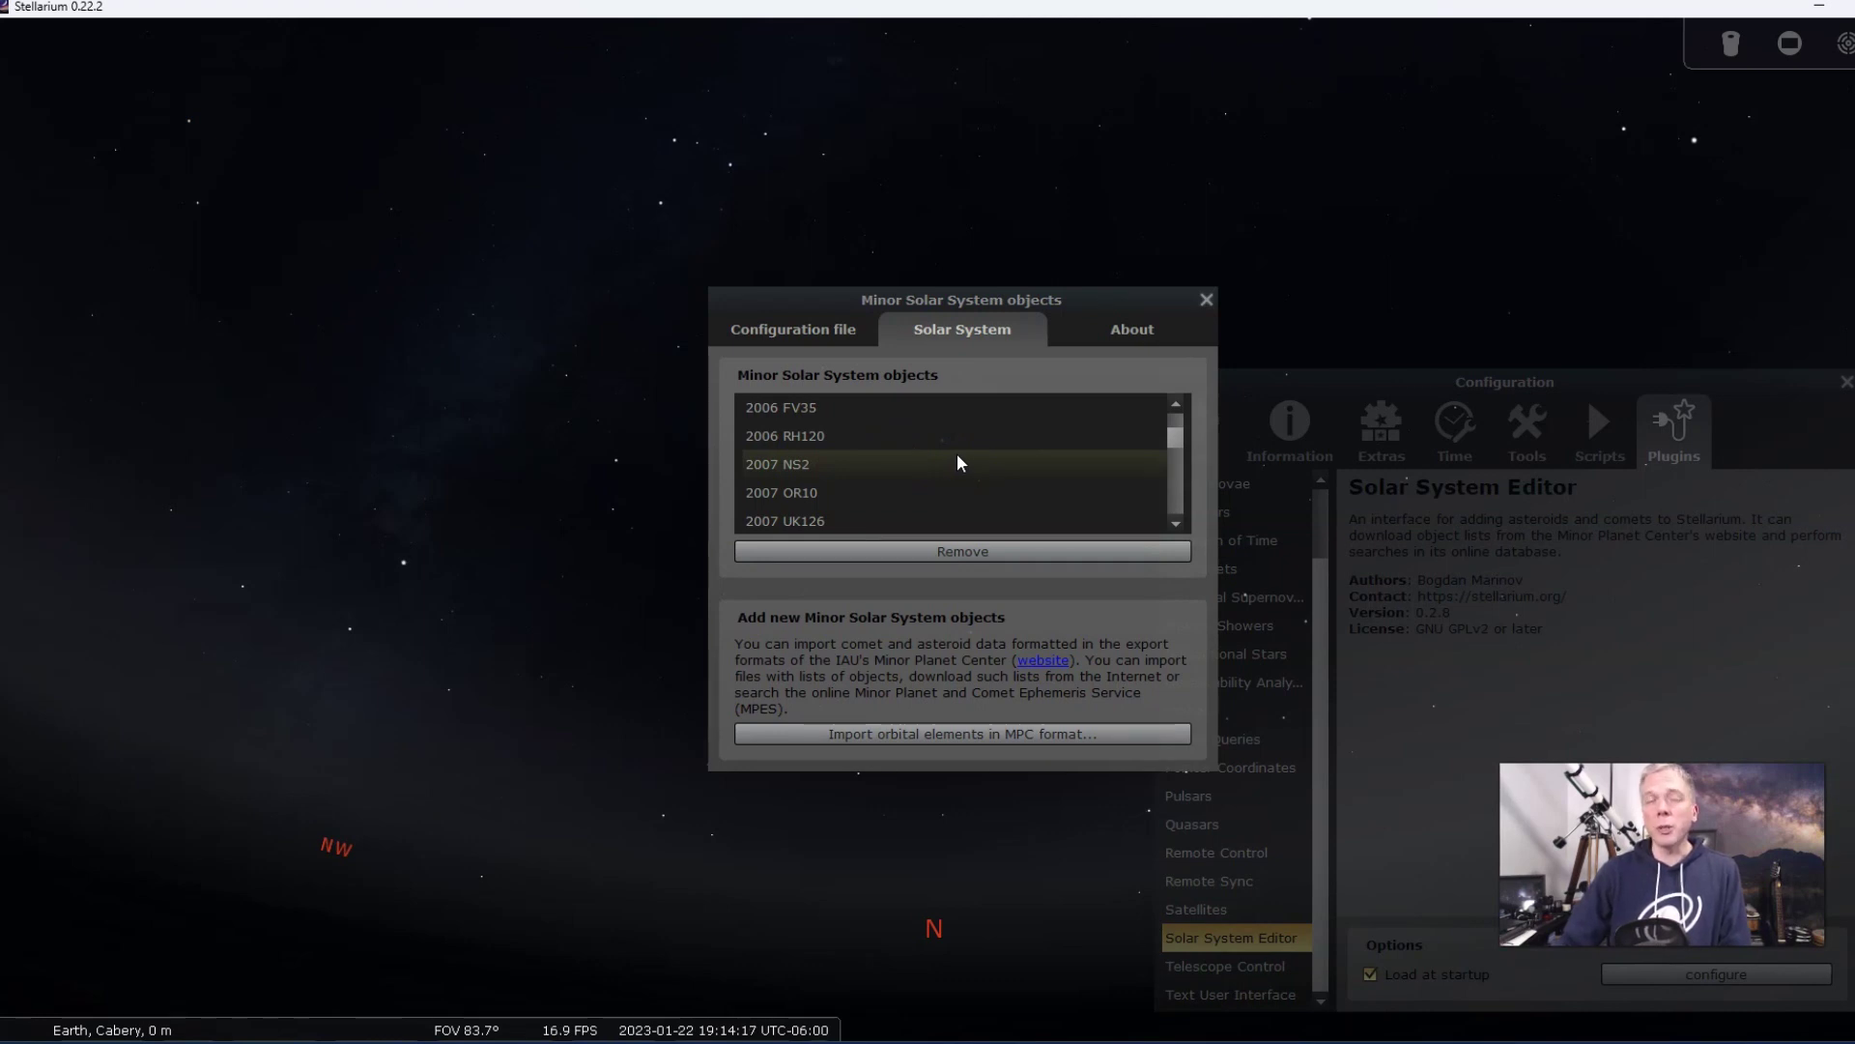
pyautogui.scroll(-10, 1009, 447)
pyautogui.scroll(3, 1012, 447)
pyautogui.scroll(-2, 1013, 446)
pyautogui.scroll(-10, 1013, 457)
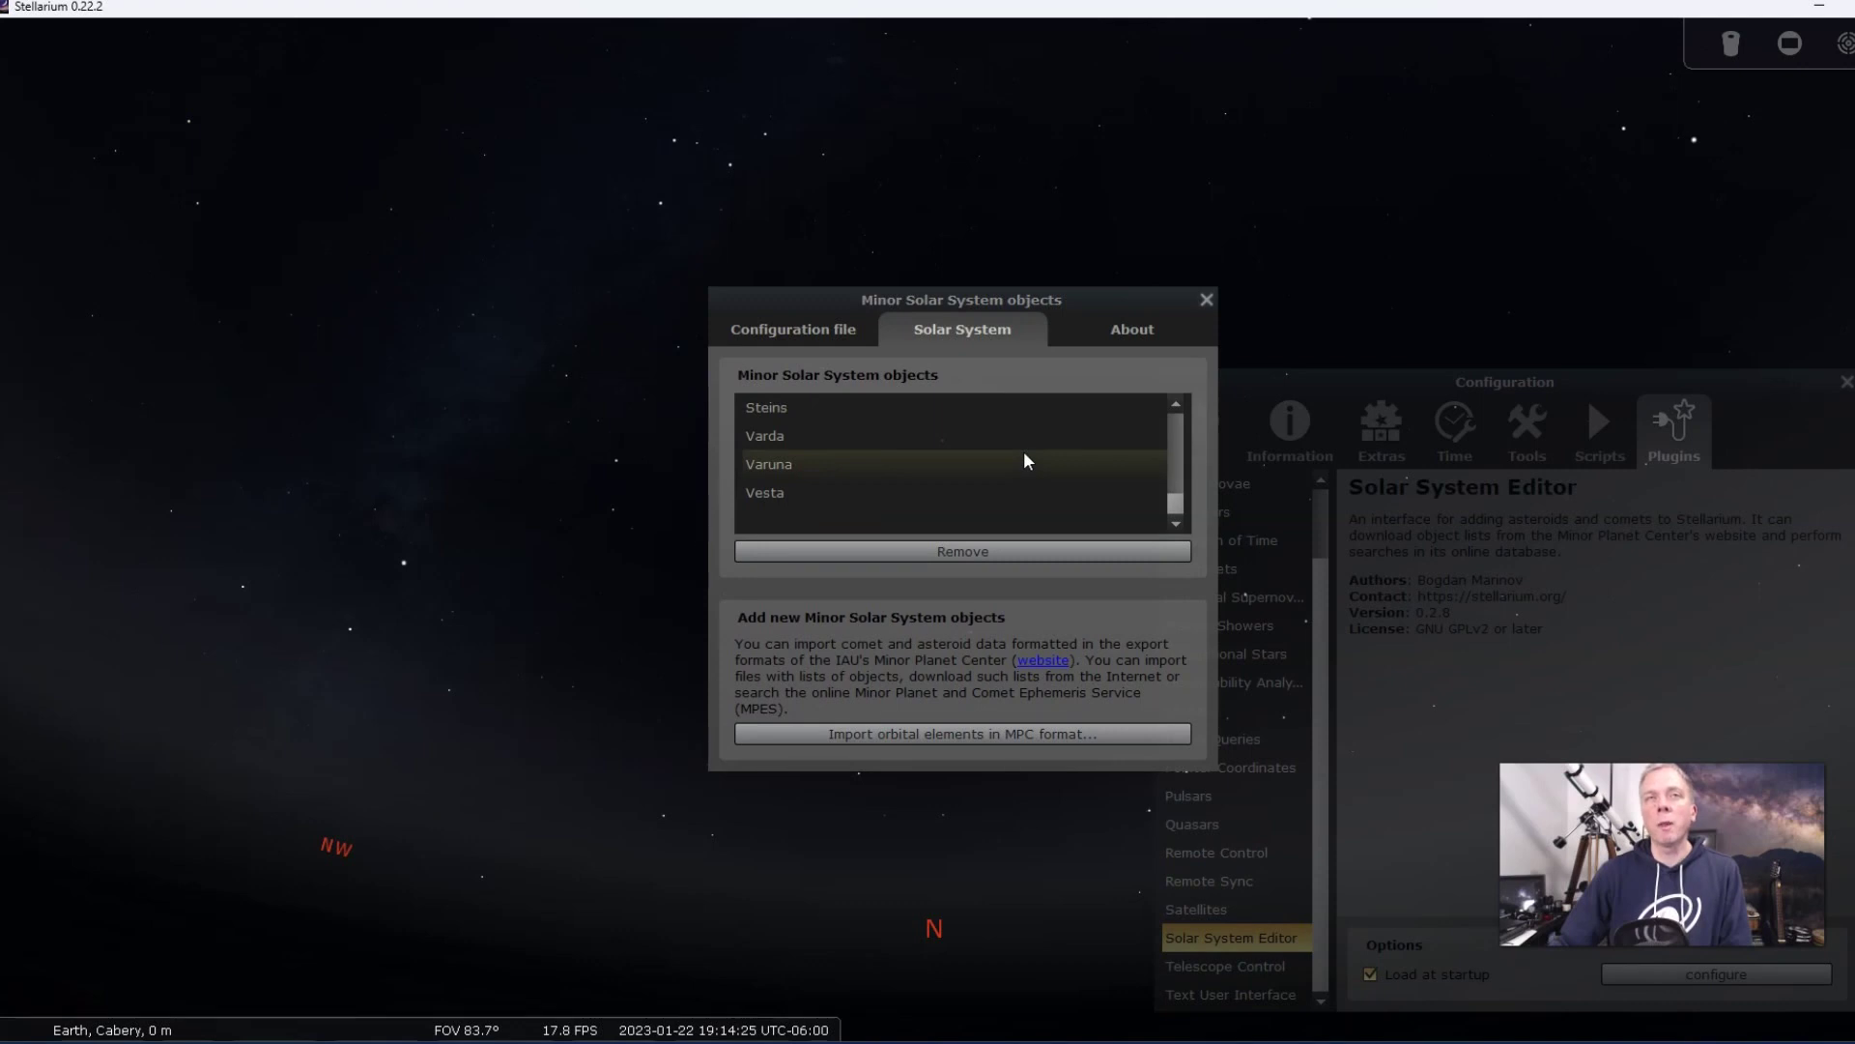
# - Import comets in MPC format from the MPC's list of observable comets and download their orbital elements
pyautogui.click(993, 731)
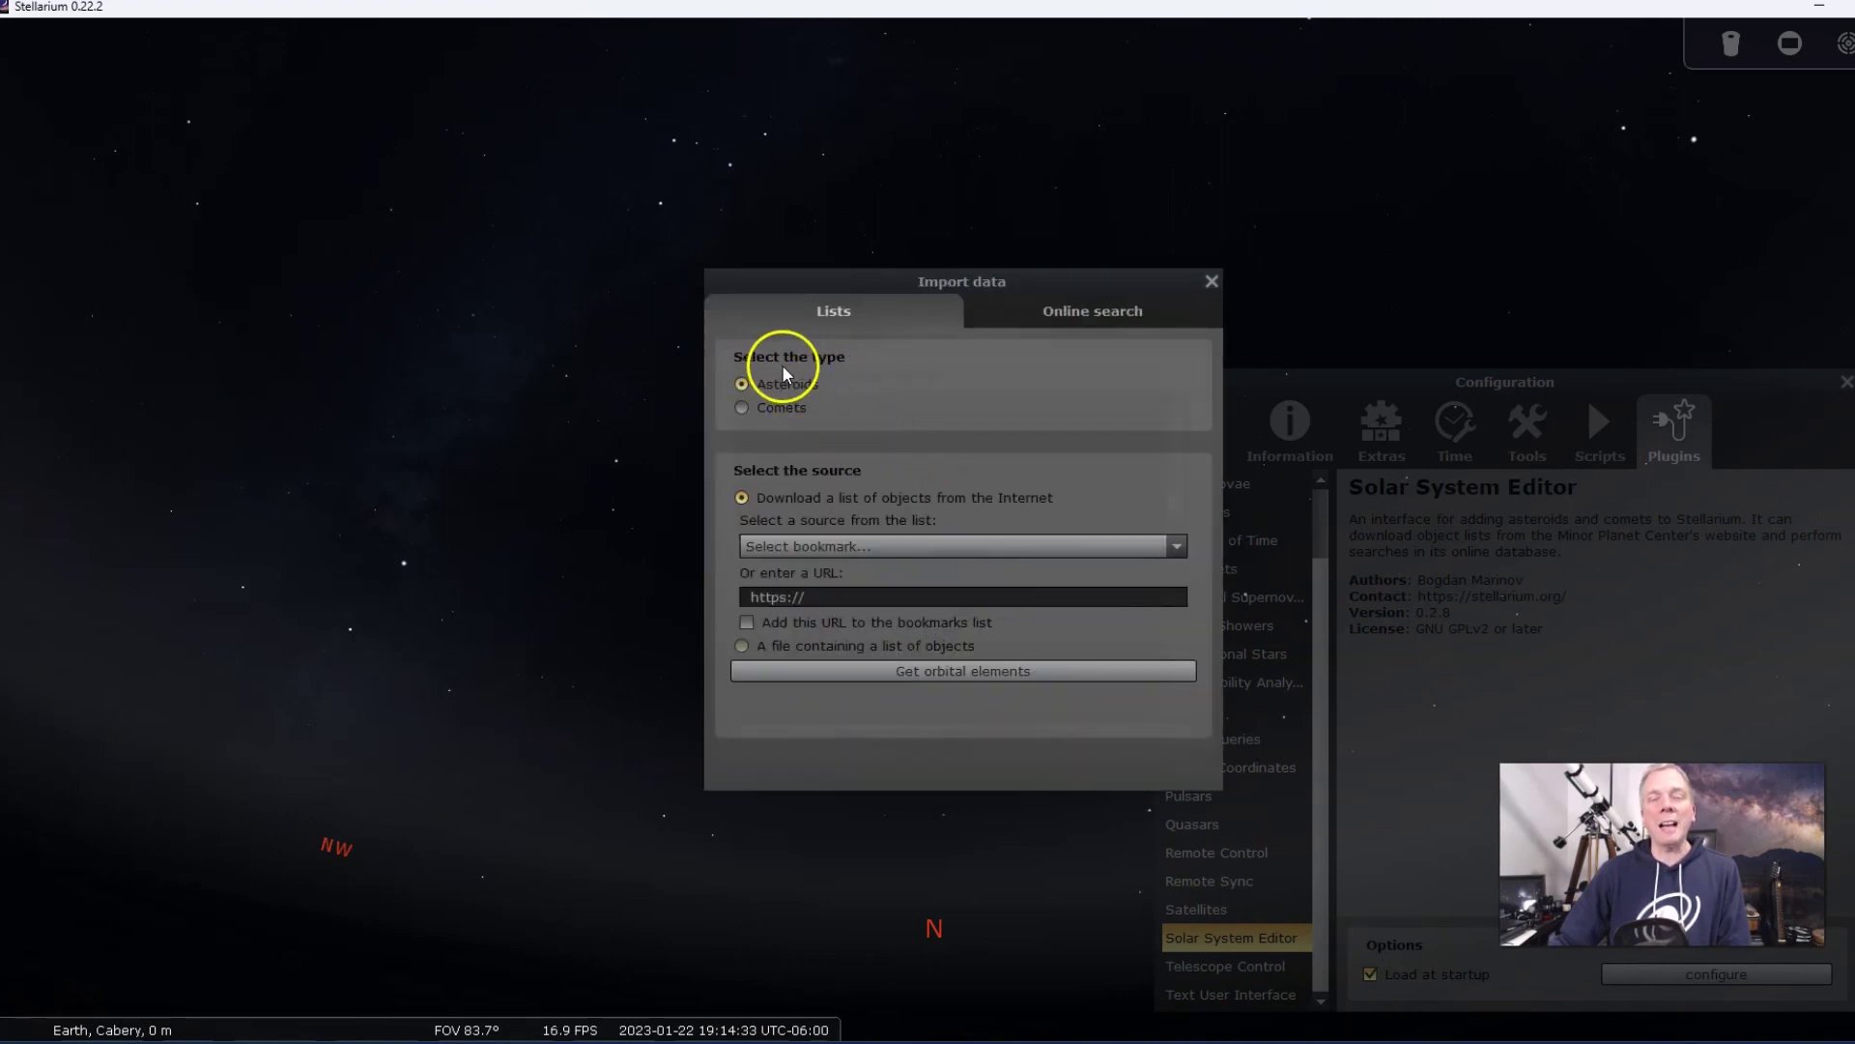
pyautogui.click(743, 408)
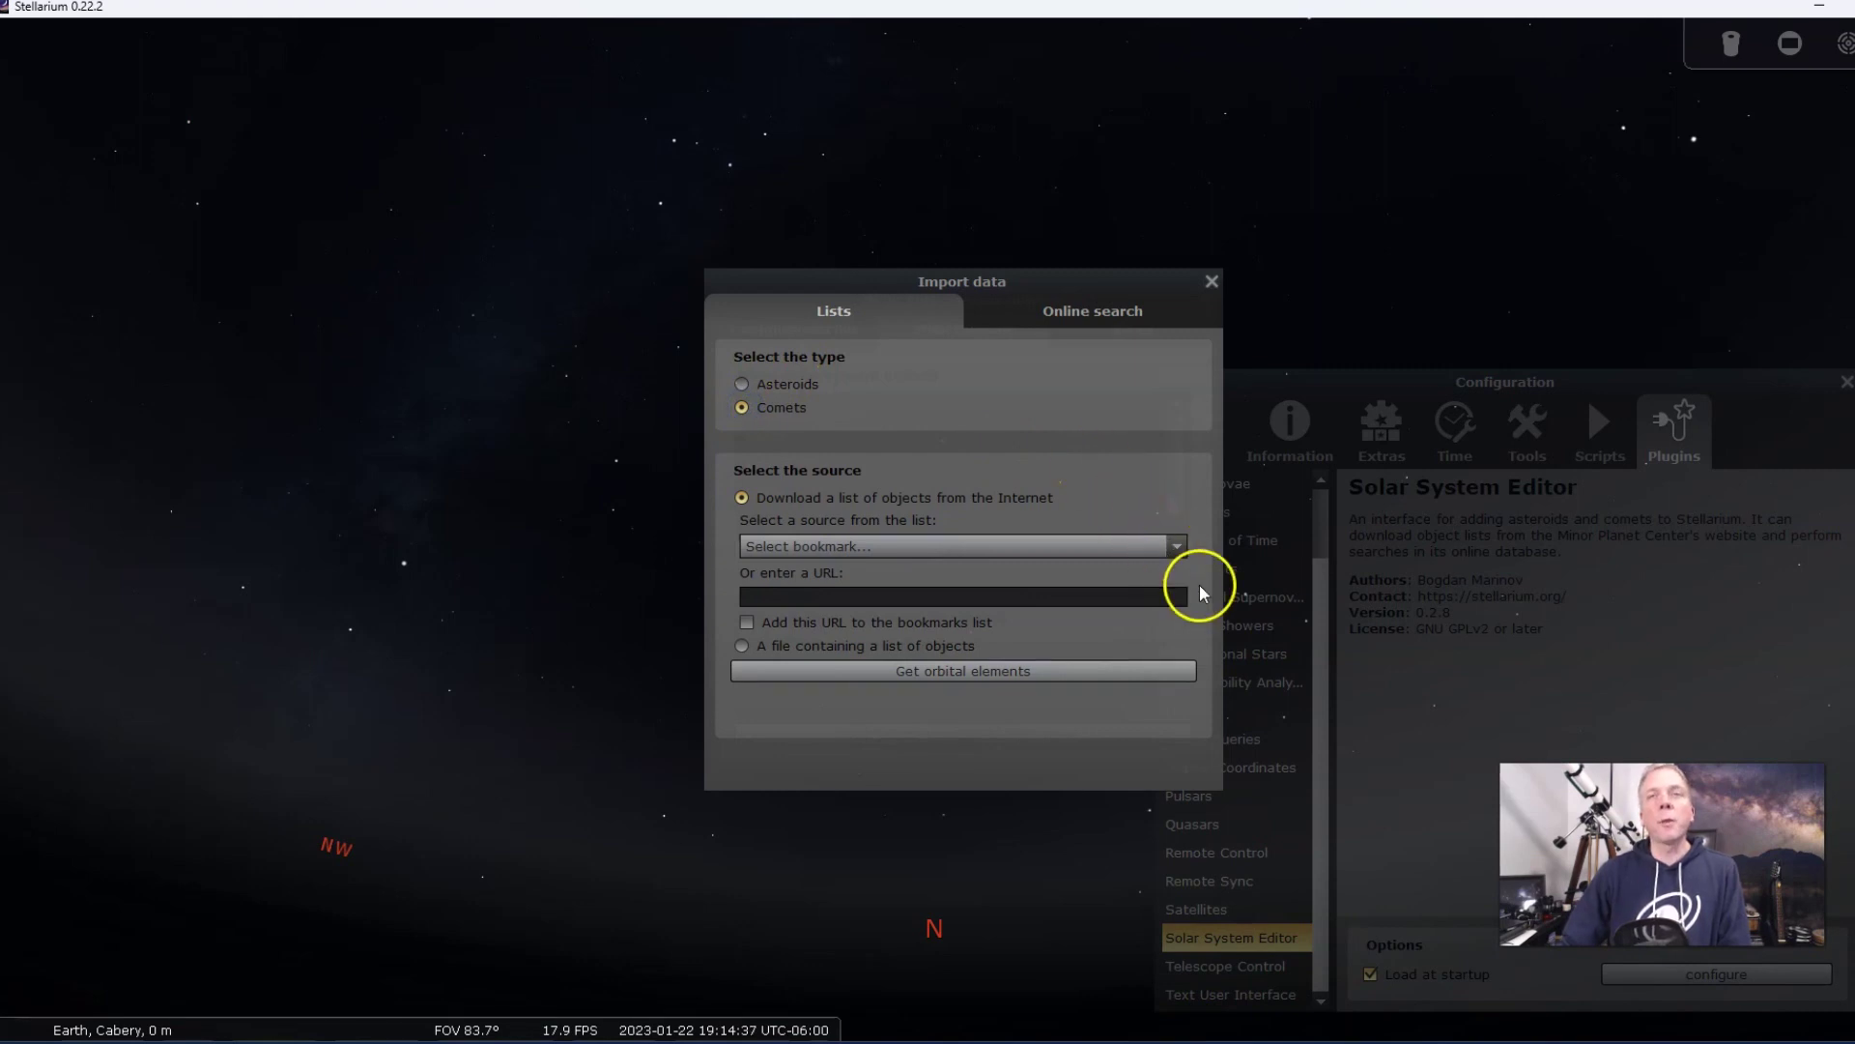
pyautogui.click(1177, 546)
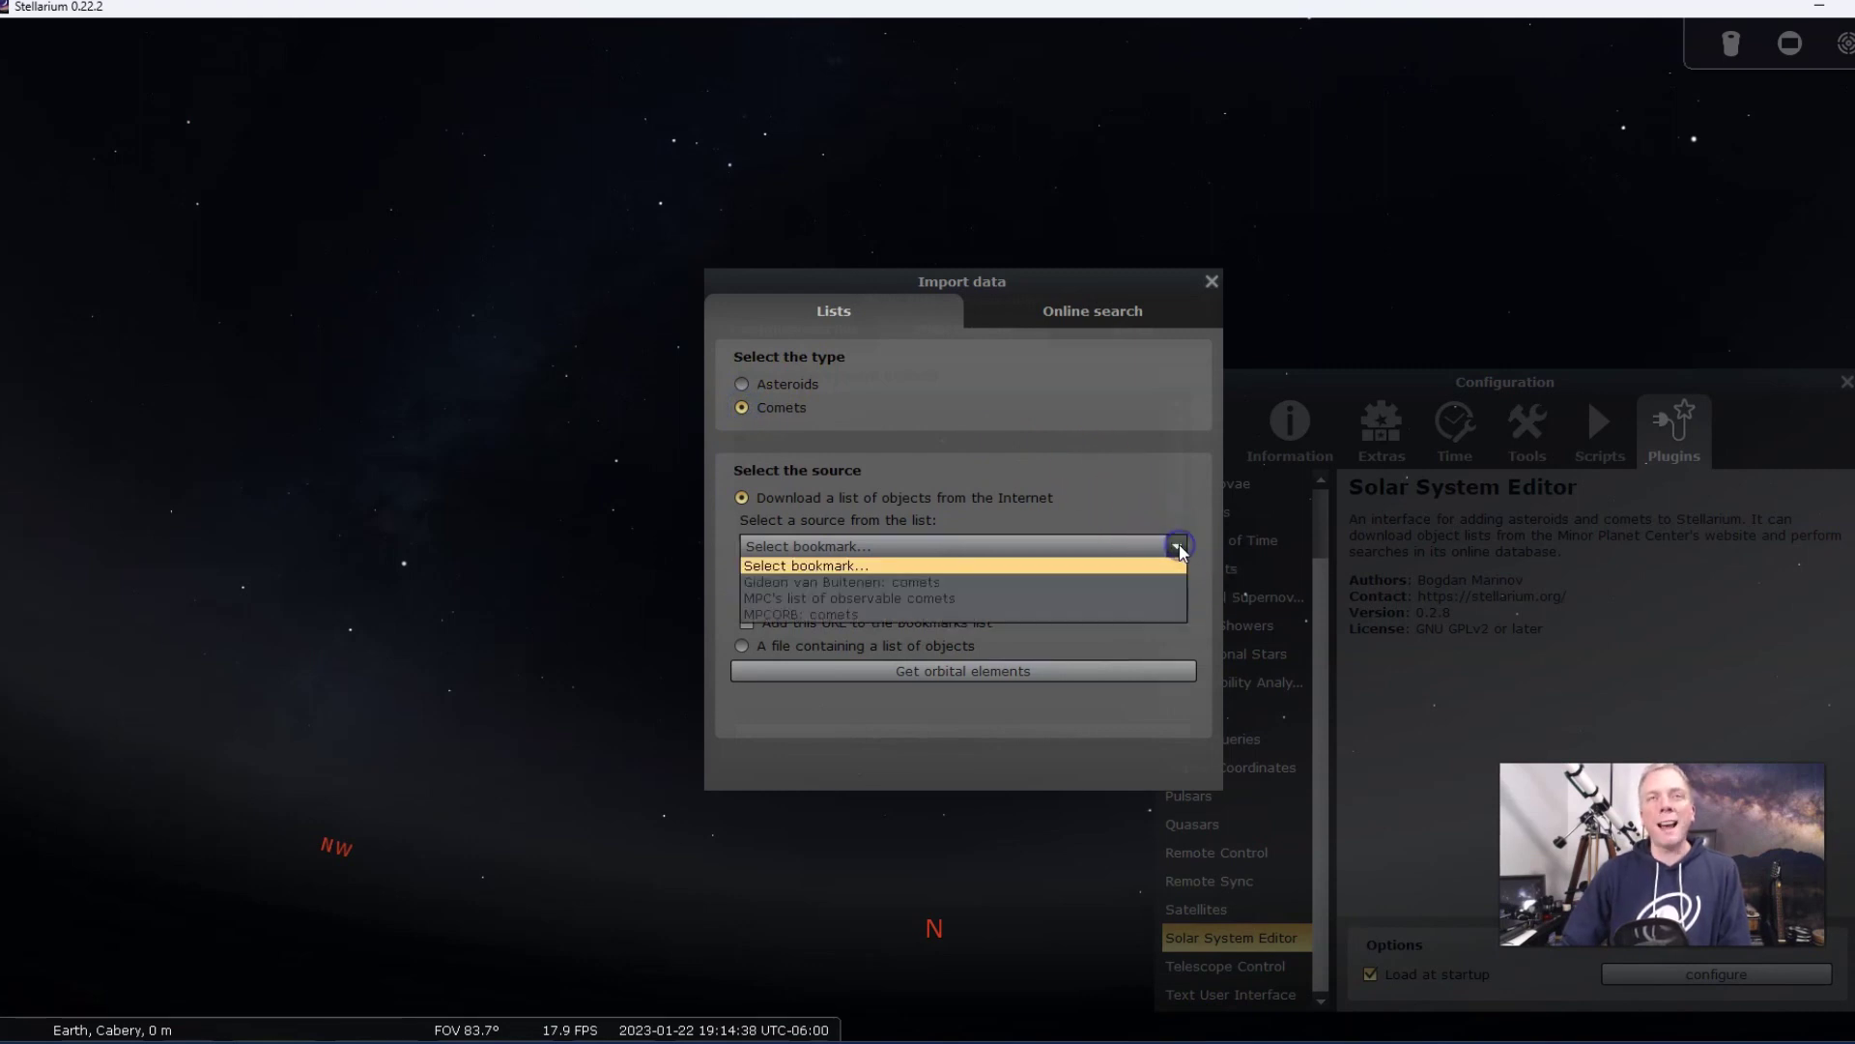
pyautogui.click(1102, 601)
pyautogui.click(982, 670)
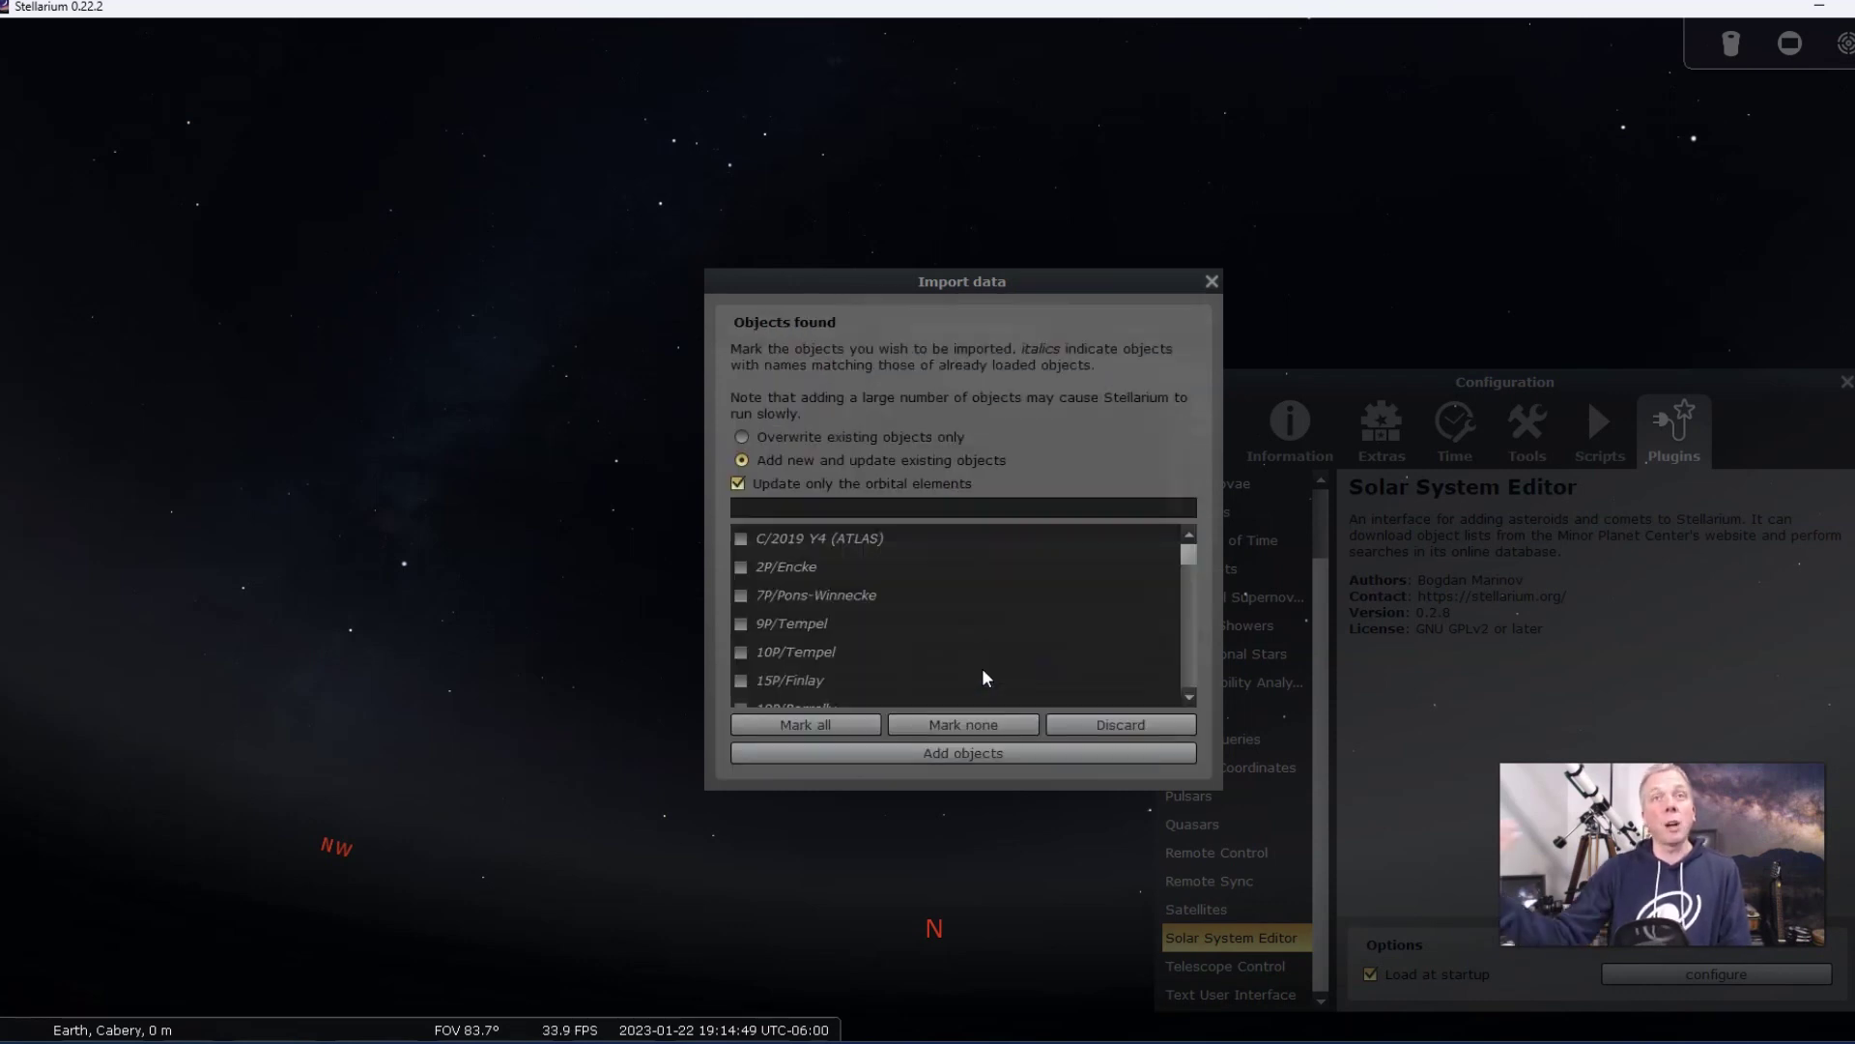
# - Scroll the Objects found list down to C/2022 E3 (ZTF) and pick it out
pyautogui.scroll(-5, 1073, 598)
pyautogui.scroll(-10, 1083, 593)
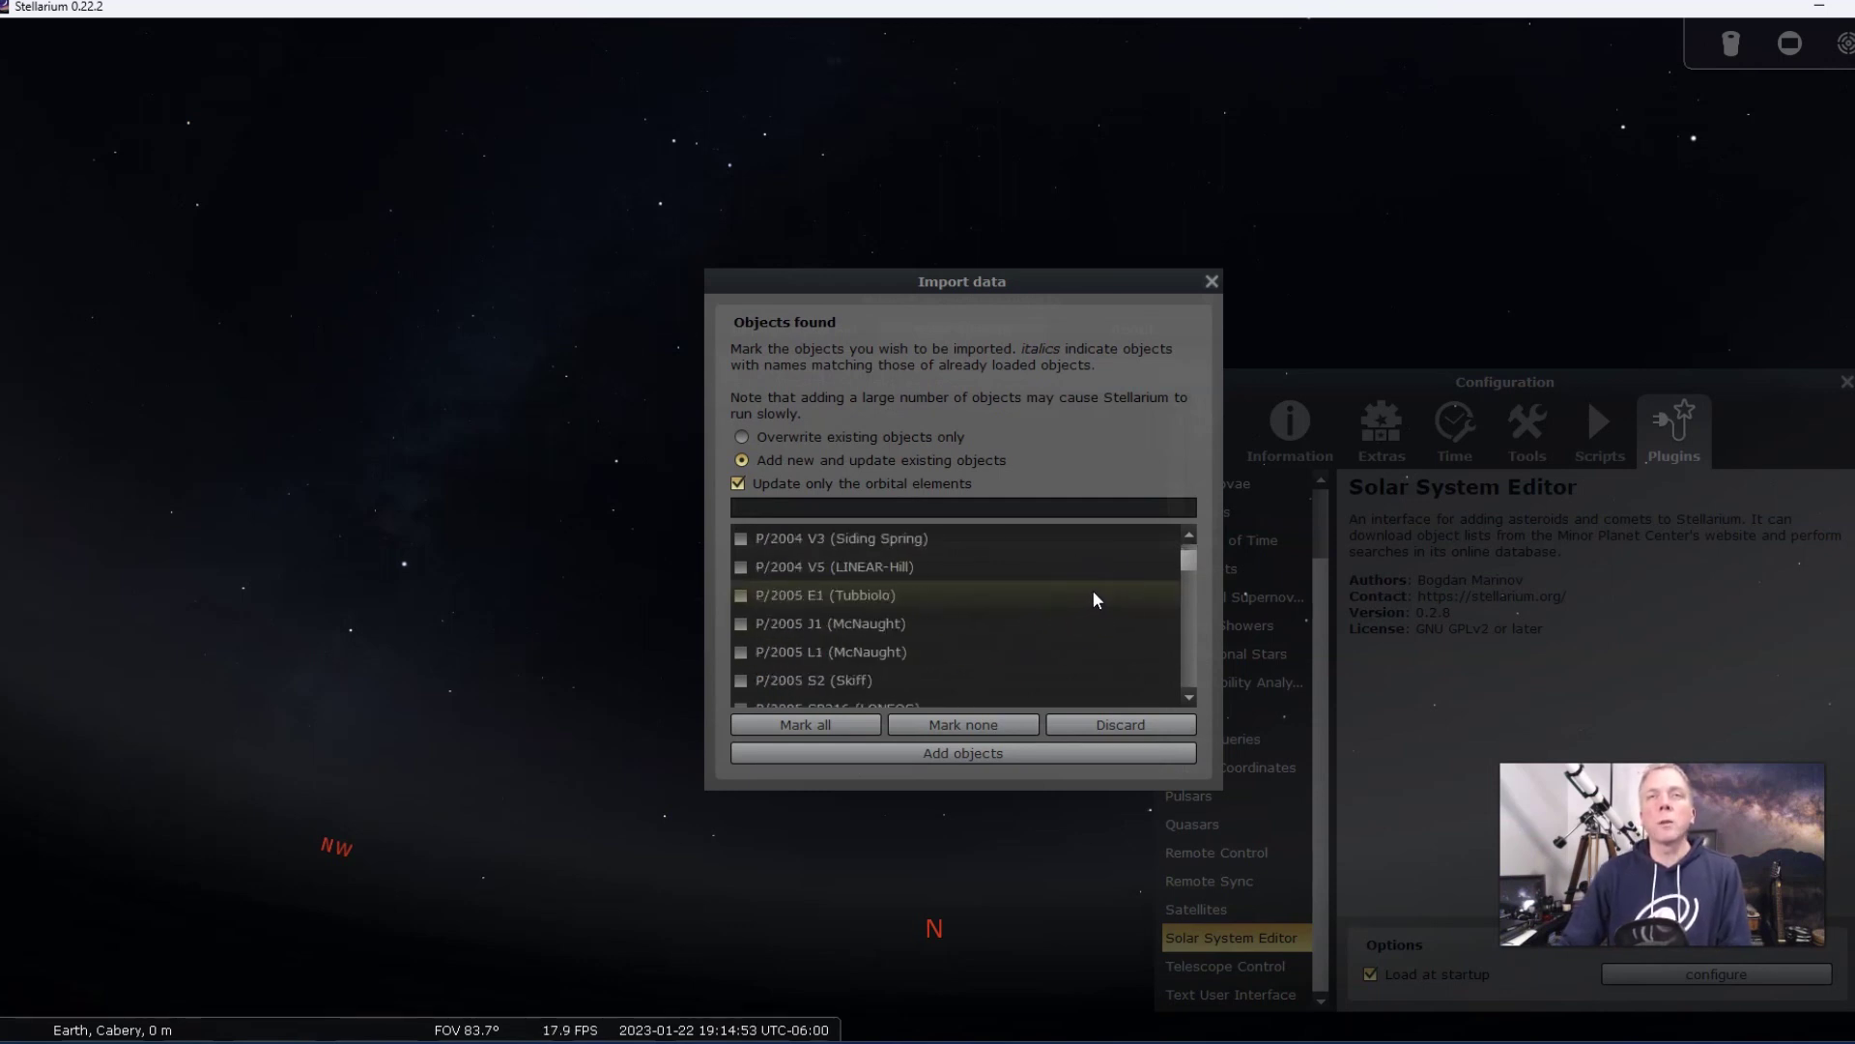
pyautogui.scroll(-10, 1110, 605)
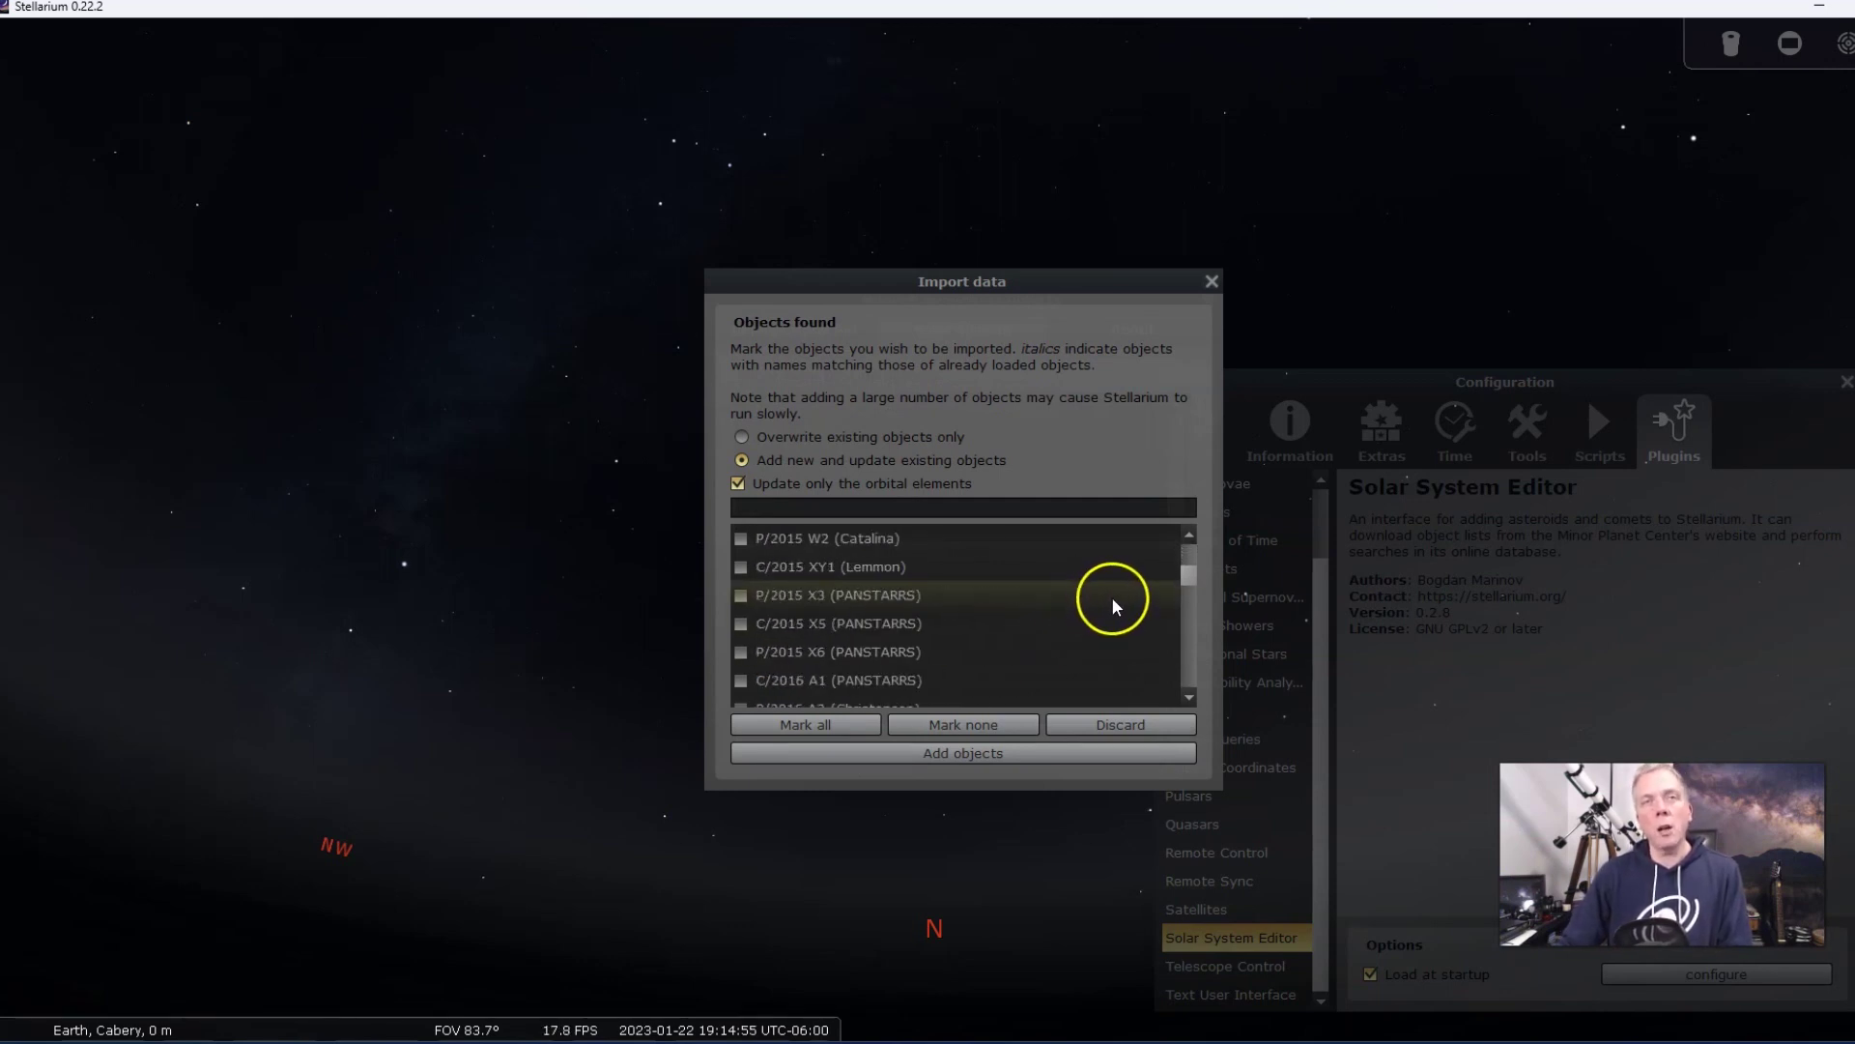
pyautogui.scroll(-10, 1123, 604)
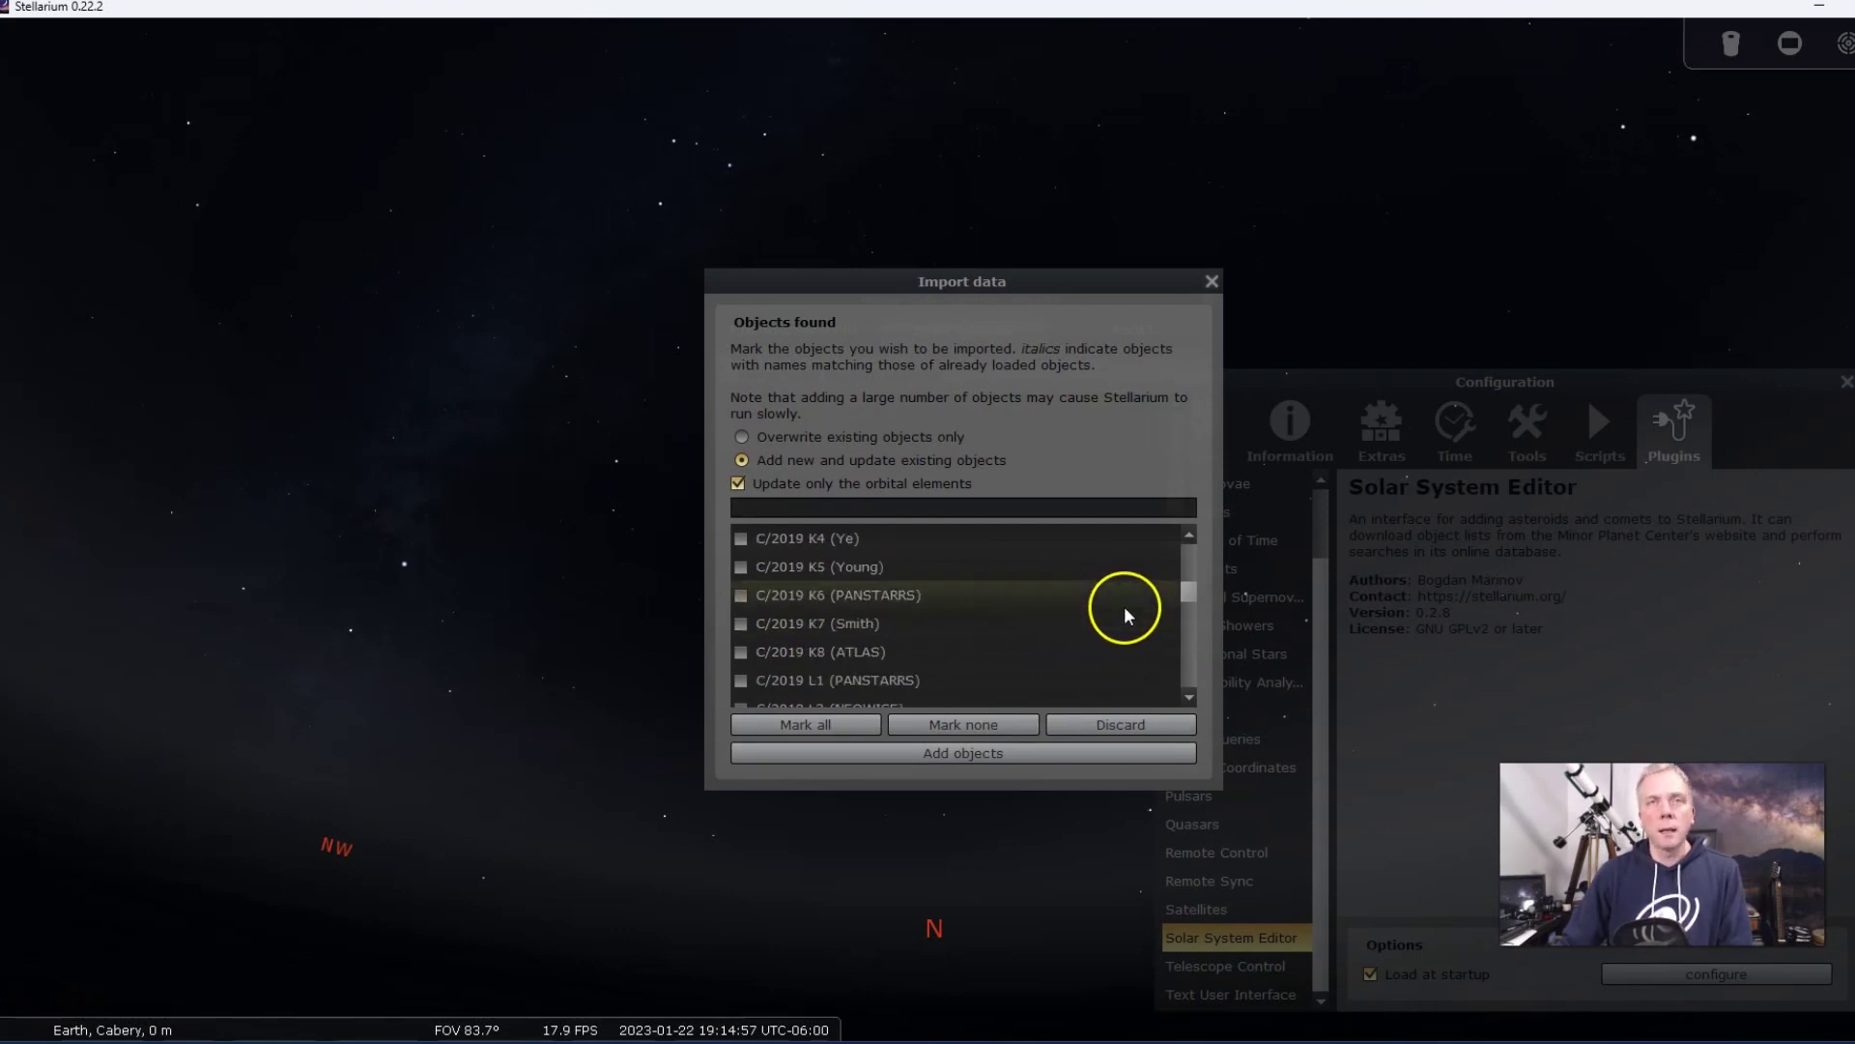
pyautogui.scroll(-10, 1123, 601)
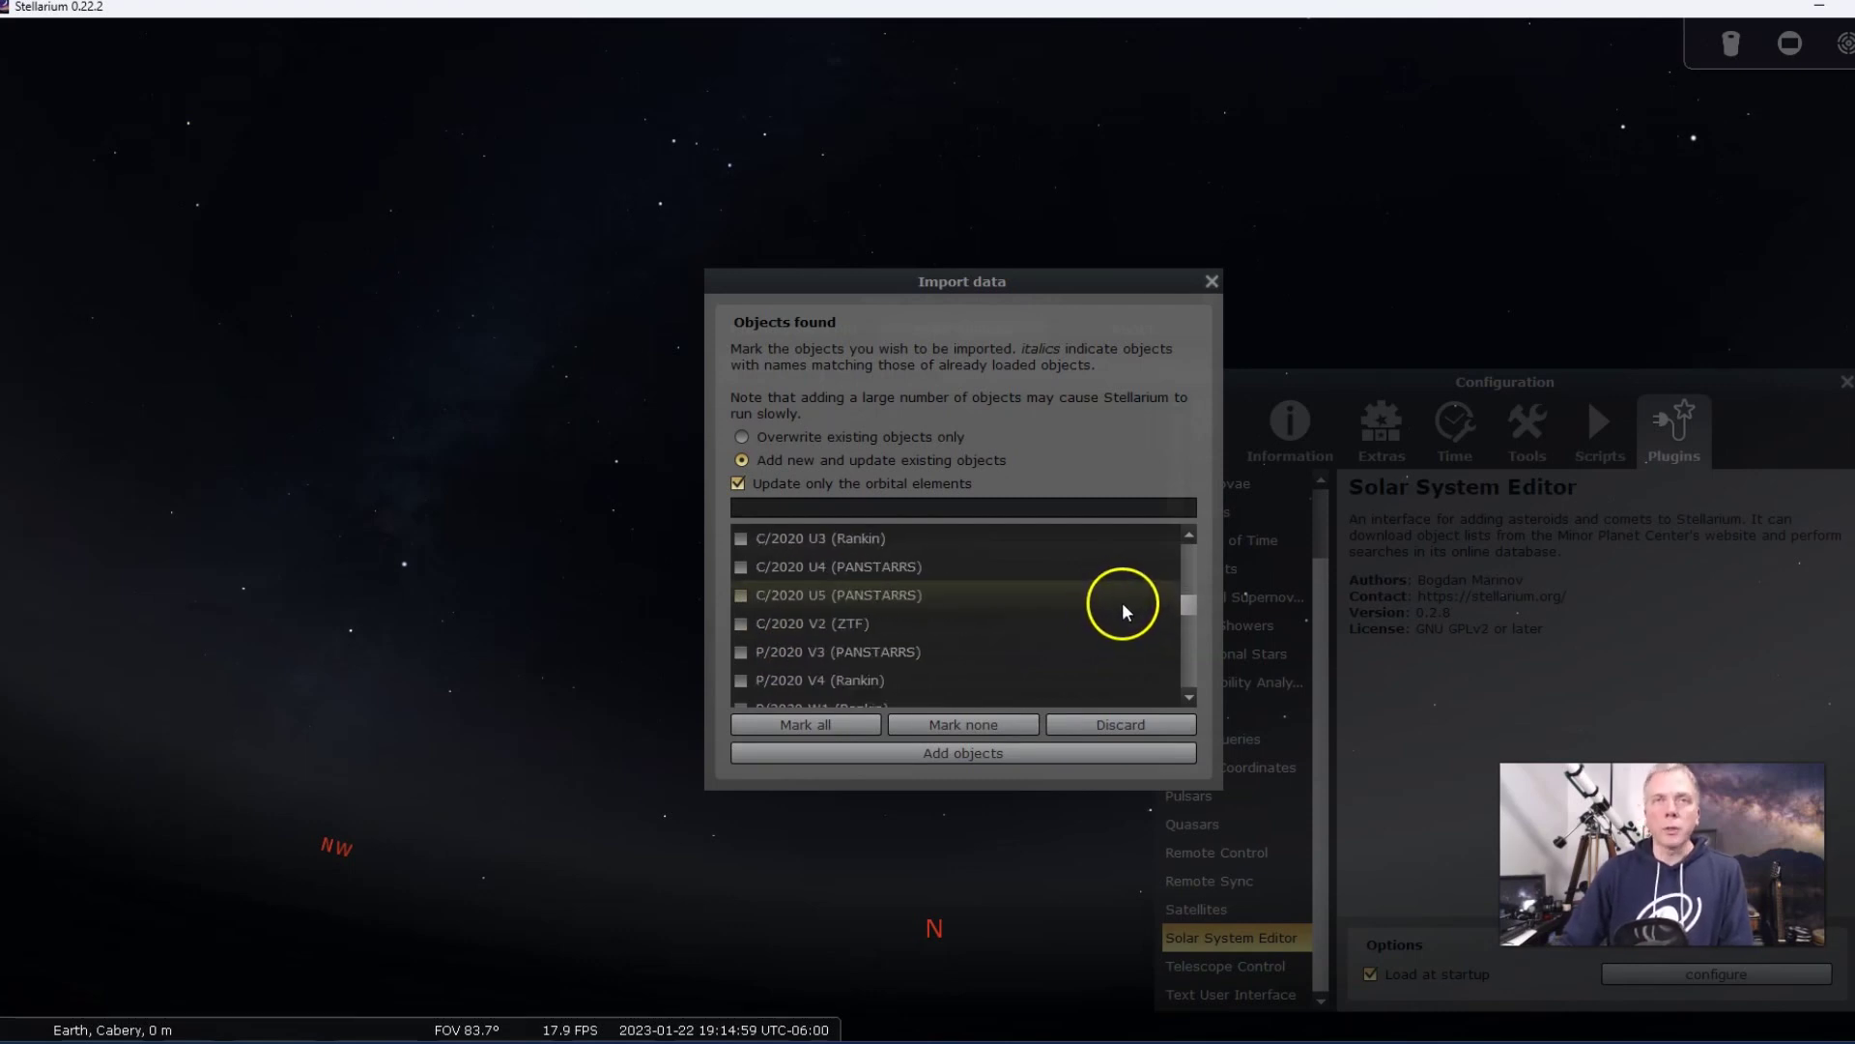
pyautogui.scroll(-10, 1123, 605)
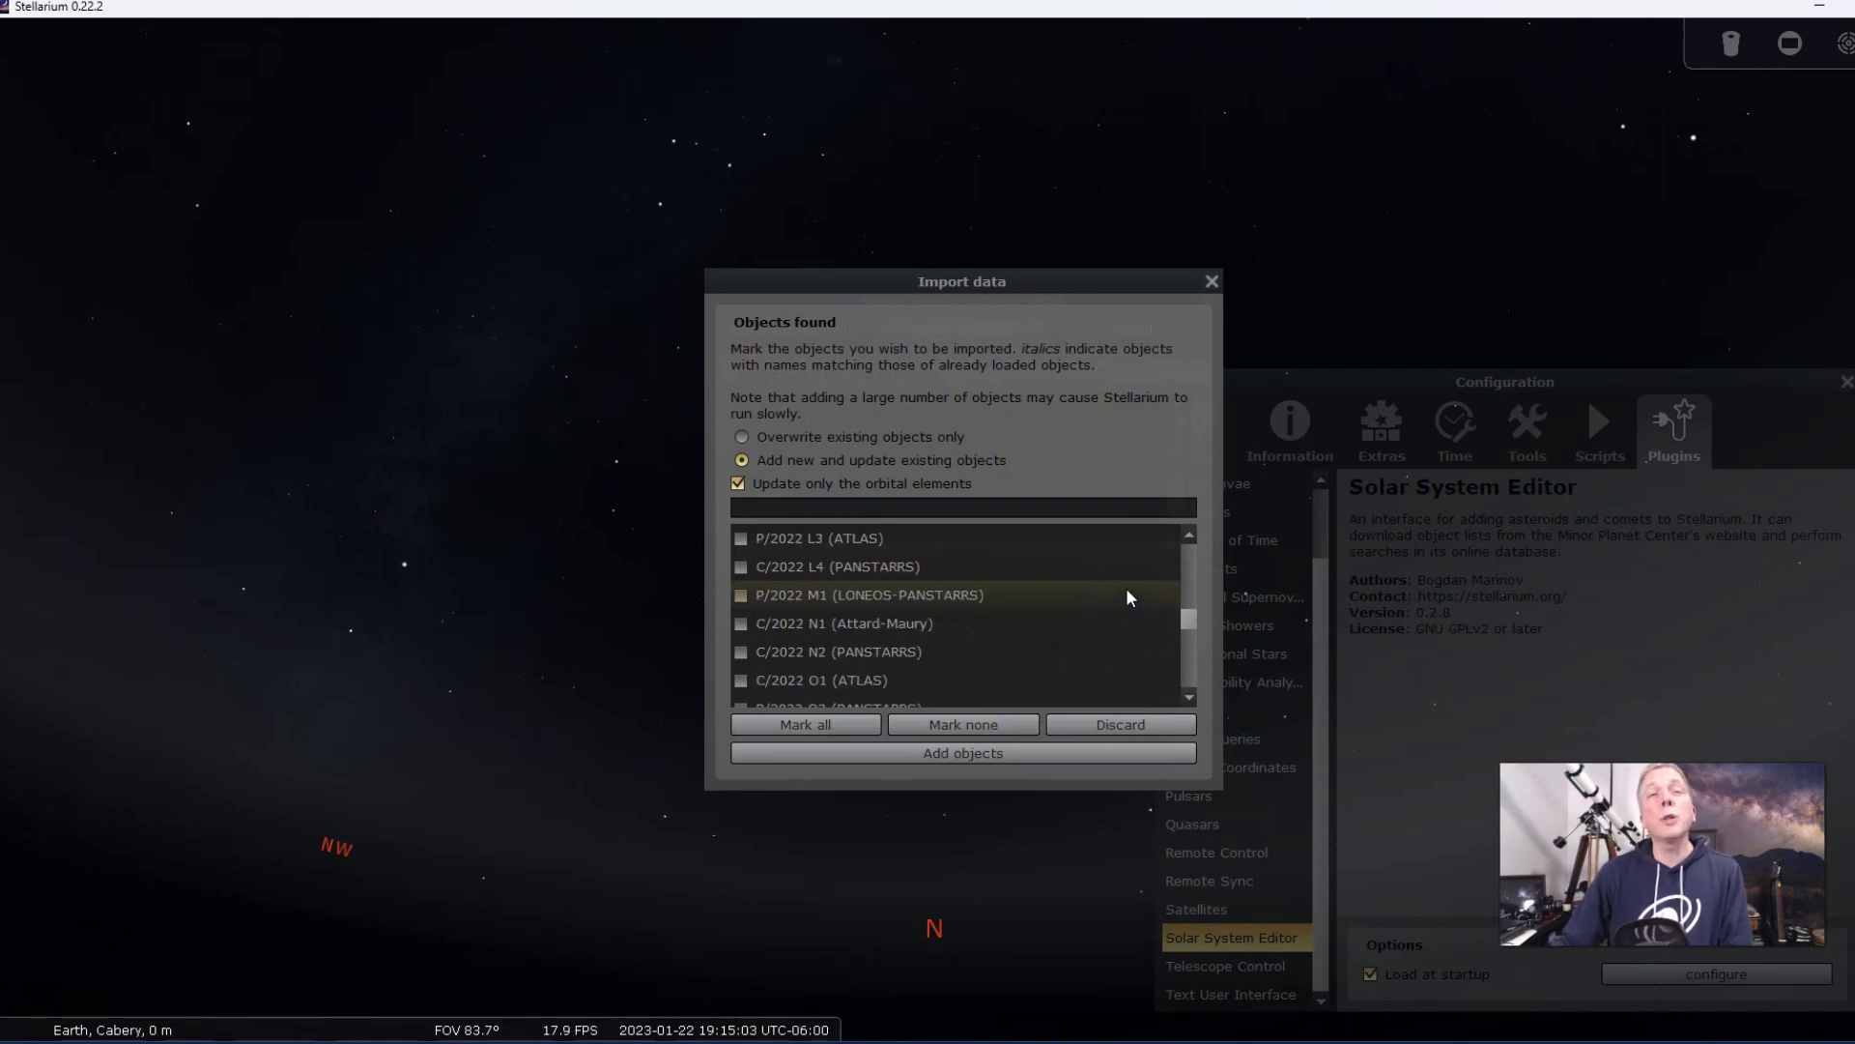
pyautogui.scroll(3, 1127, 591)
pyautogui.scroll(1, 1123, 587)
pyautogui.click(850, 626)
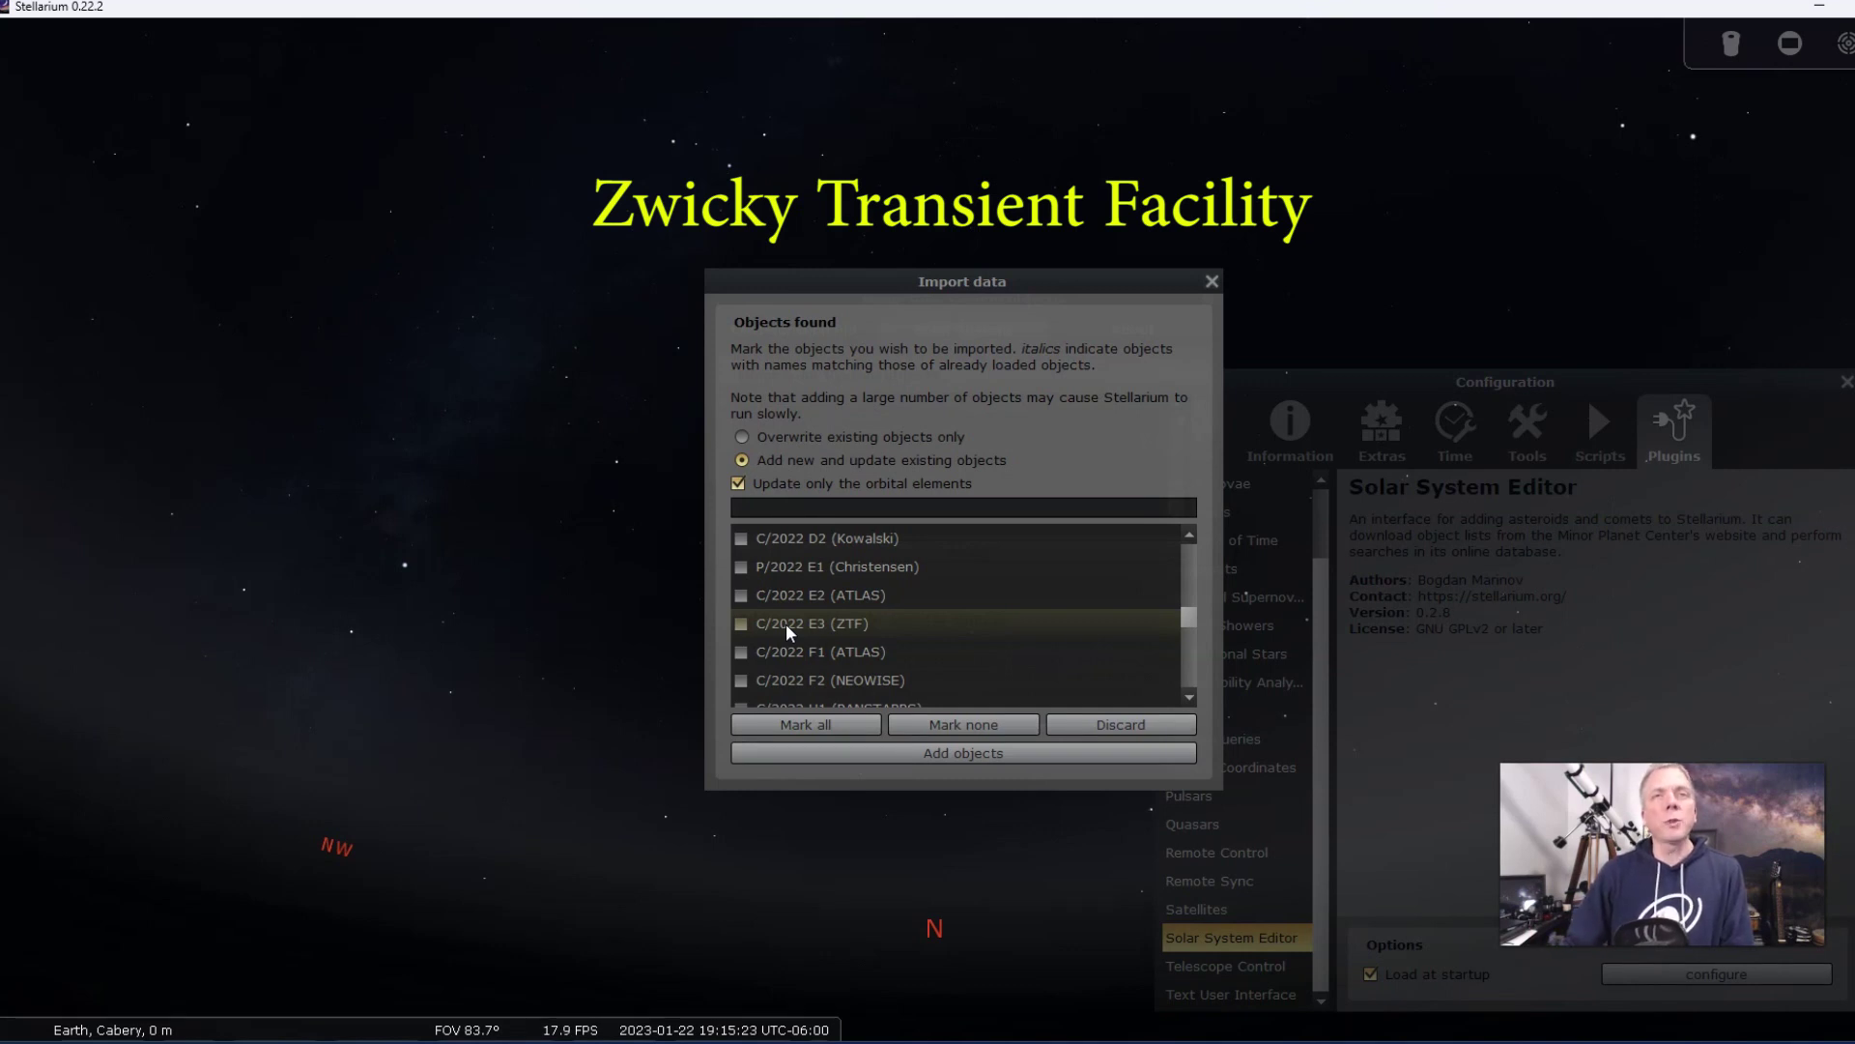
pyautogui.click(885, 677)
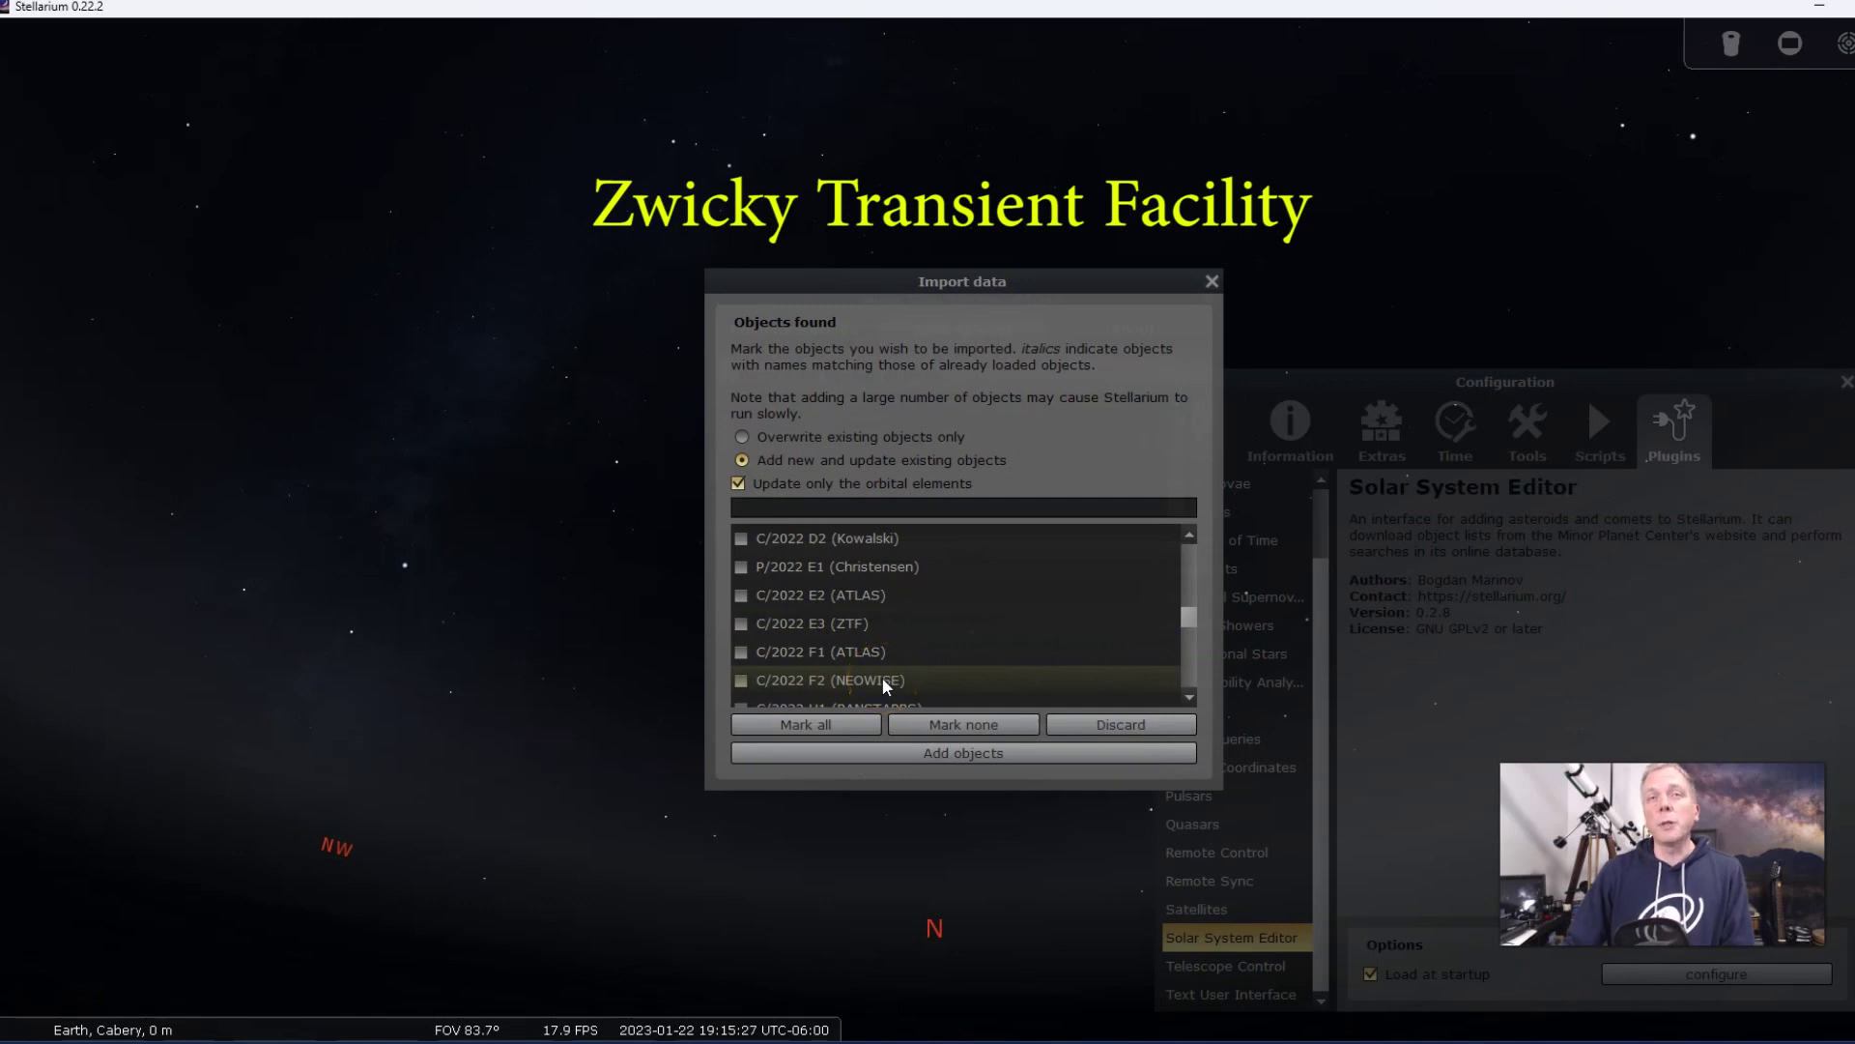
# - Add C/2022 E3 (ZTF) to the sky, then close the Import, Minor Solar System and Configuration dialogs
pyautogui.moveTo(881, 677); pyautogui.dragTo(741, 625)
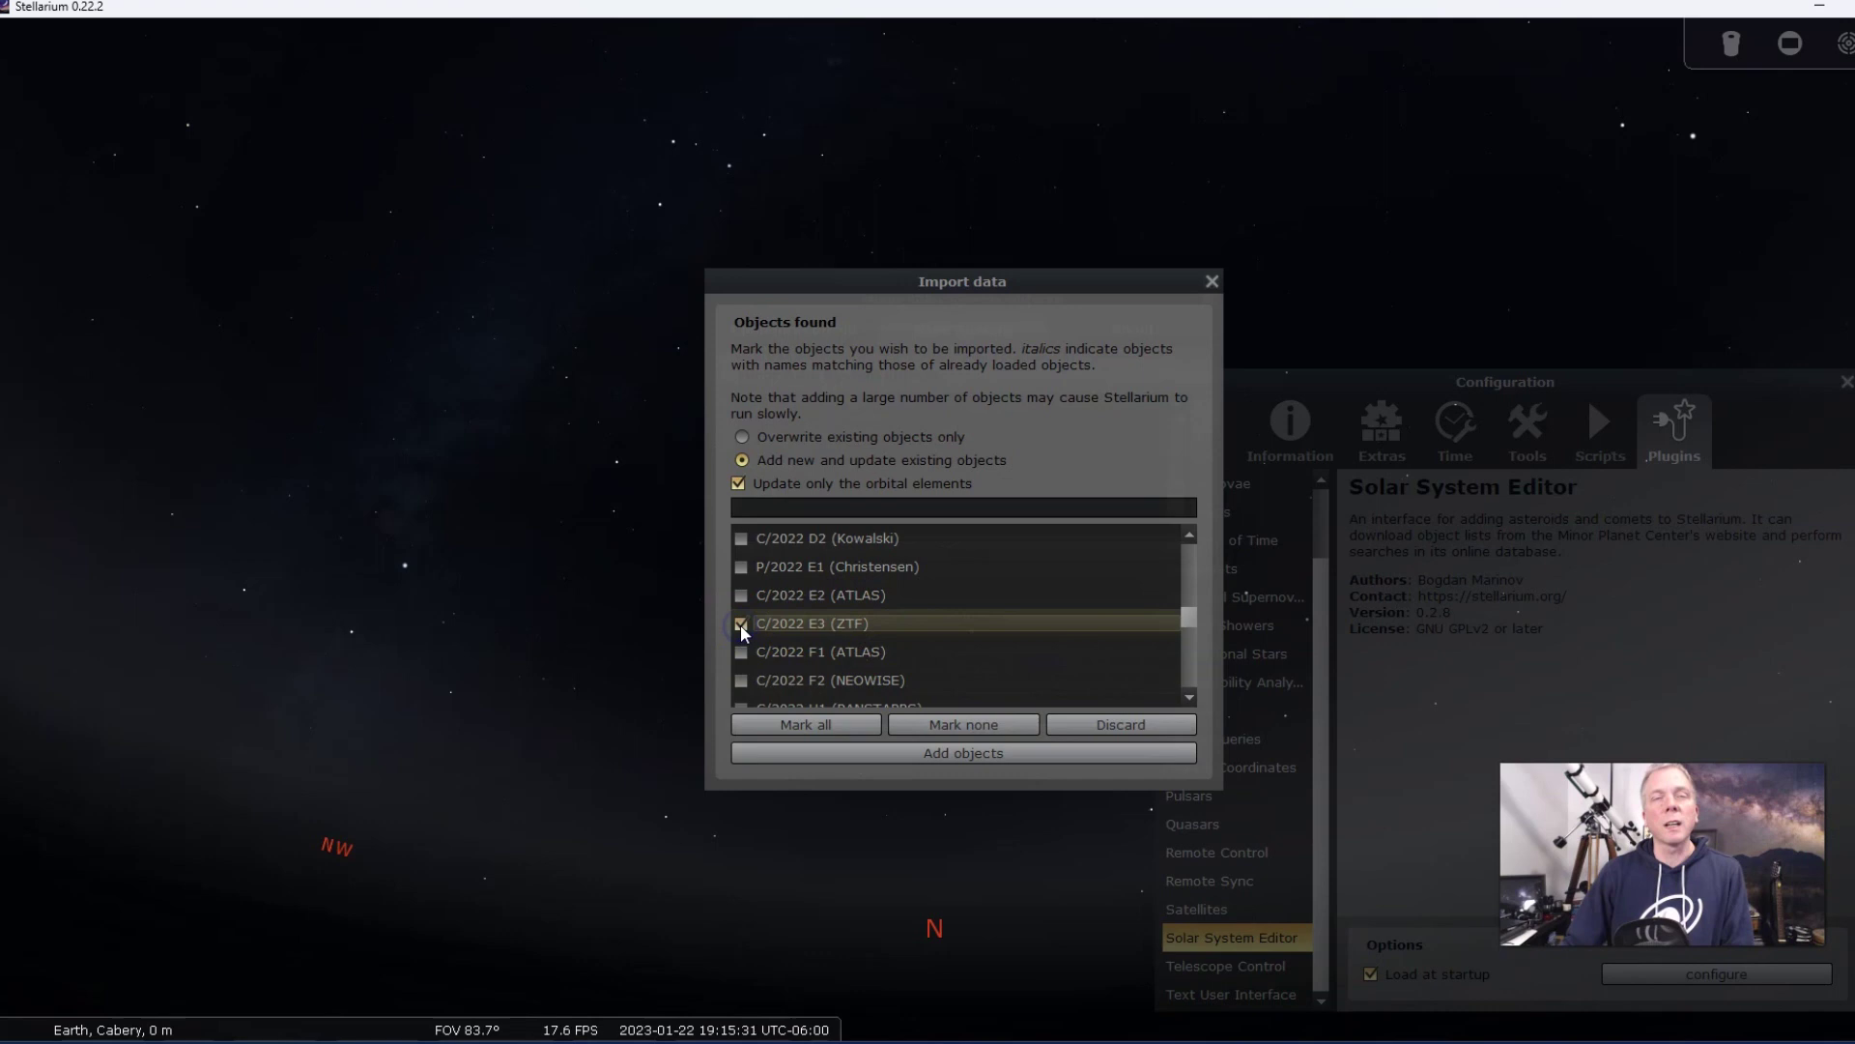
pyautogui.click(965, 754)
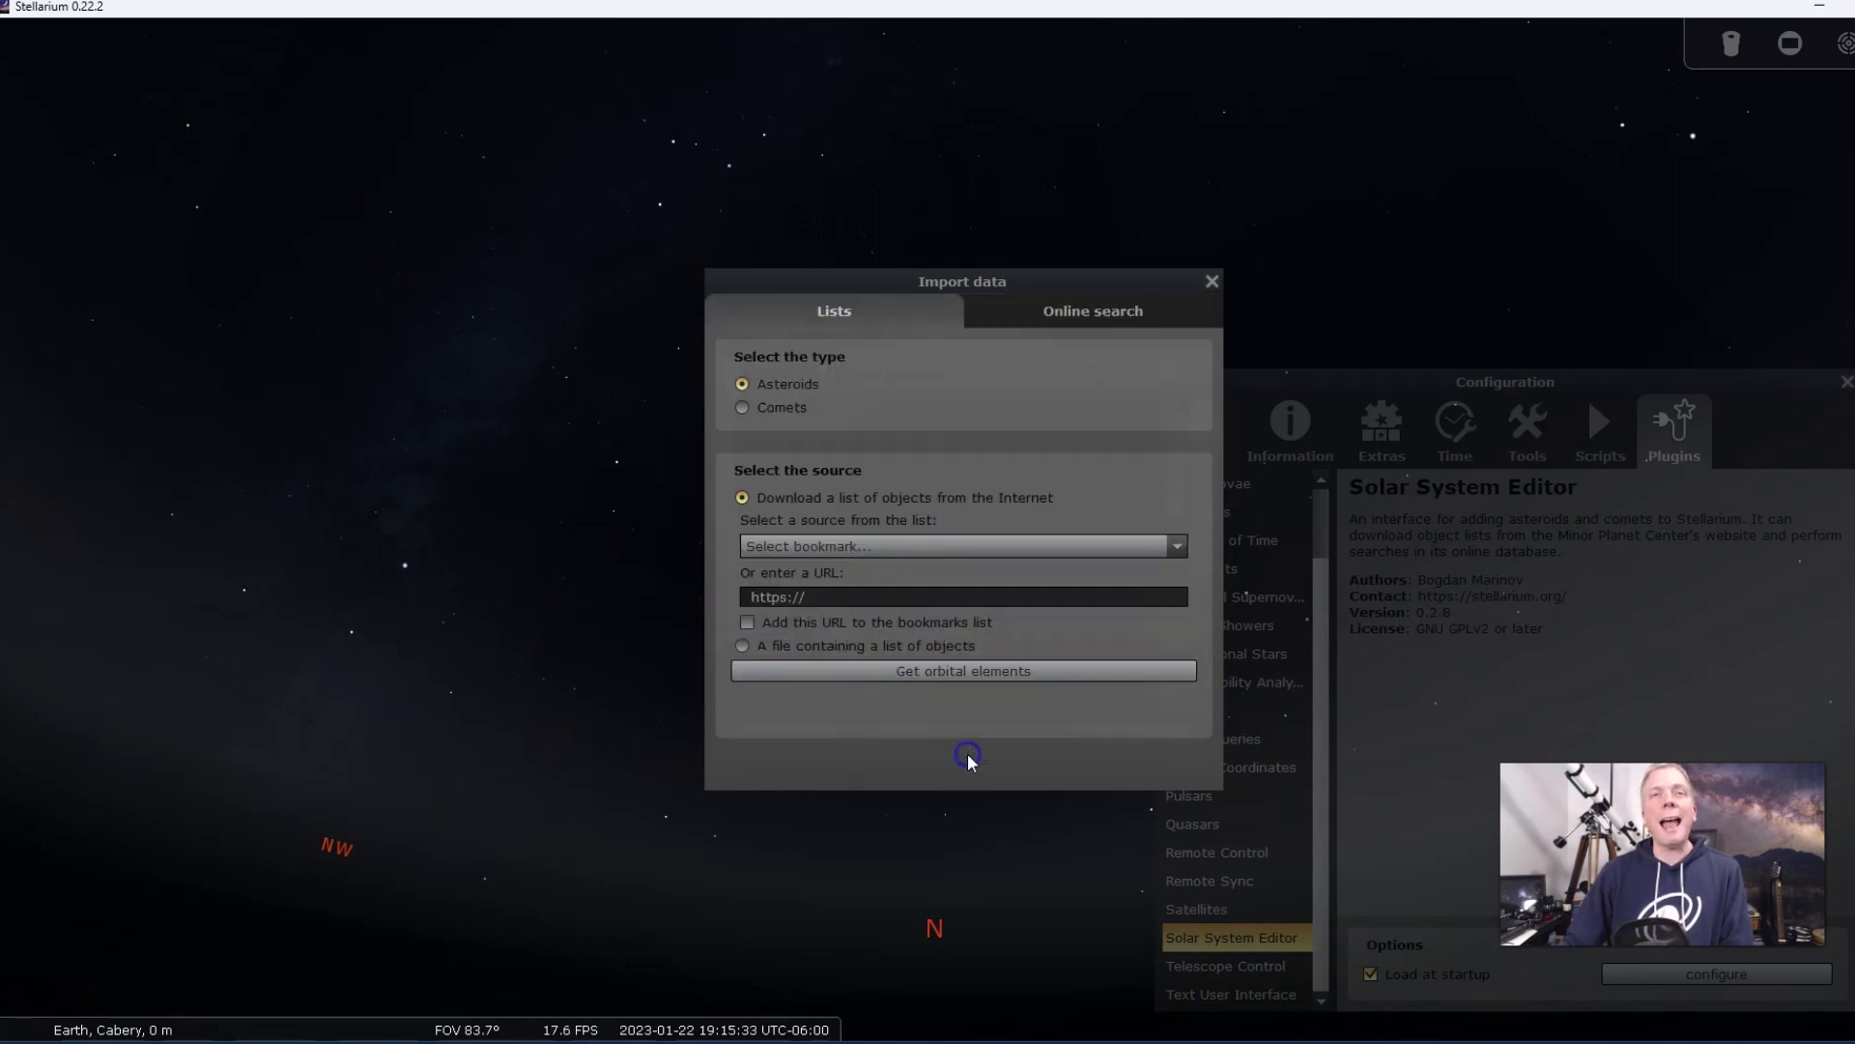
pyautogui.click(1212, 281)
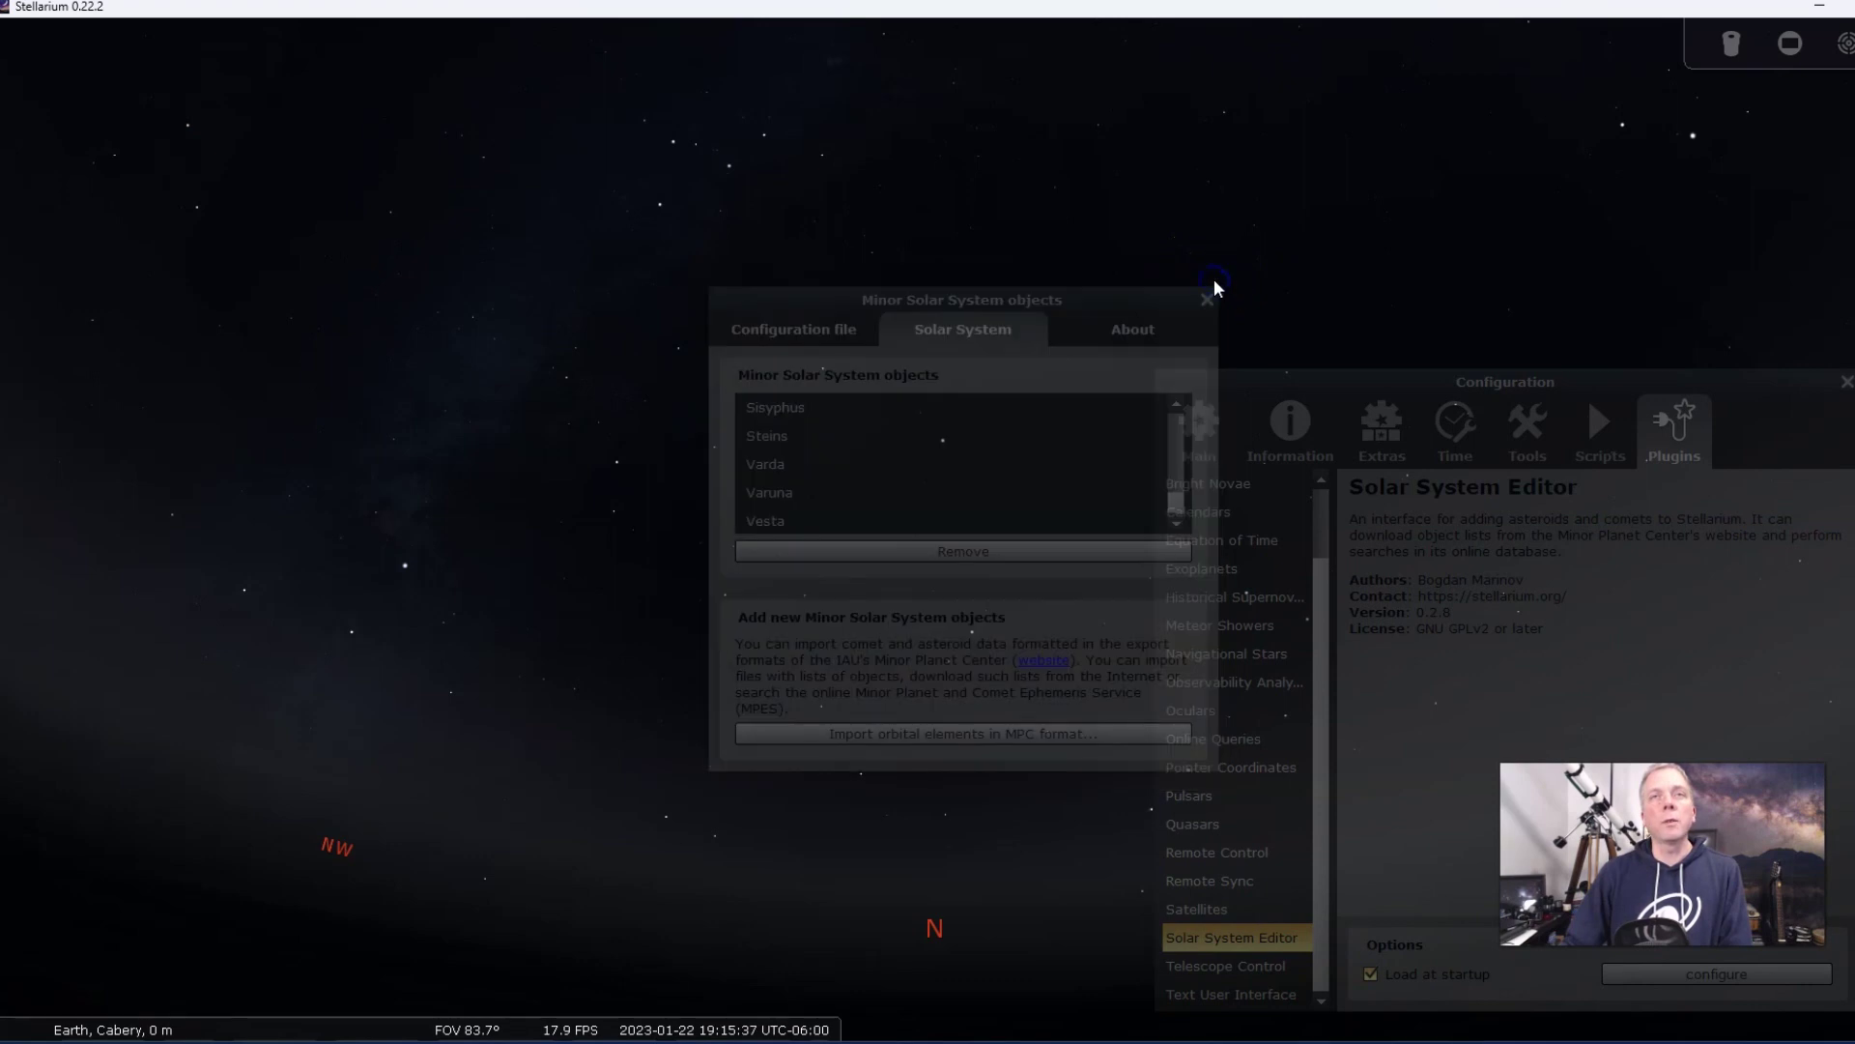
pyautogui.click(1206, 301)
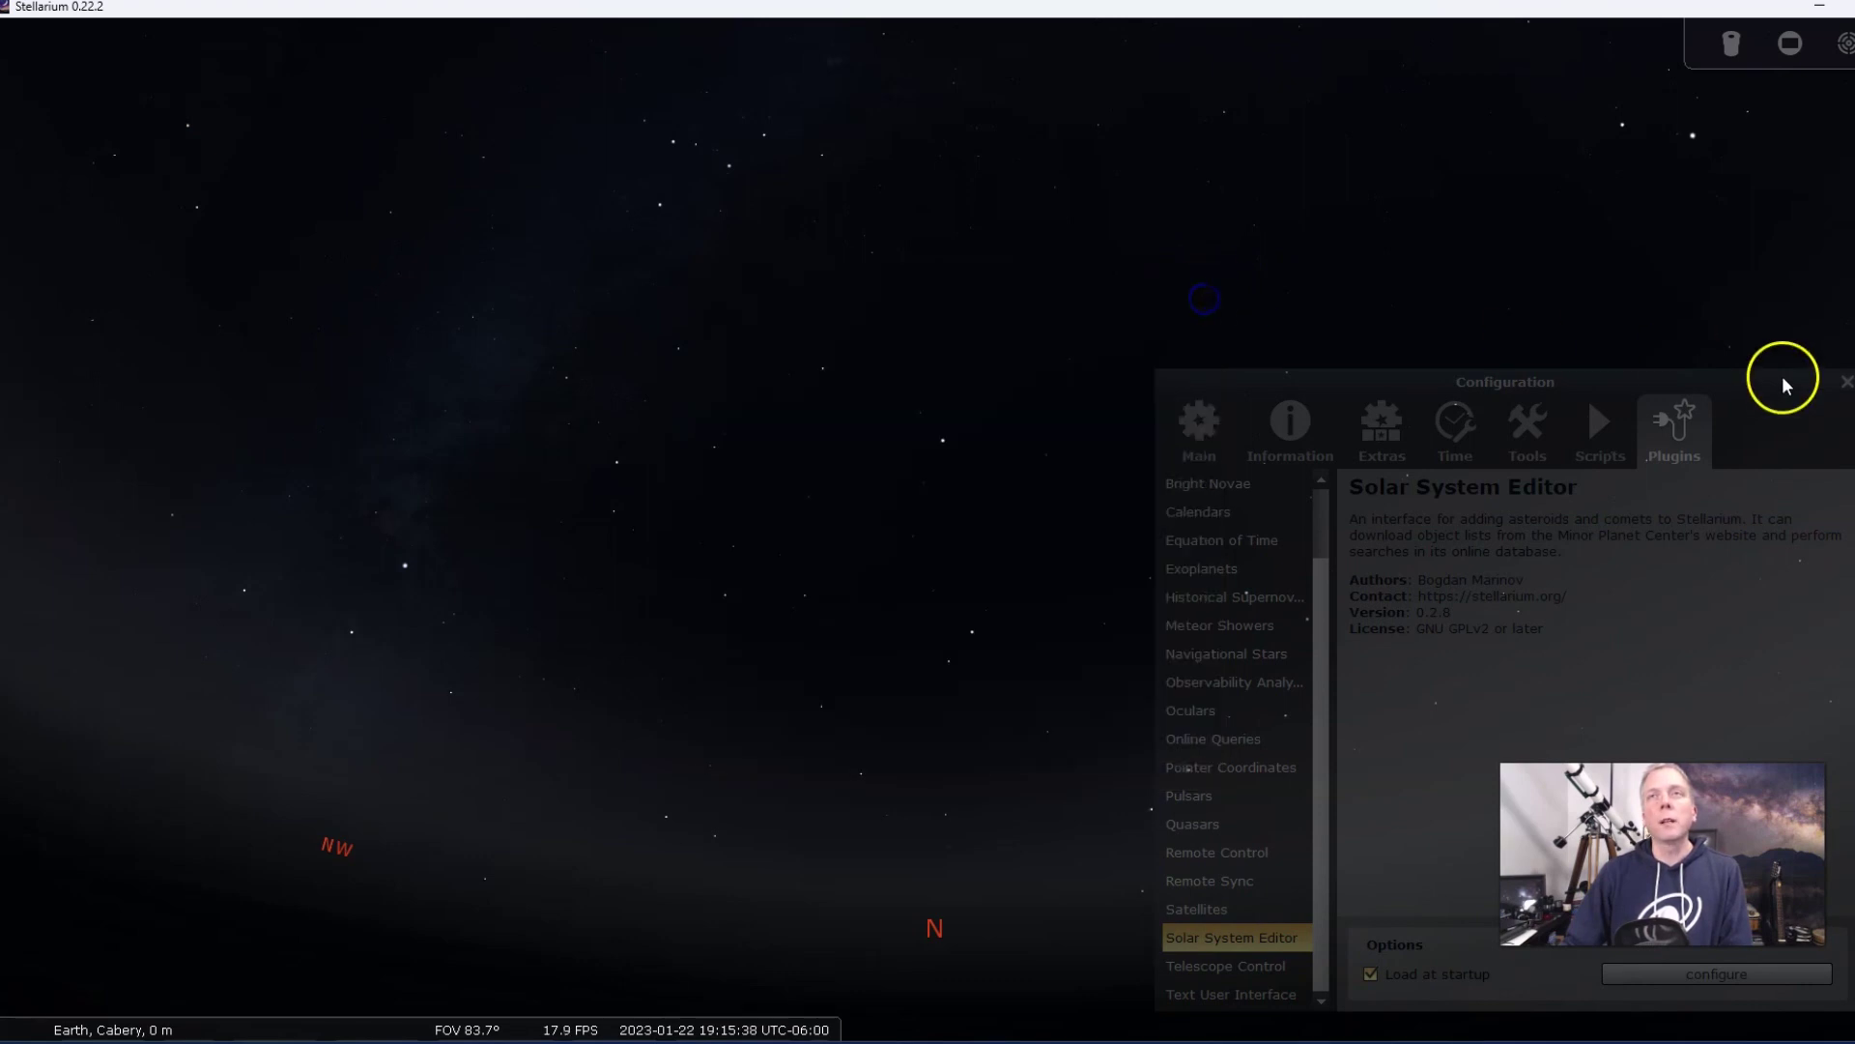
pyautogui.click(1845, 385)
pyautogui.scroll(3, 1069, 832)
# - Pan up toward the northern sky and select comet C/2022 E3 (ZTF)
pyautogui.moveTo(1068, 832); pyautogui.dragTo(1063, 621)
pyautogui.scroll(2, 1022, 757)
pyautogui.moveTo(995, 855); pyautogui.dragTo(983, 705)
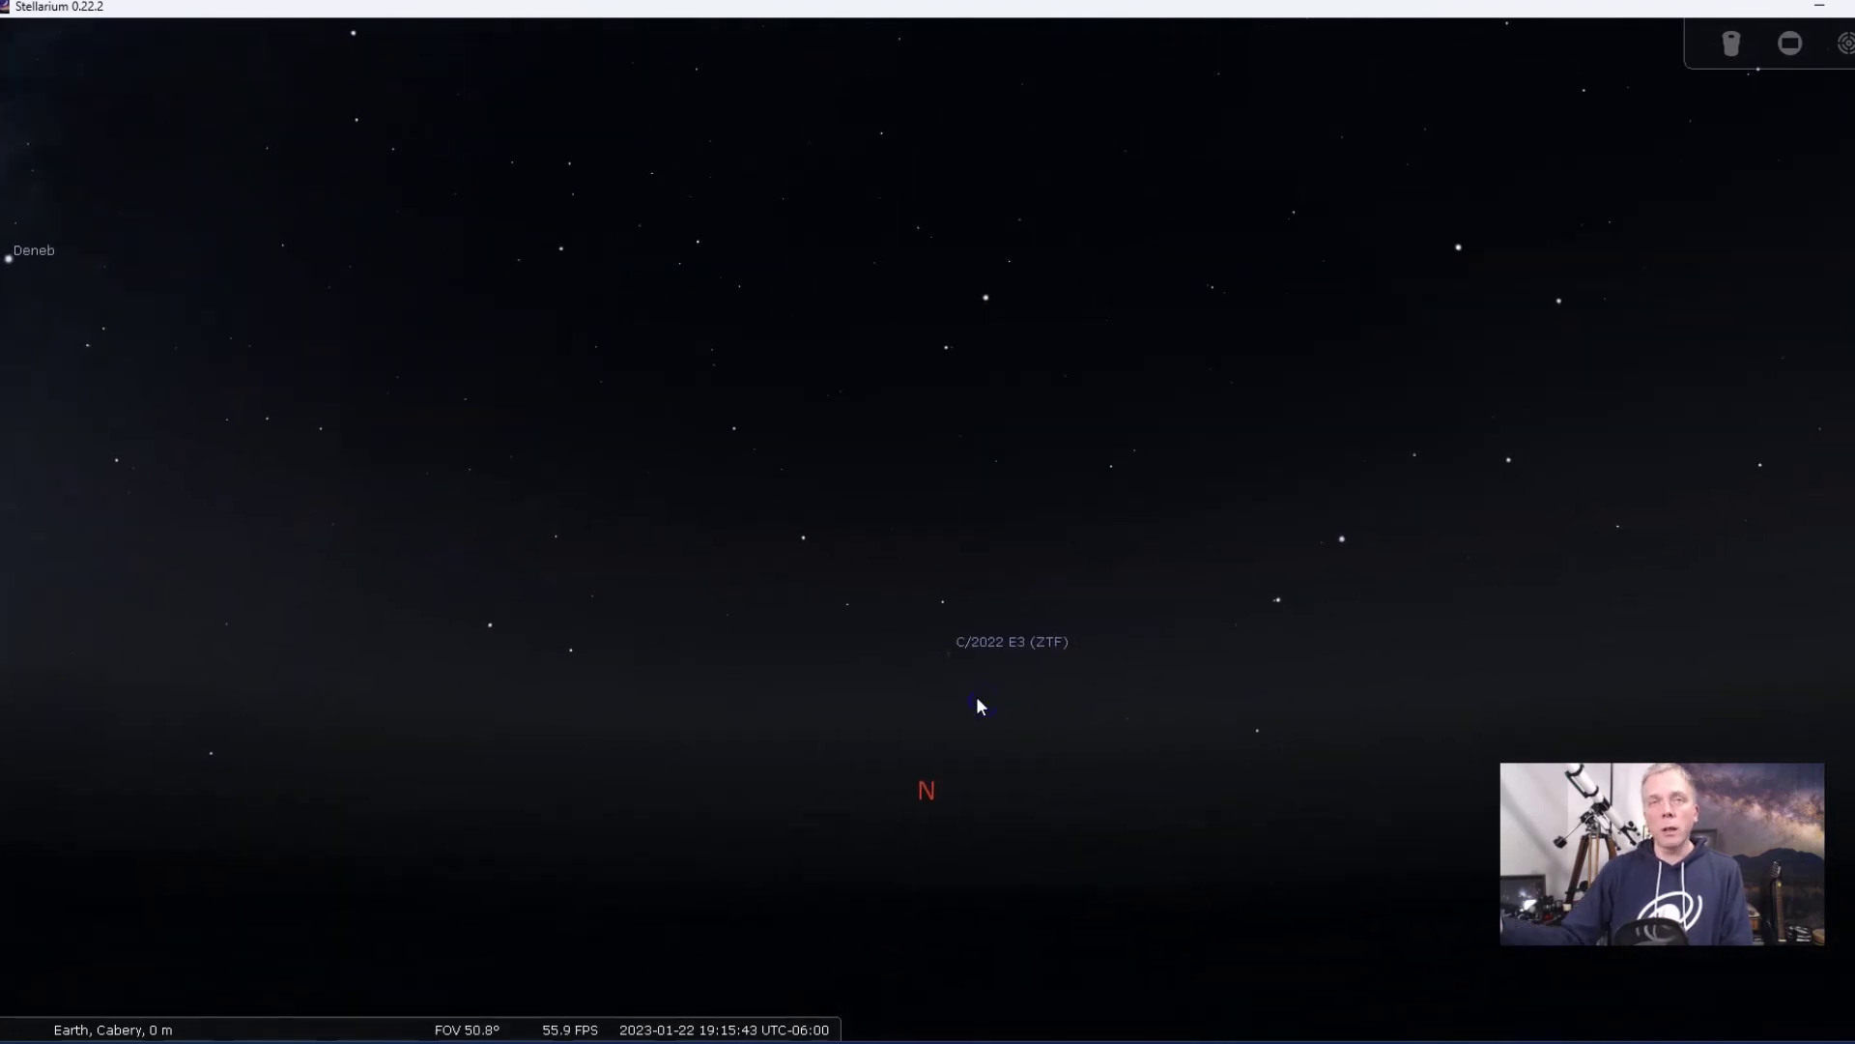
pyautogui.click(949, 654)
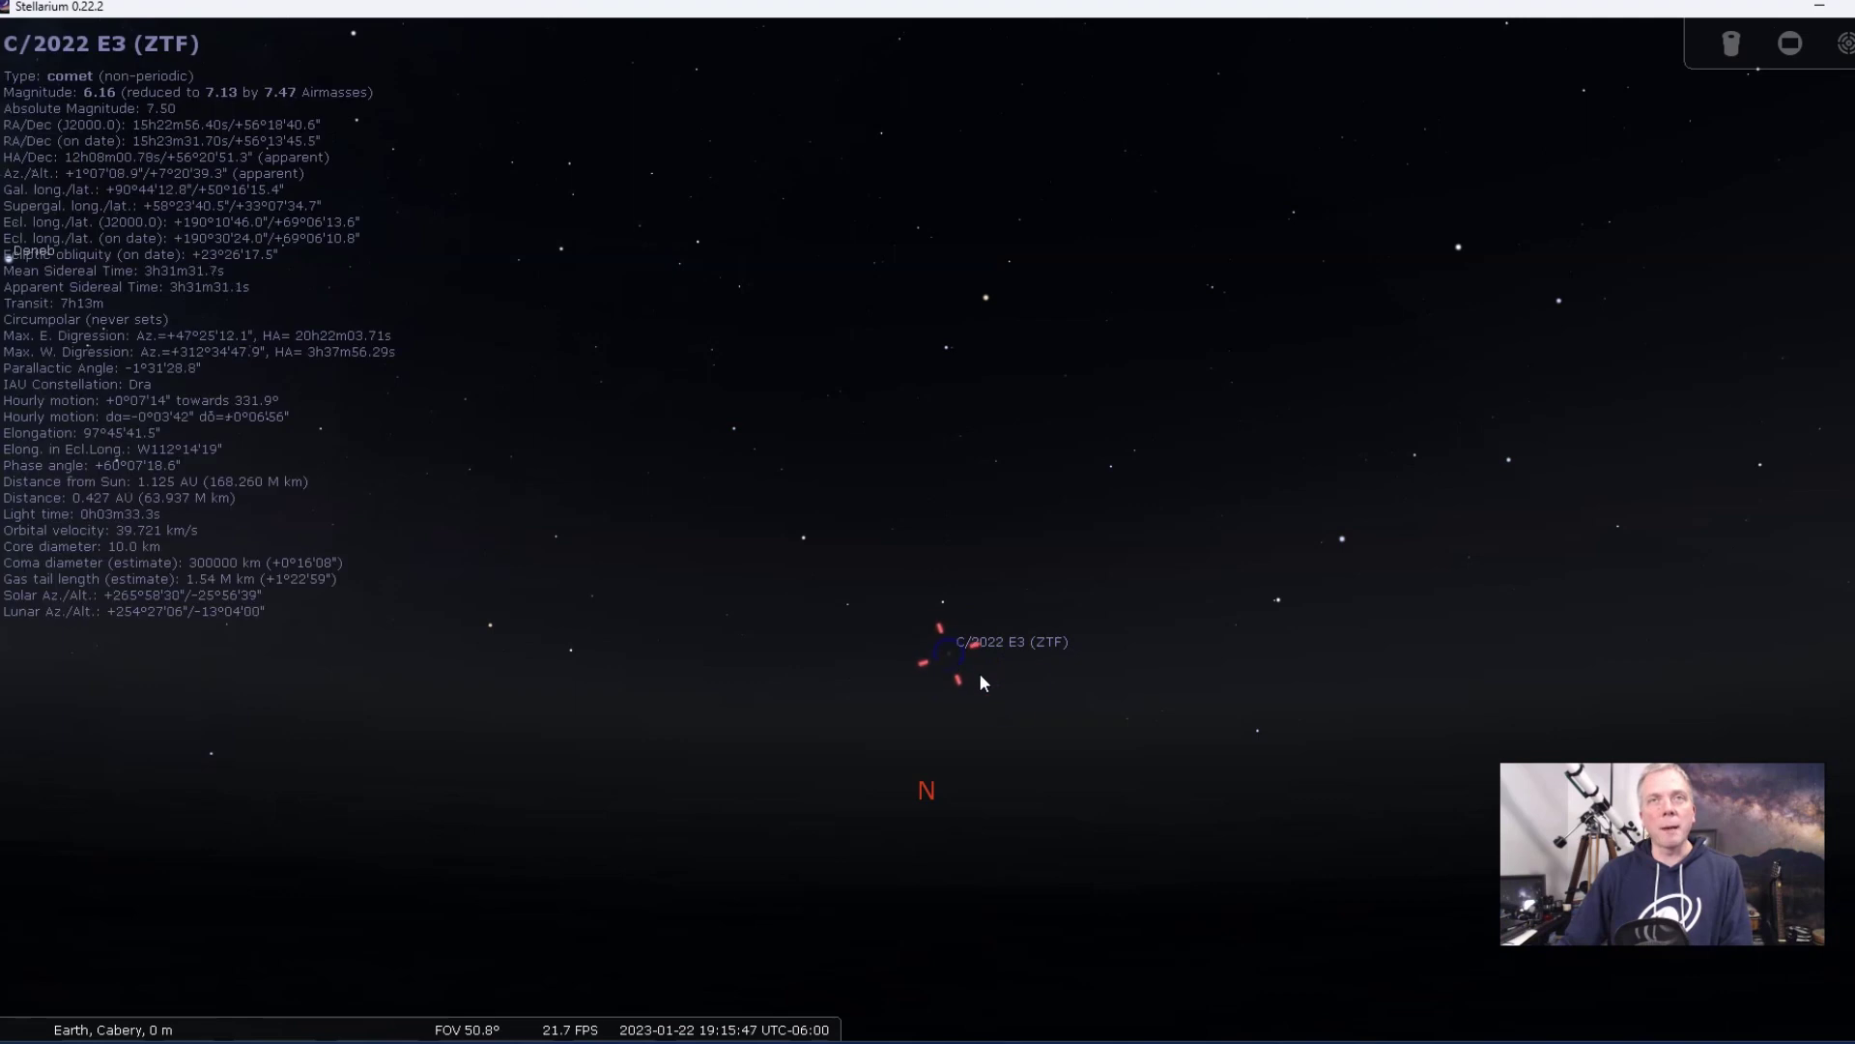
pyautogui.click(1006, 638)
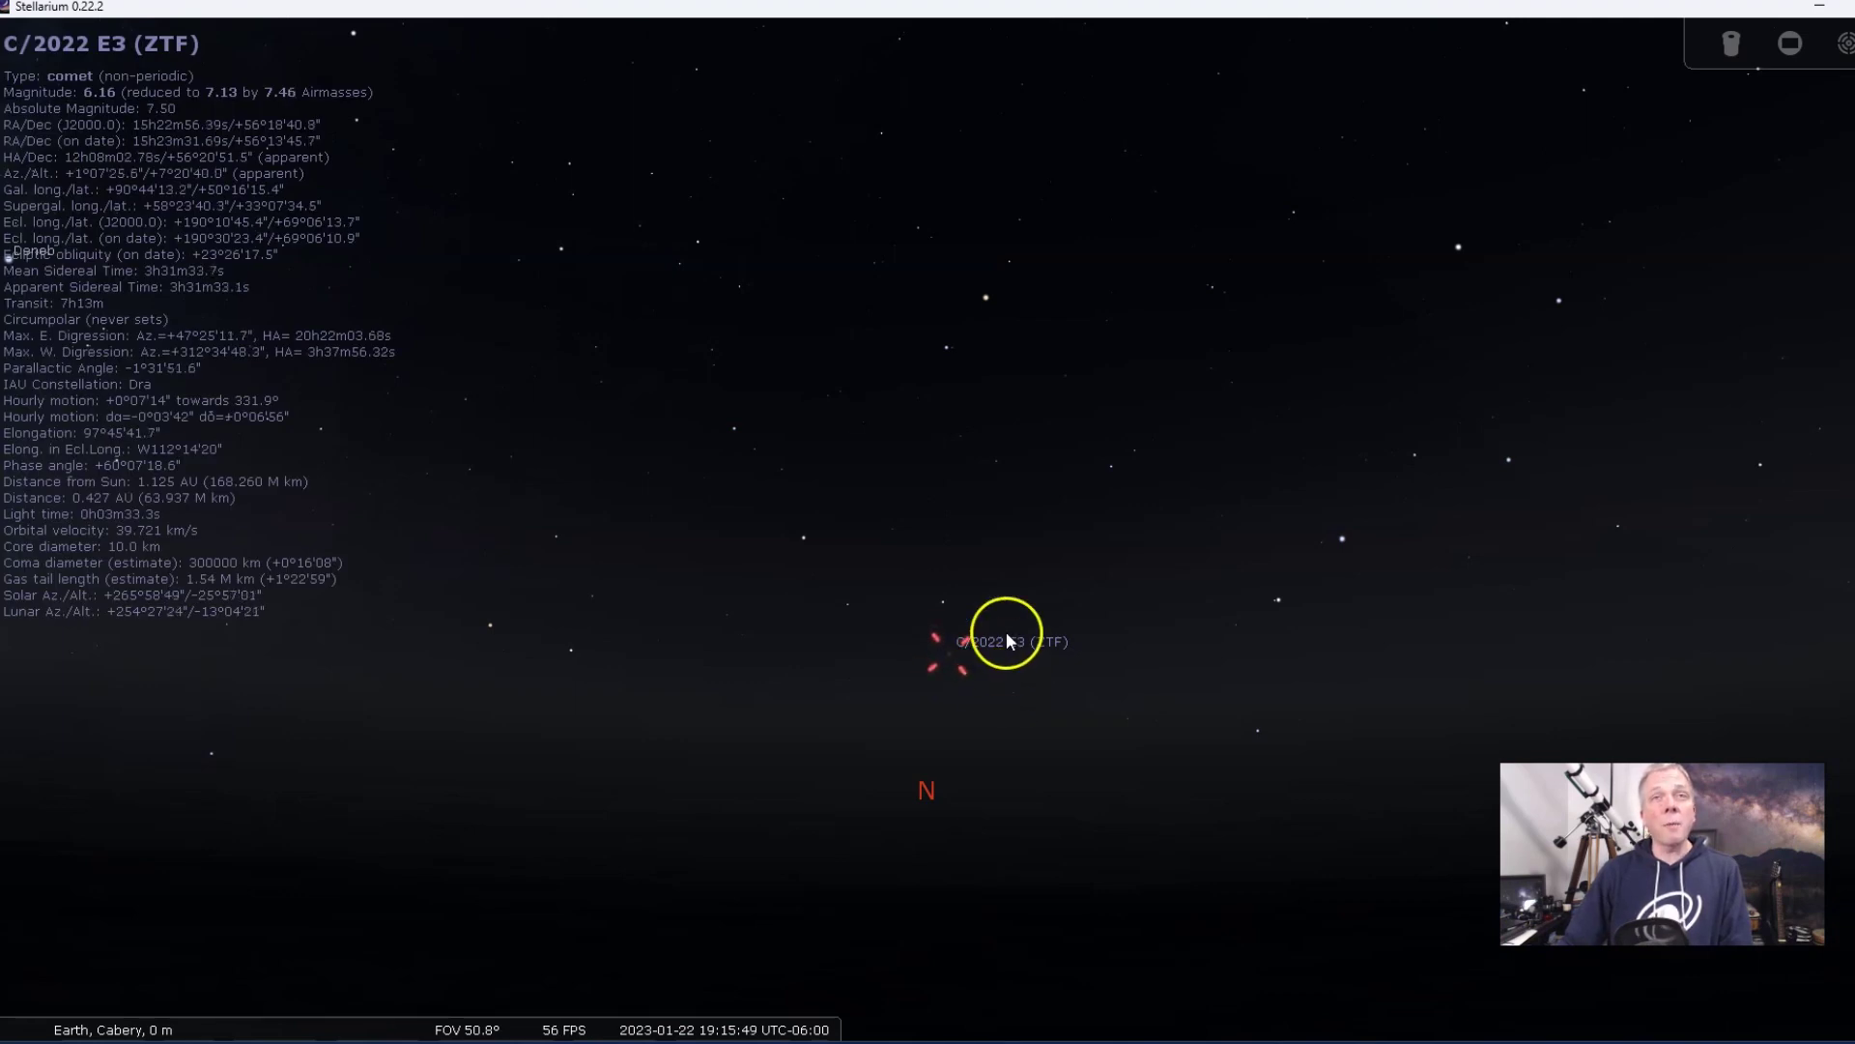
# - Zoom in to about 13.4° field of view around the comet and bring up the date and time controls
pyautogui.scroll(2, 986, 676)
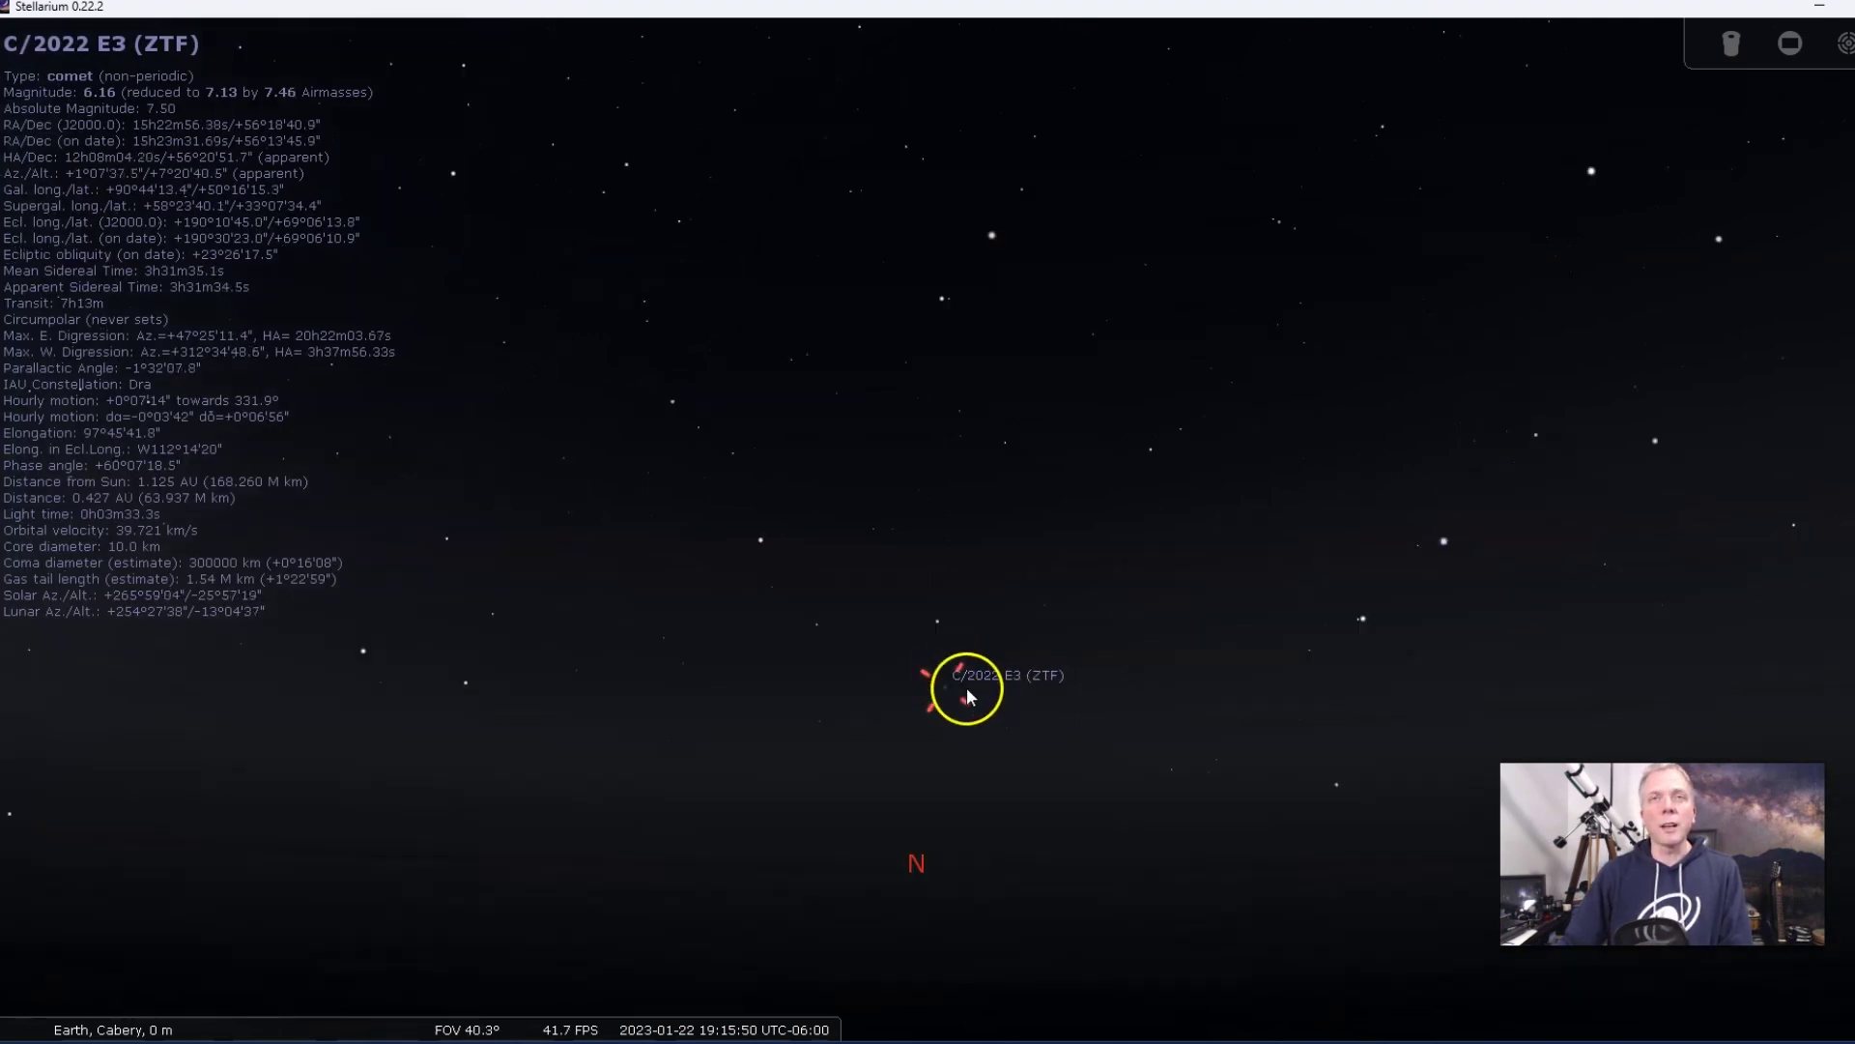
pyautogui.scroll(5, 947, 585)
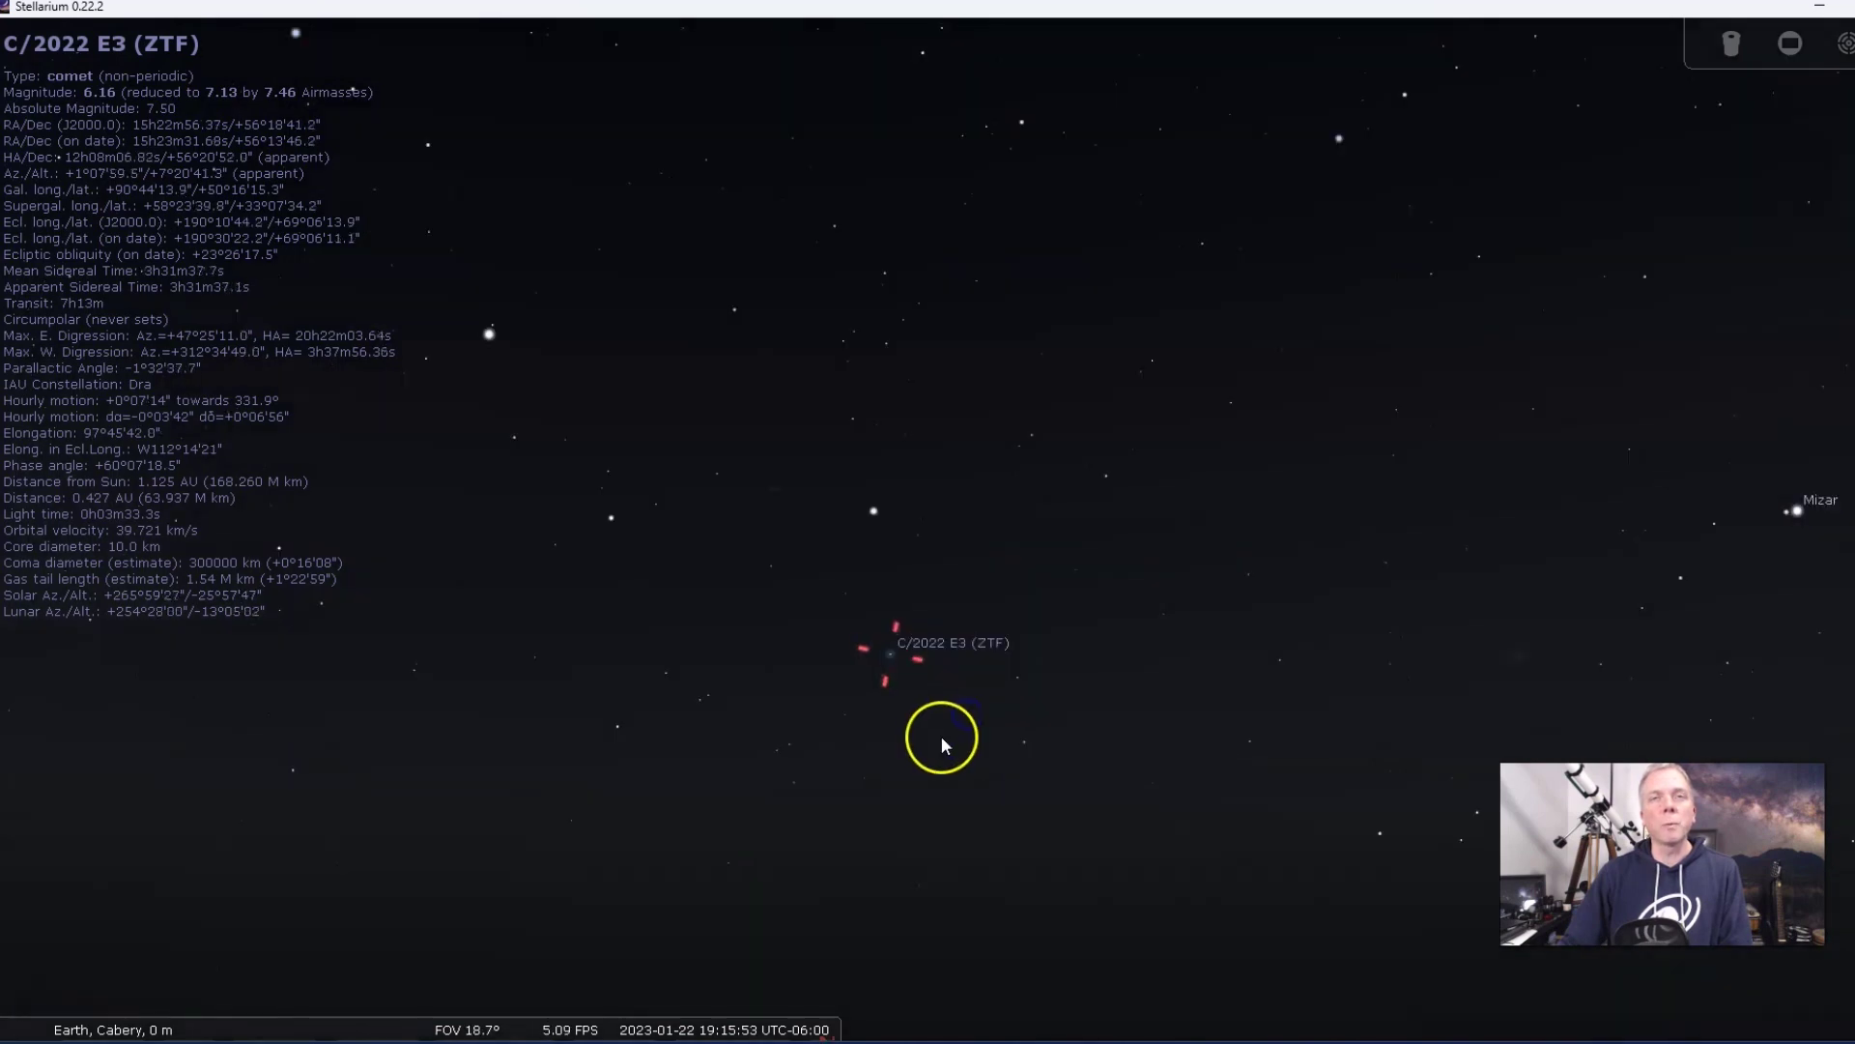
pyautogui.moveTo(903, 713); pyautogui.dragTo(988, 708)
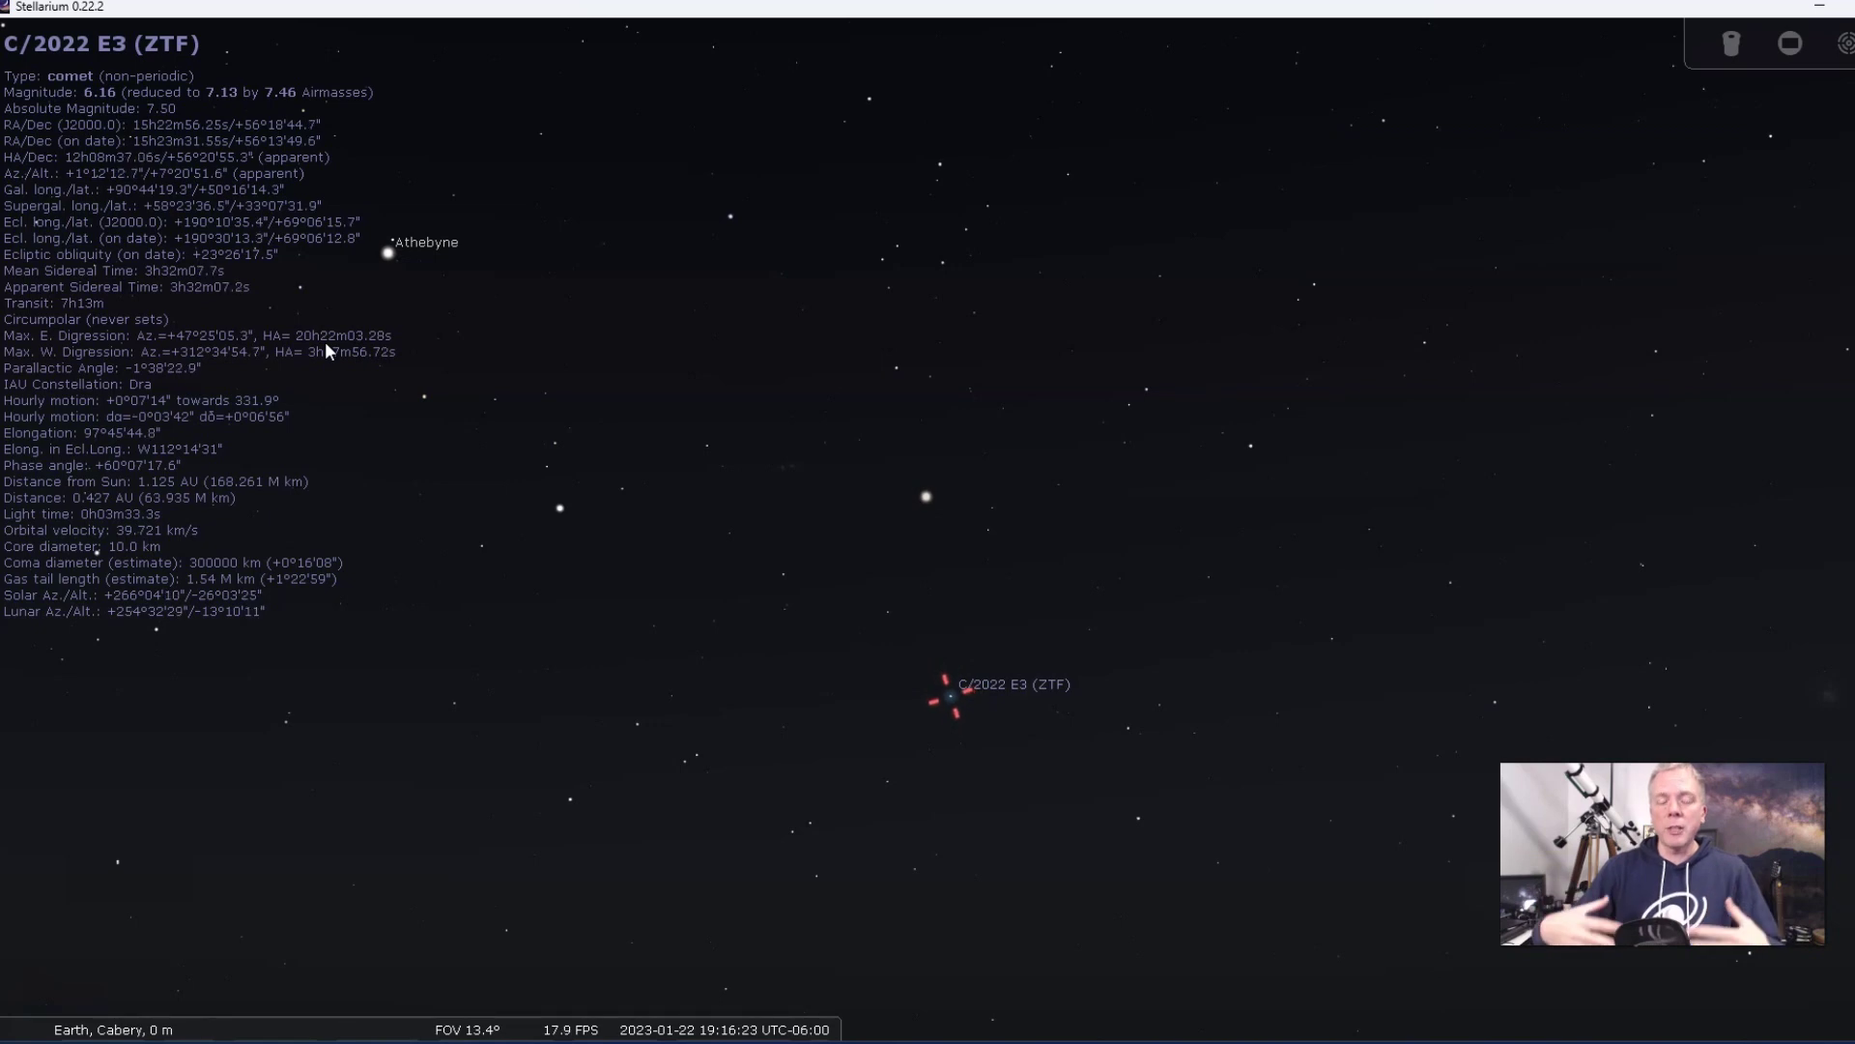
pyautogui.moveTo(19, 880)
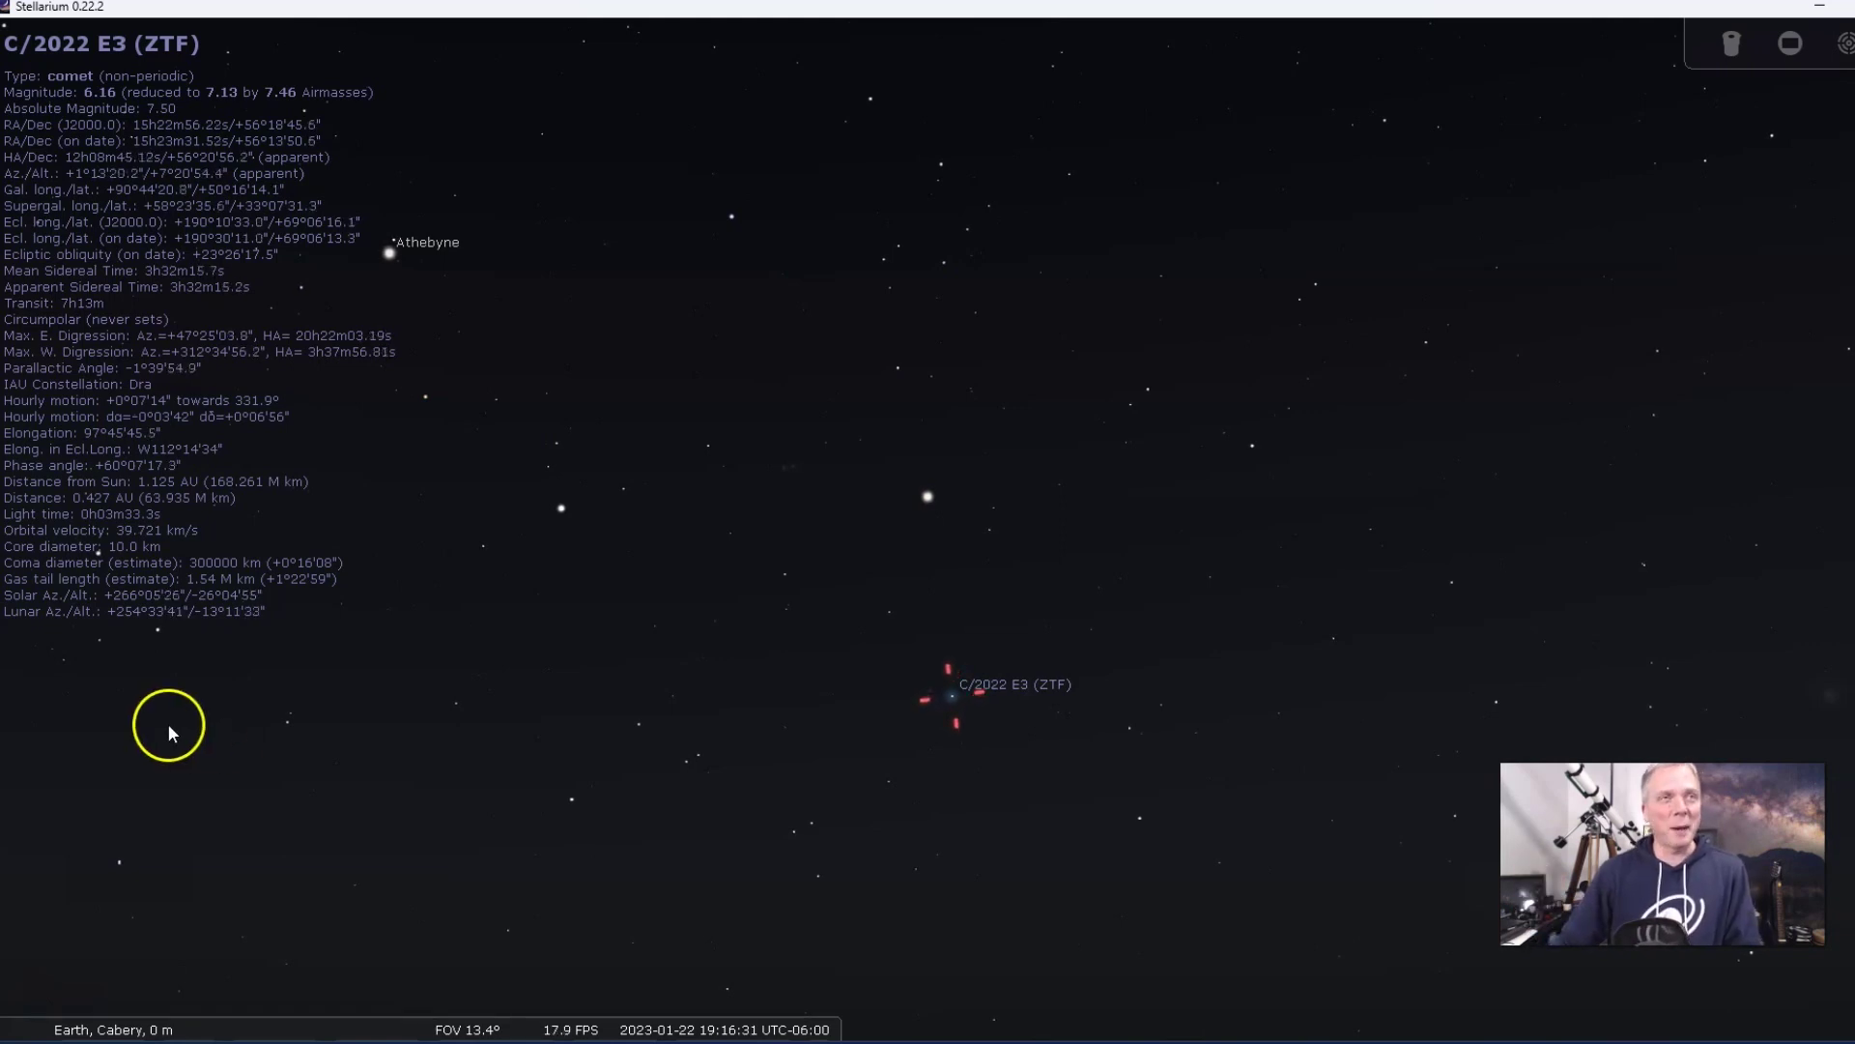
pyautogui.click(27, 626)
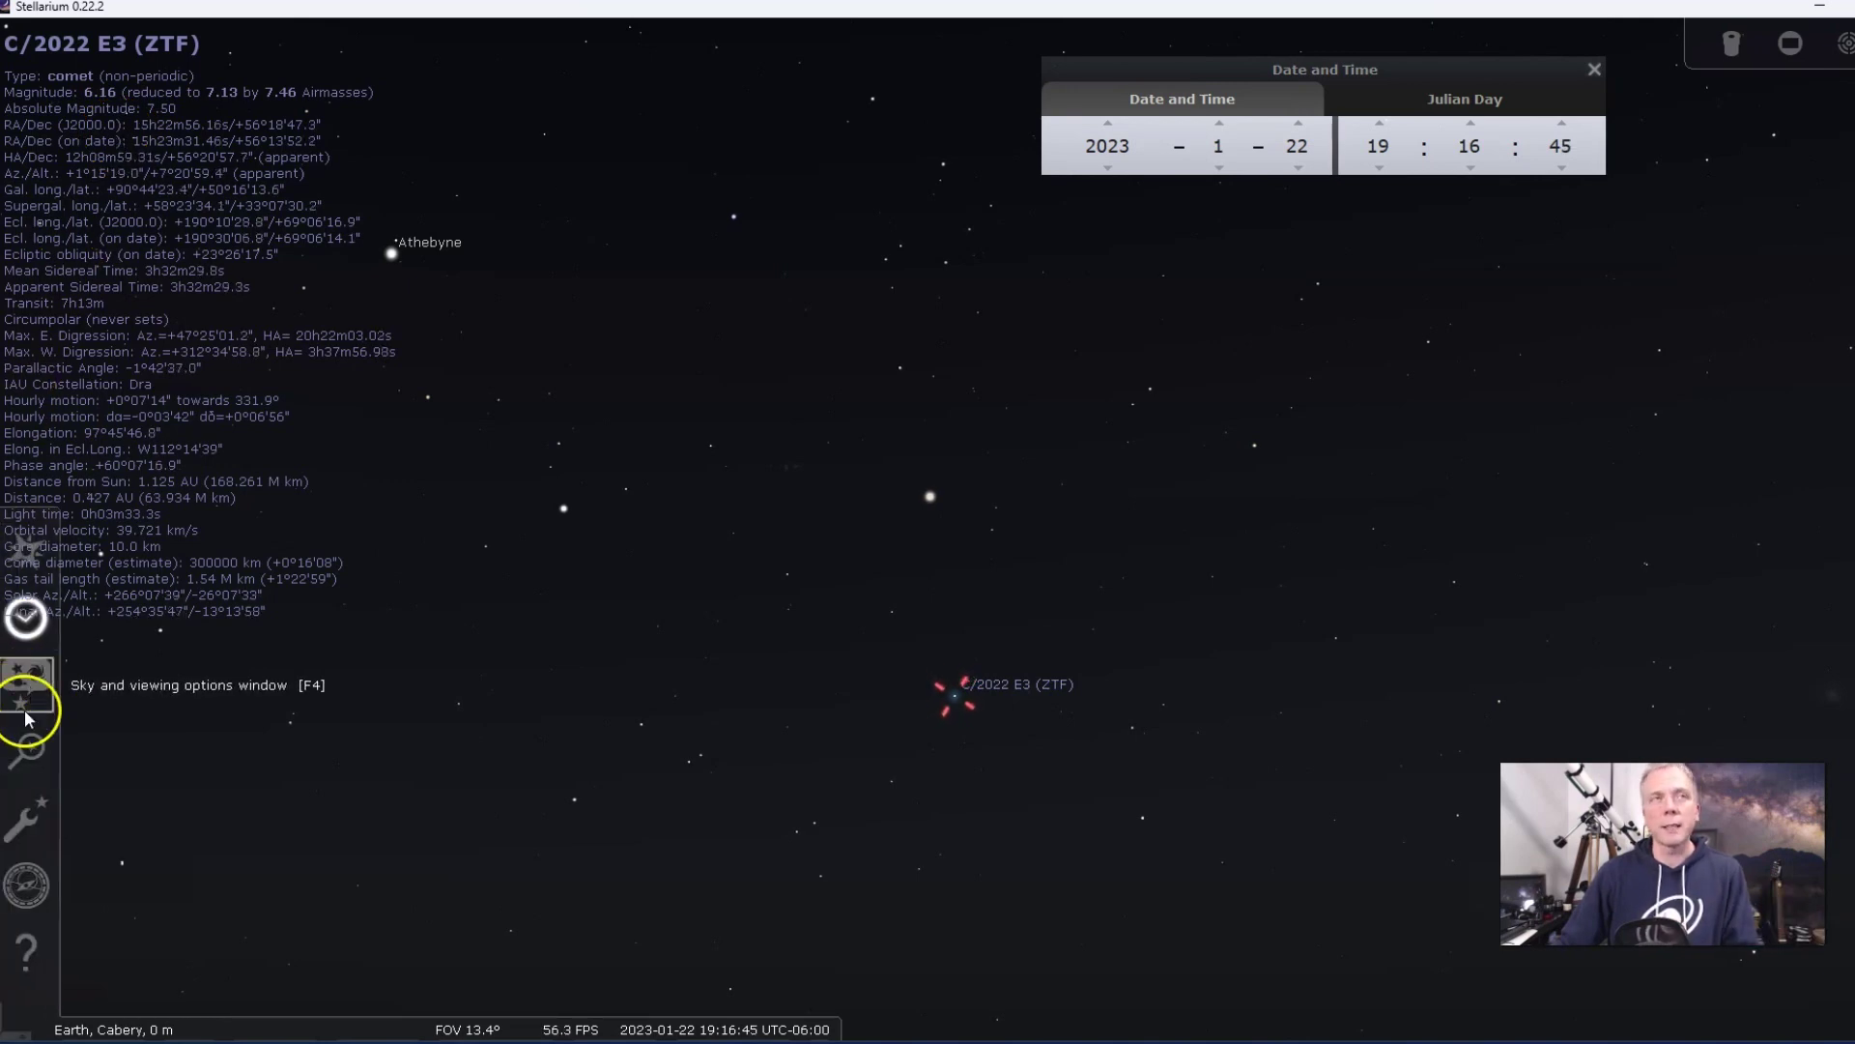
# - Set the object information display to Short in Configuration's Information tab
pyautogui.click(17, 831)
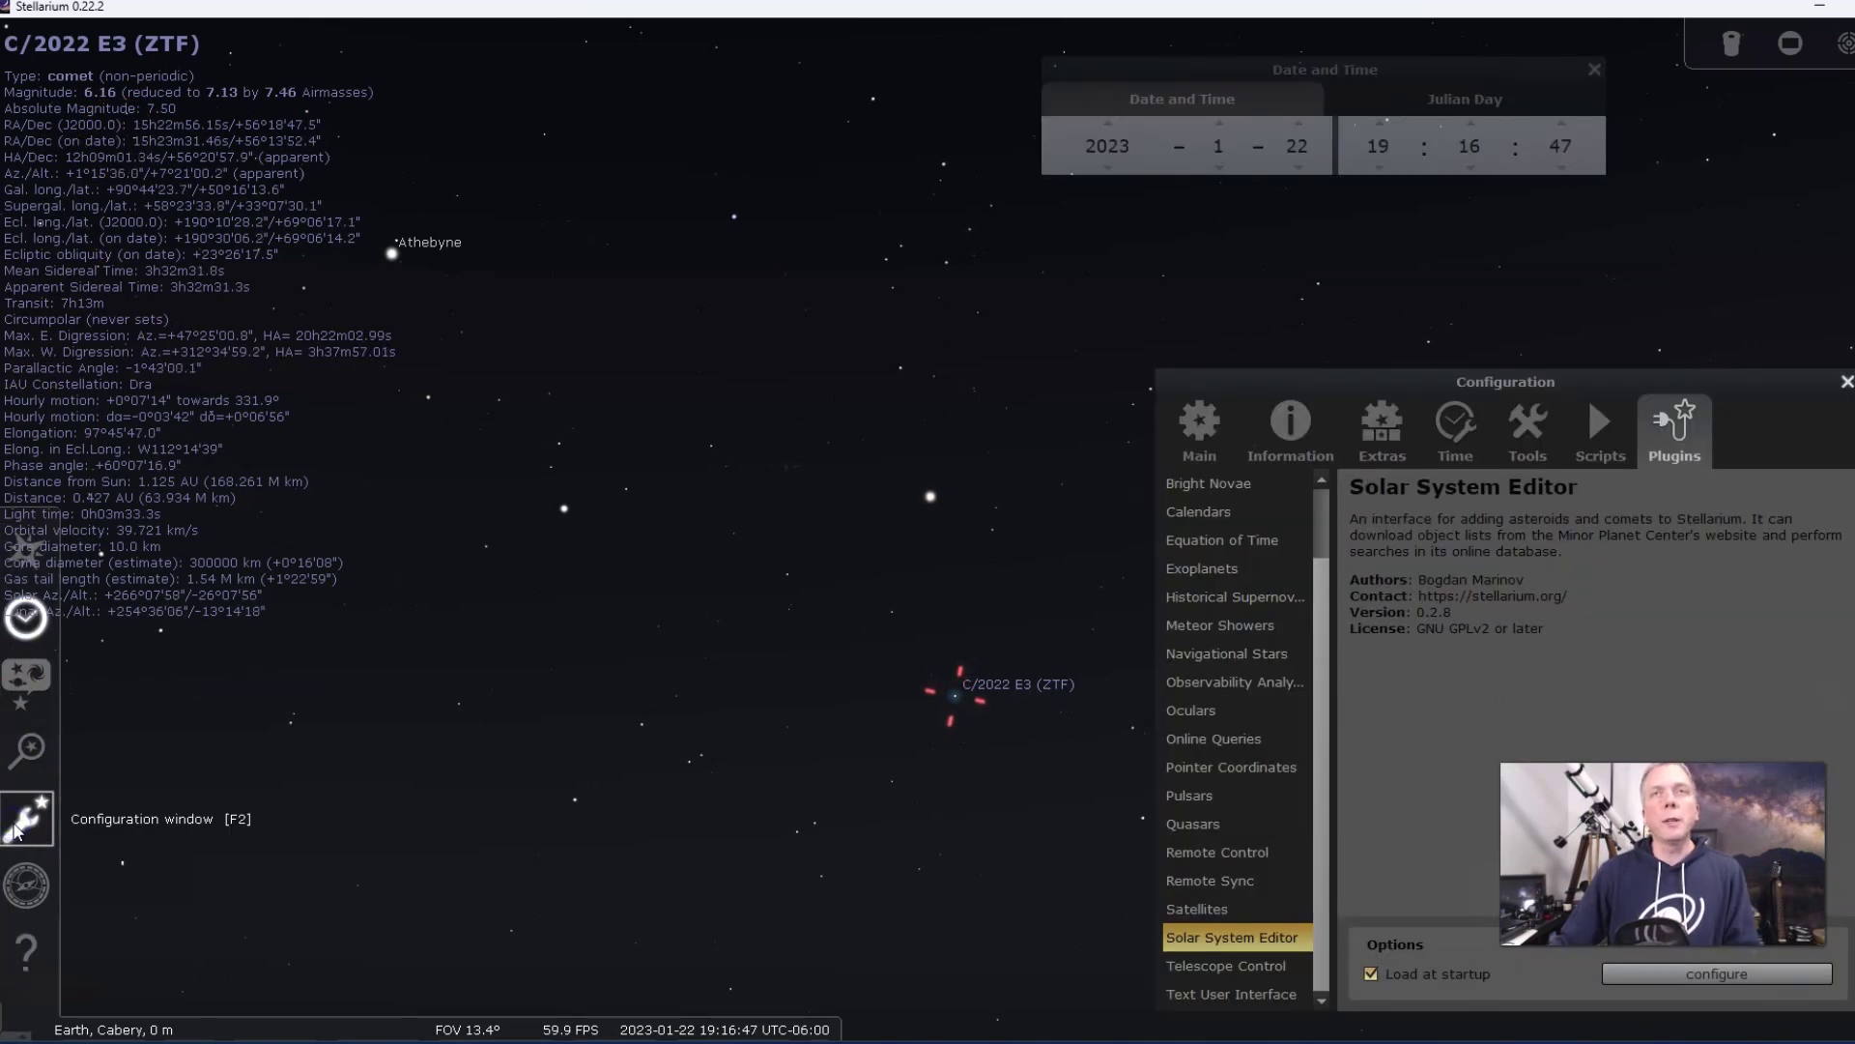
pyautogui.click(1287, 437)
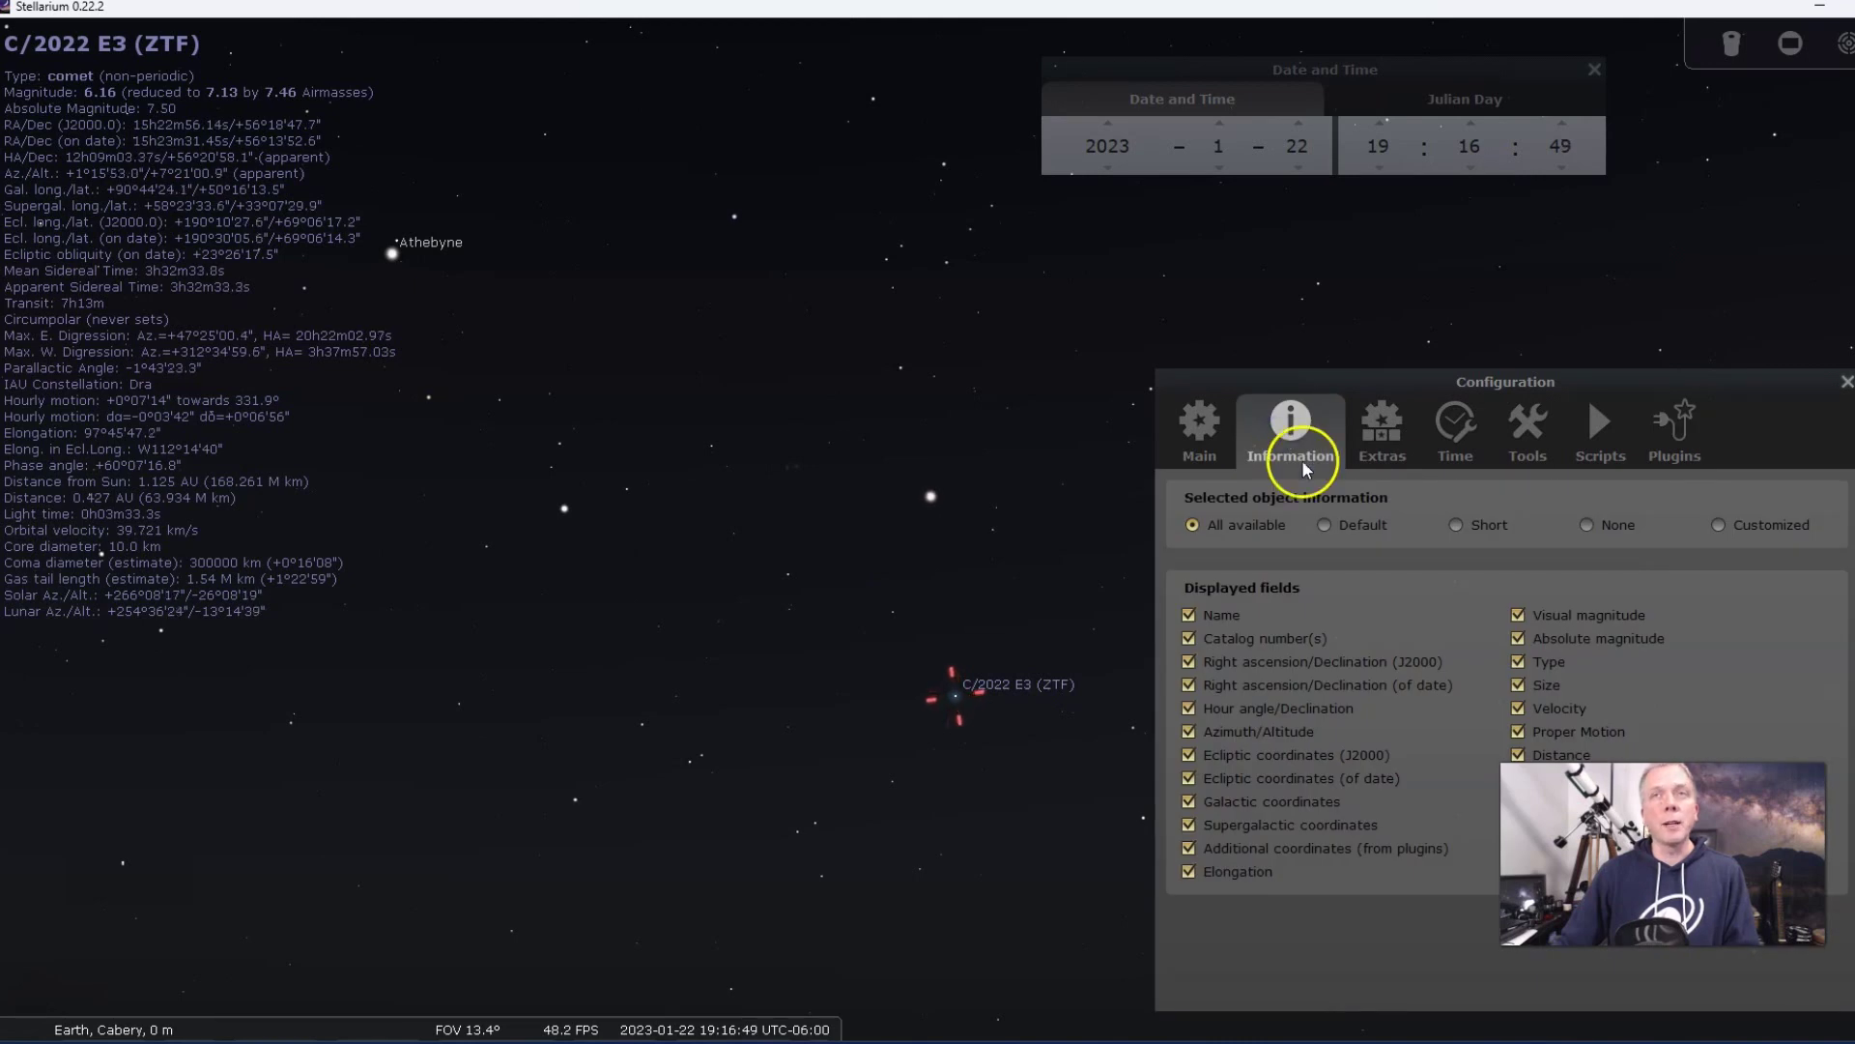
pyautogui.click(1456, 526)
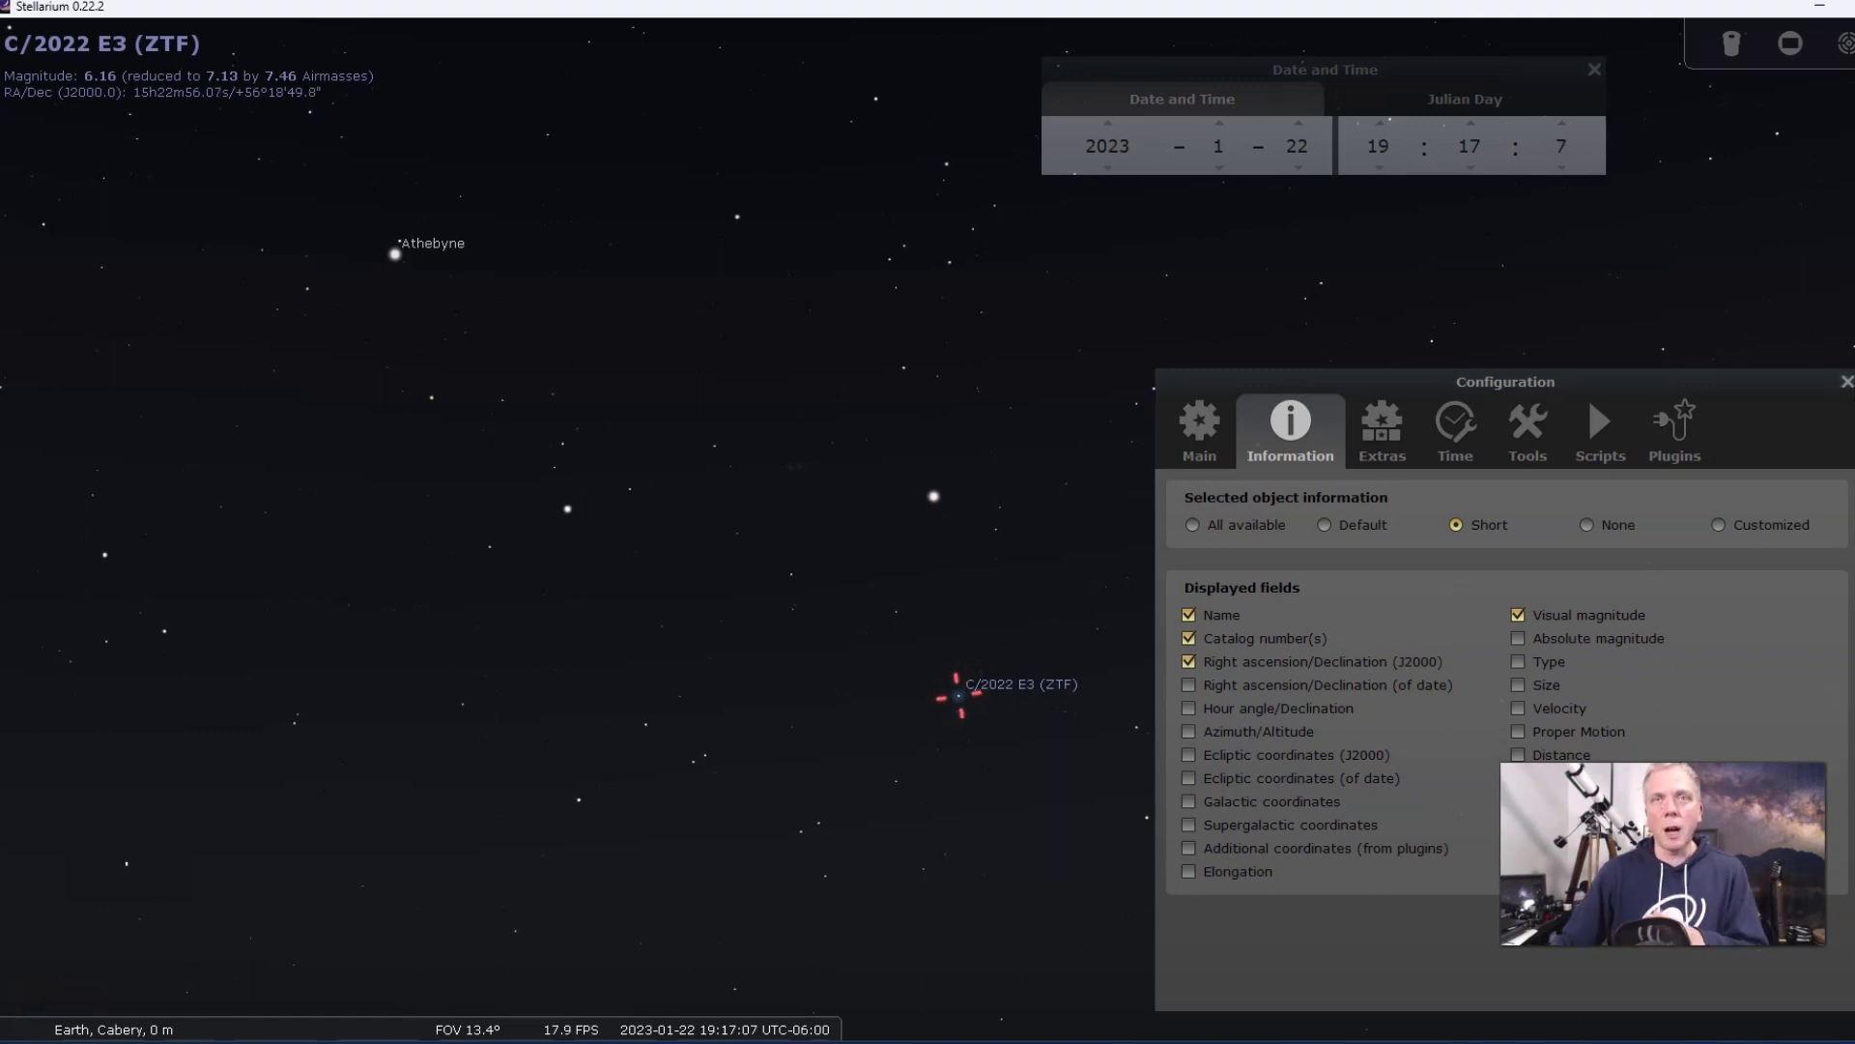
# - Zoom out and raise the star labels slider in the View window so more stars get named
pyautogui.click(1847, 383)
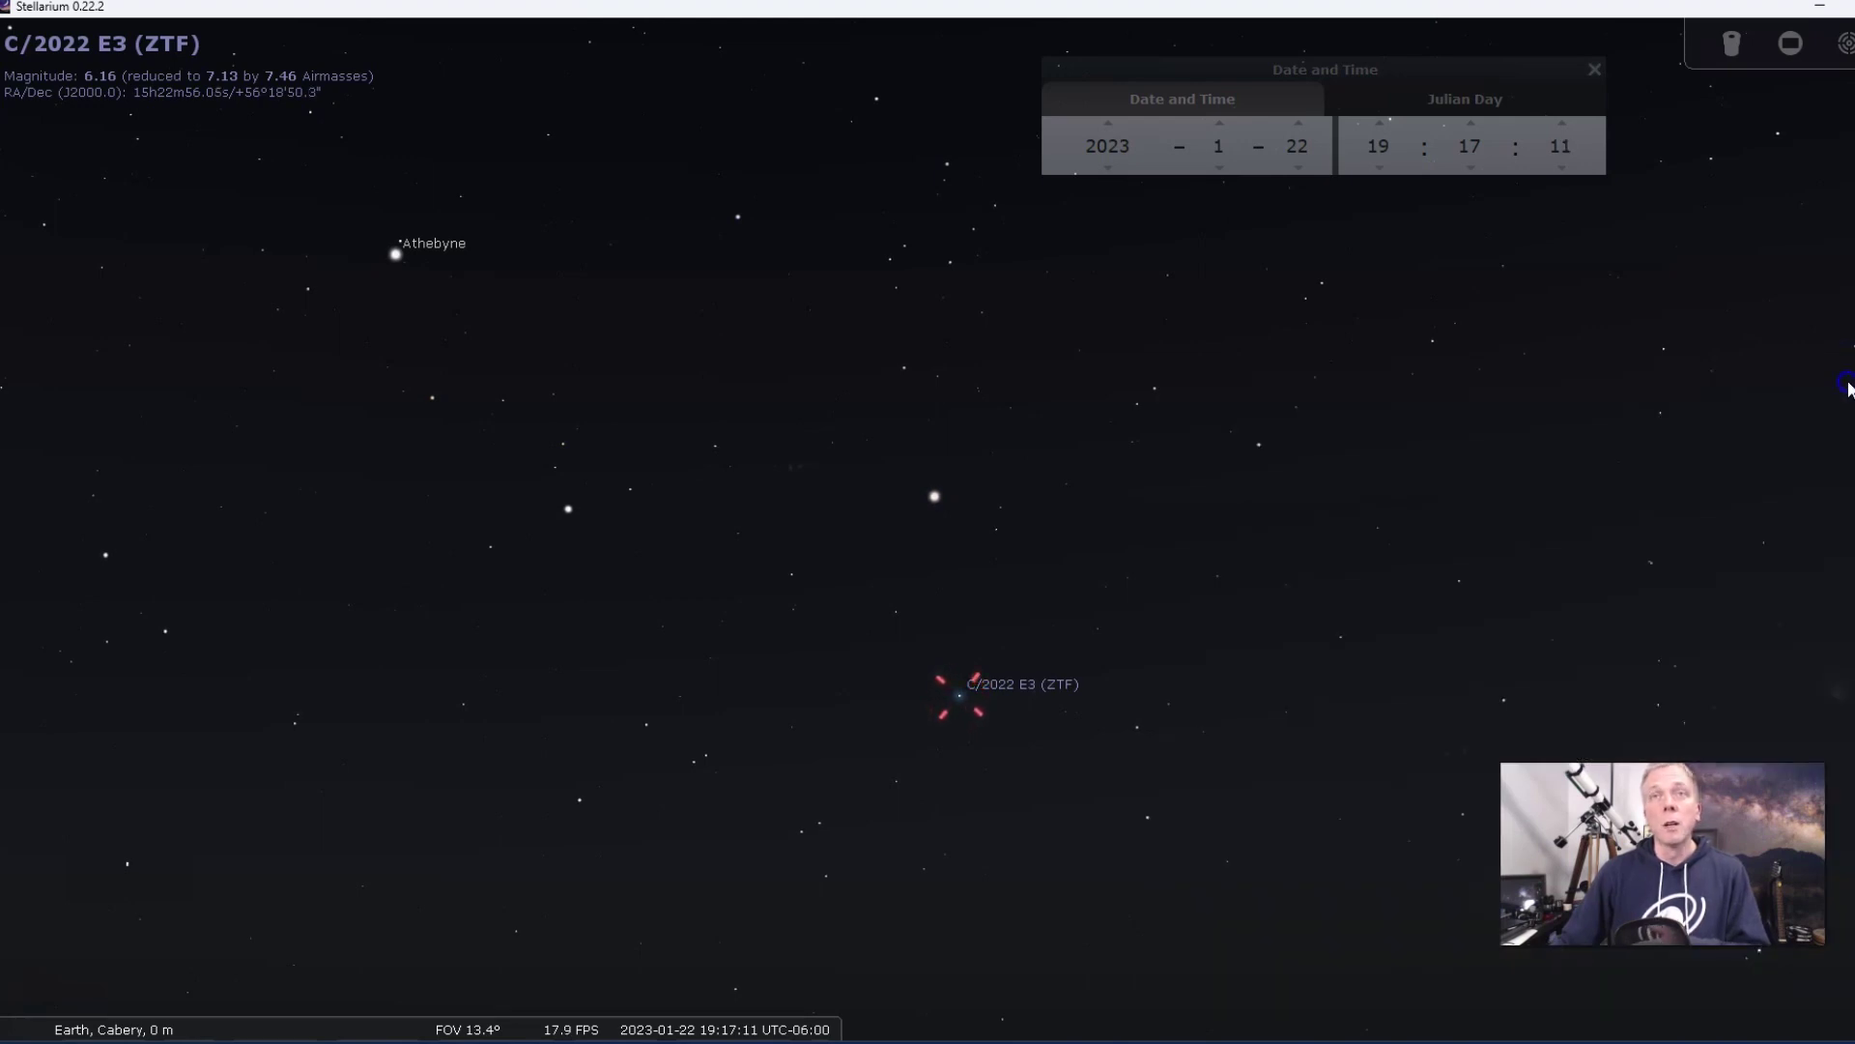
pyautogui.scroll(-3, 1028, 646)
pyautogui.moveTo(99, 770)
pyautogui.click(19, 684)
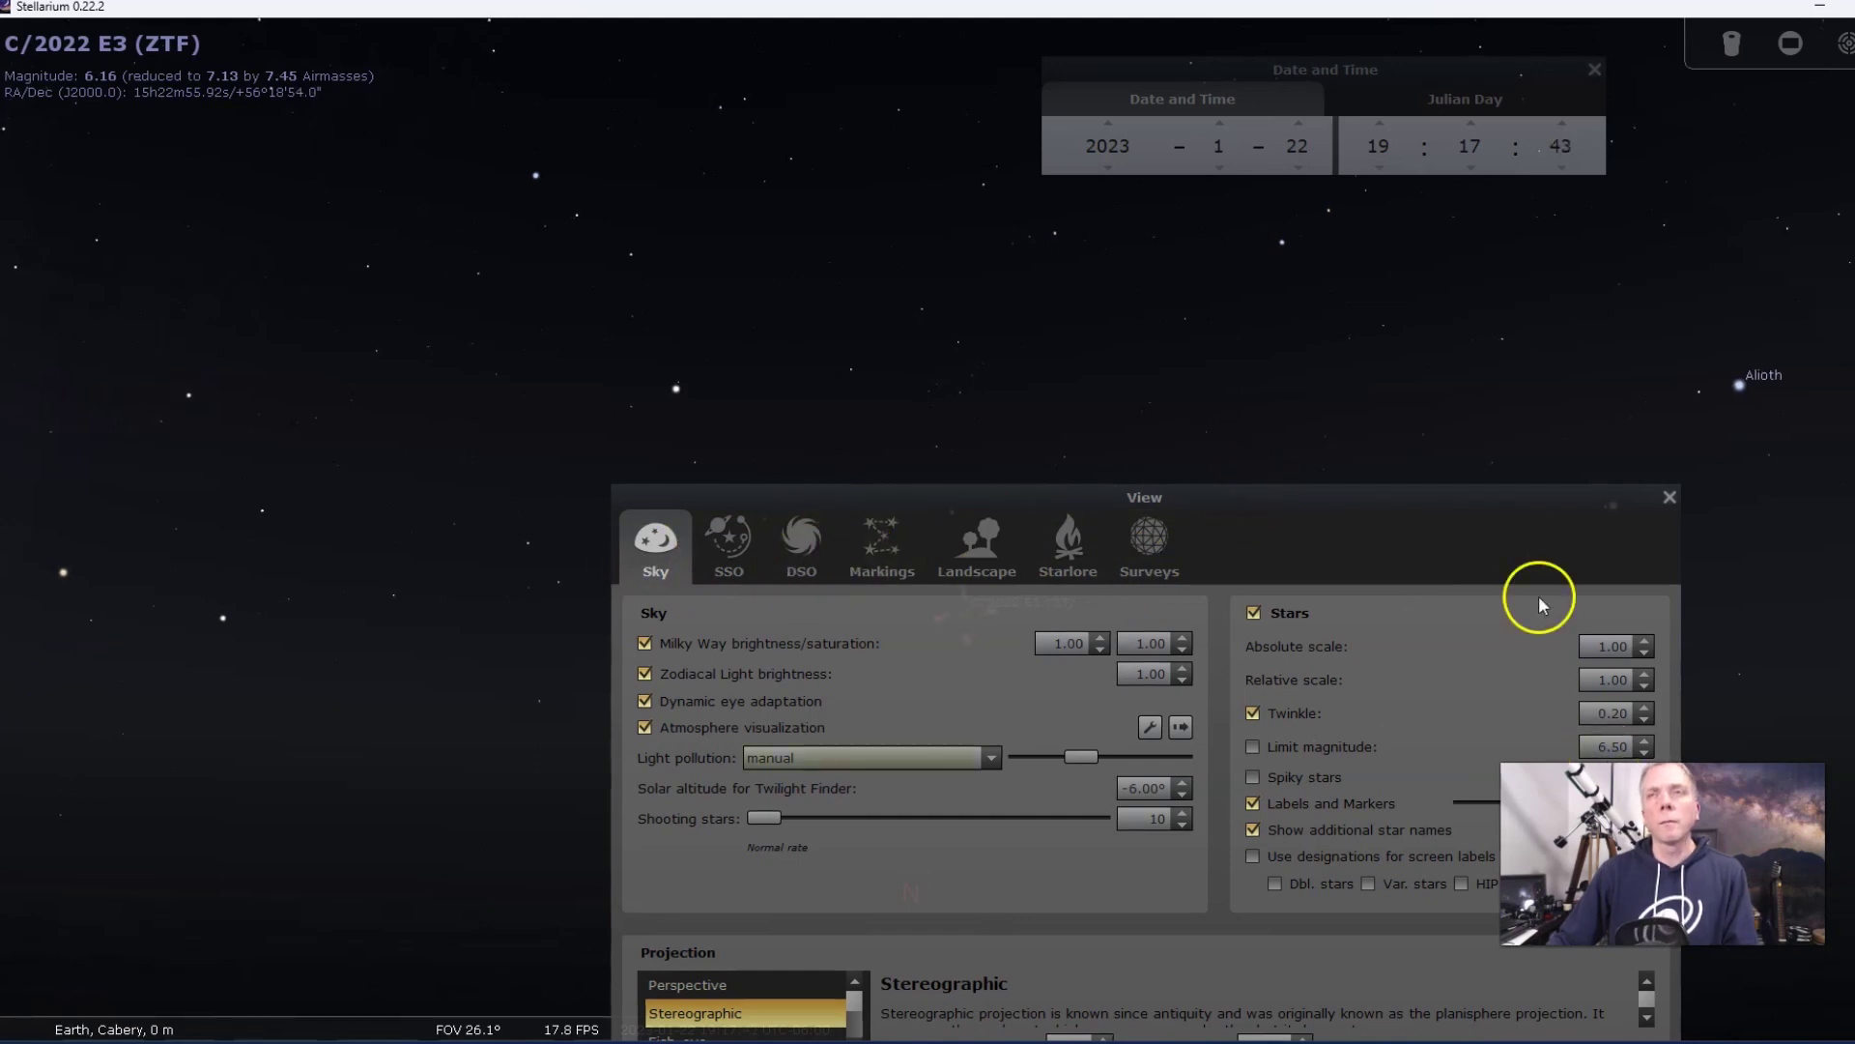
pyautogui.moveTo(1360, 495); pyautogui.dragTo(1358, 317)
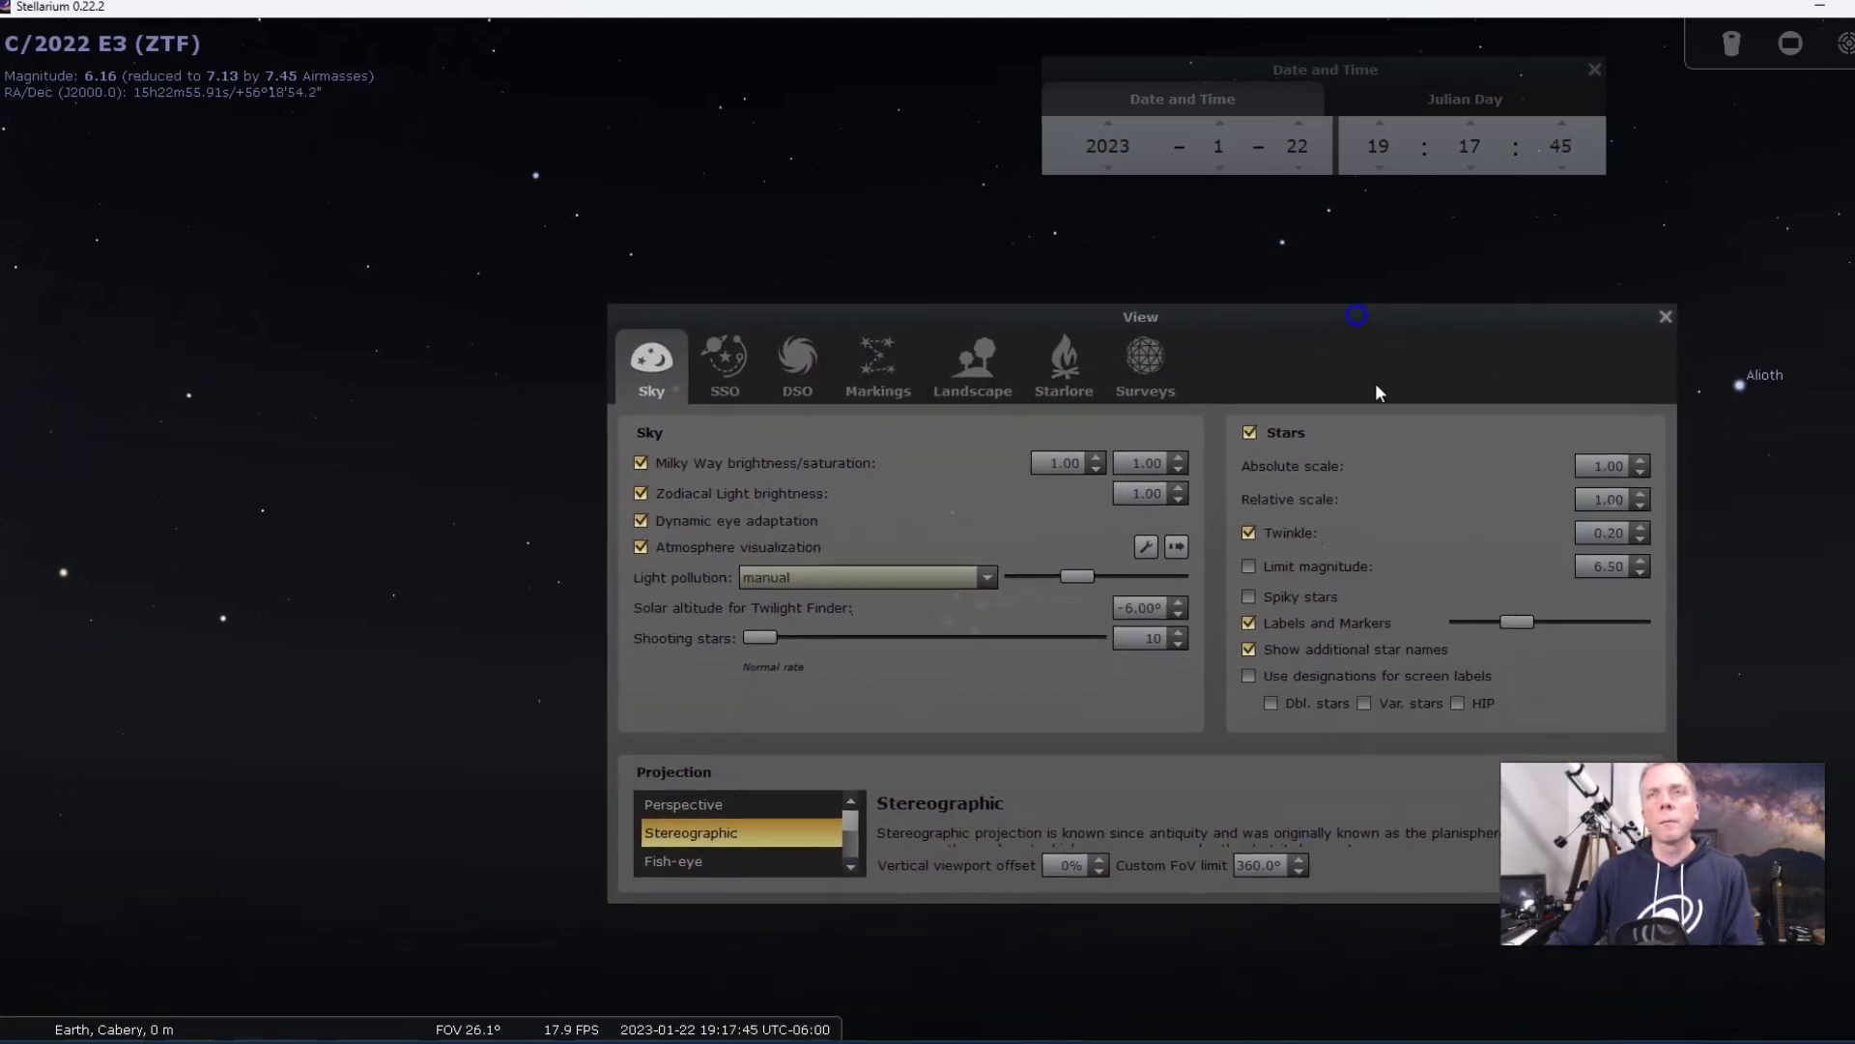
pyautogui.moveTo(1513, 624); pyautogui.dragTo(1528, 617)
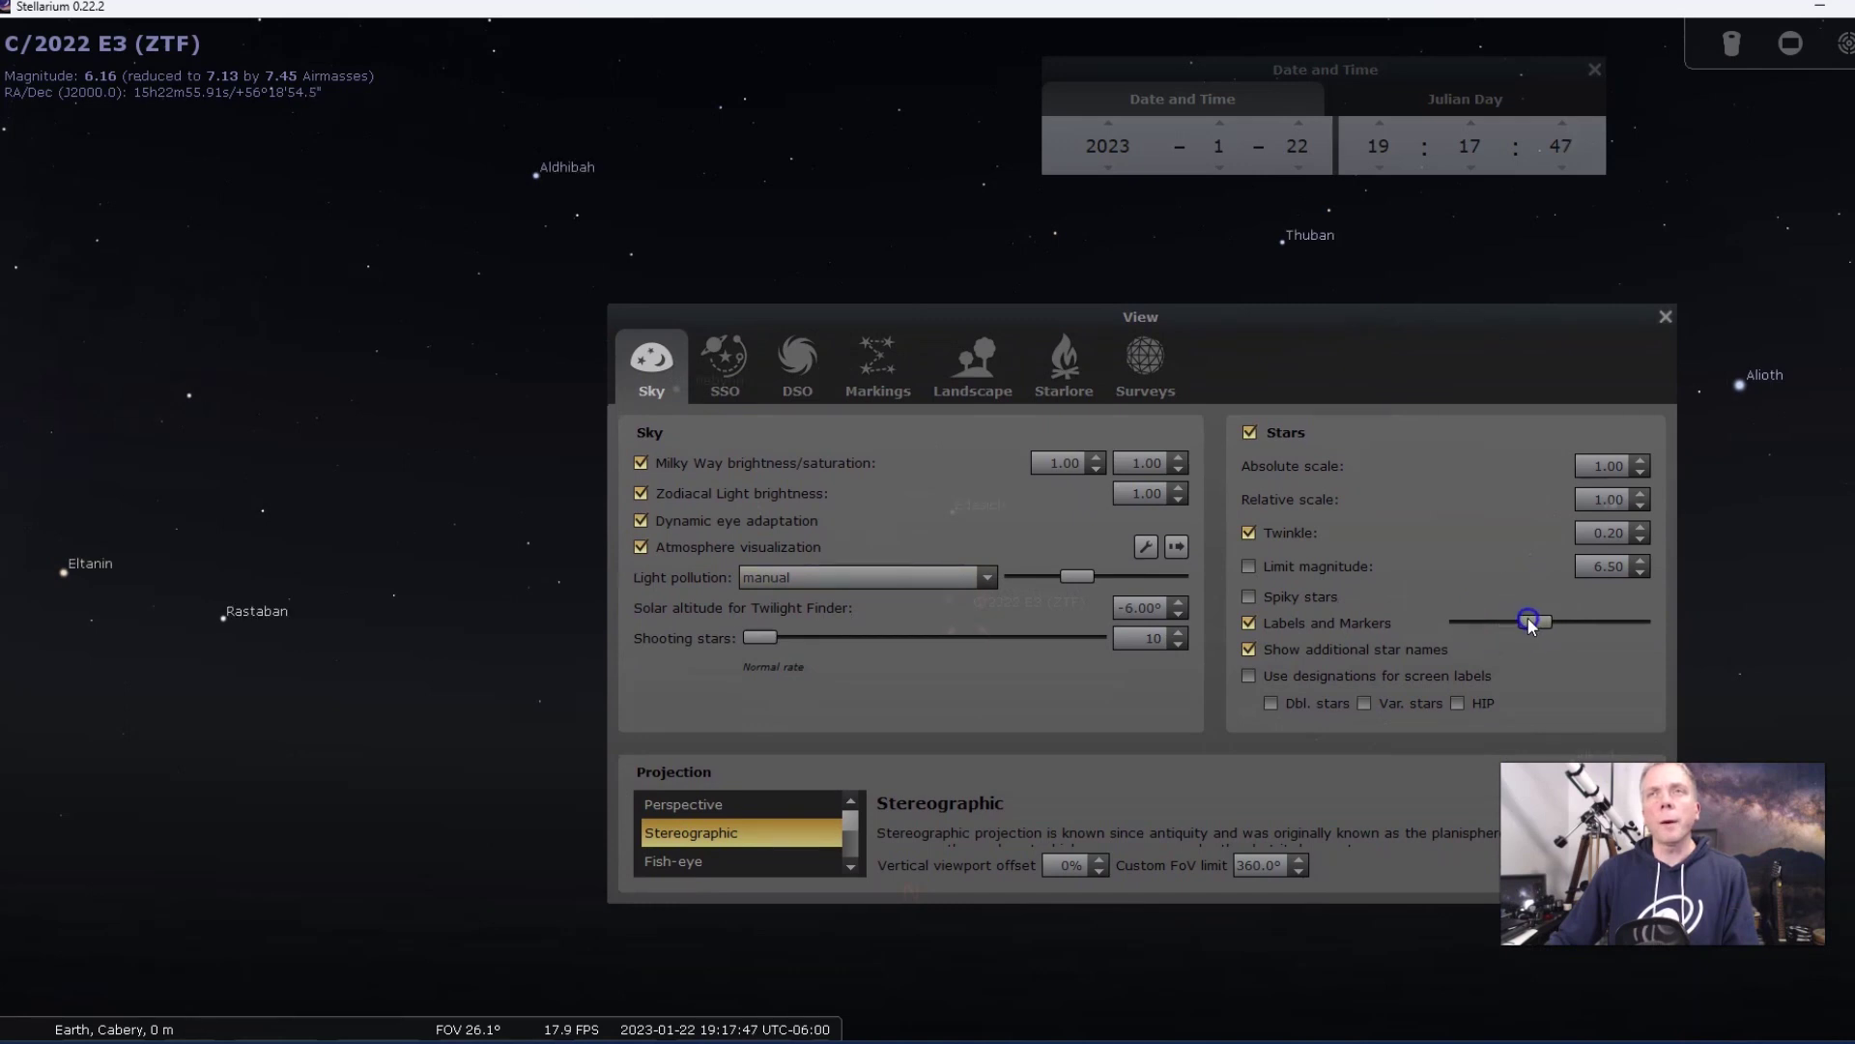
pyautogui.click(1666, 316)
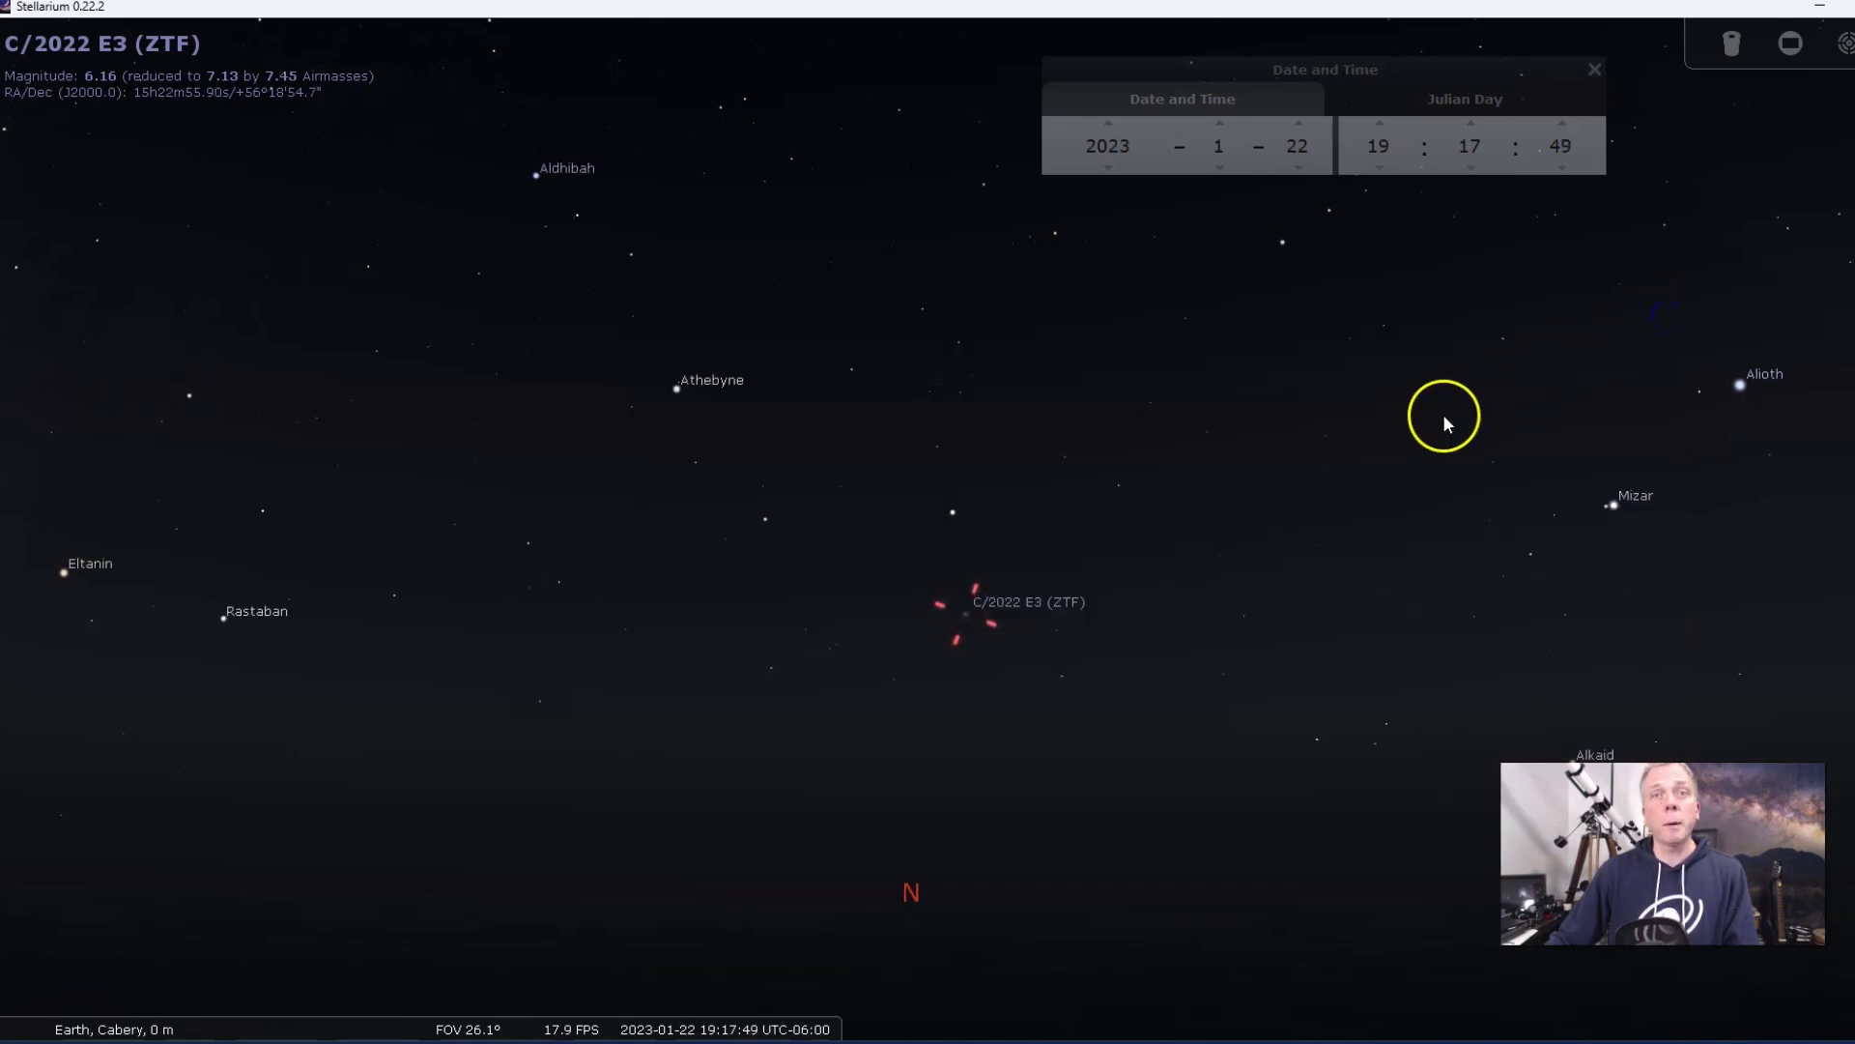
pyautogui.scroll(3, 913, 529)
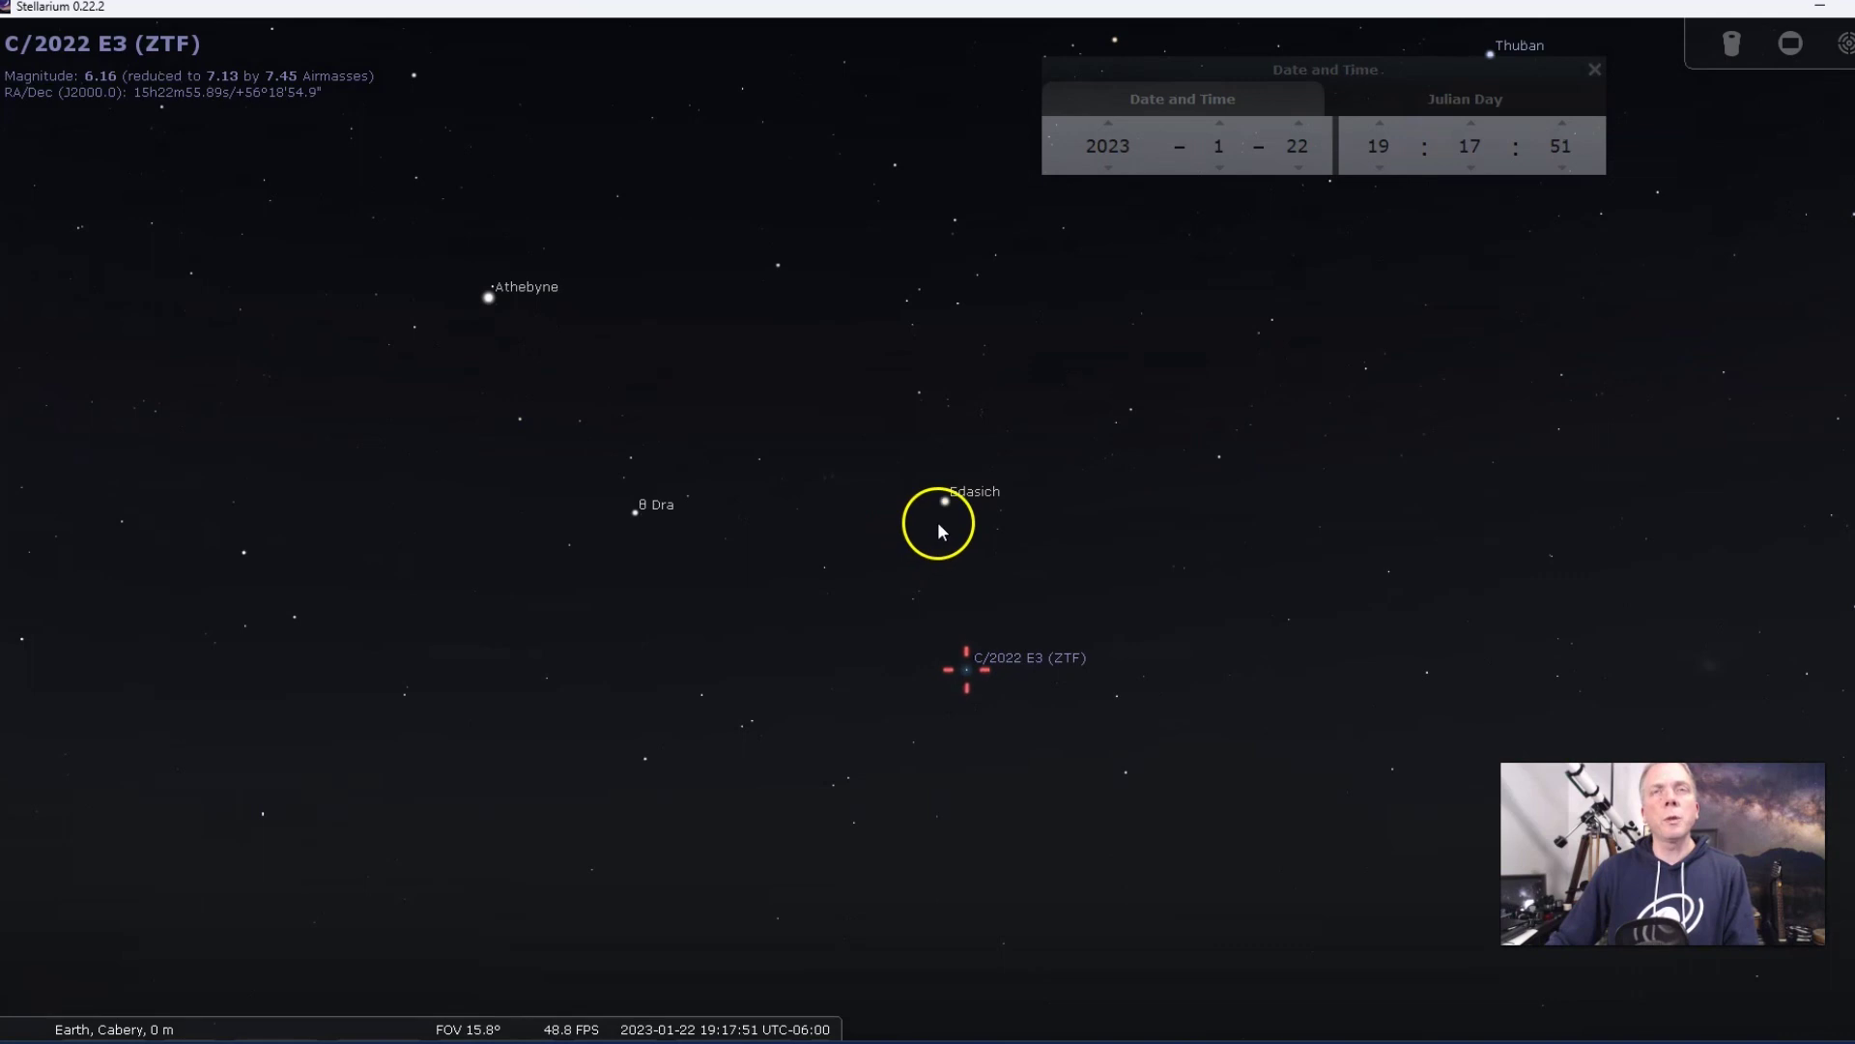
# - Check Edasich, the comet, Athebyne and Pherkad, zooming out to 60° with Kochab and Polaris in view
pyautogui.click(945, 499)
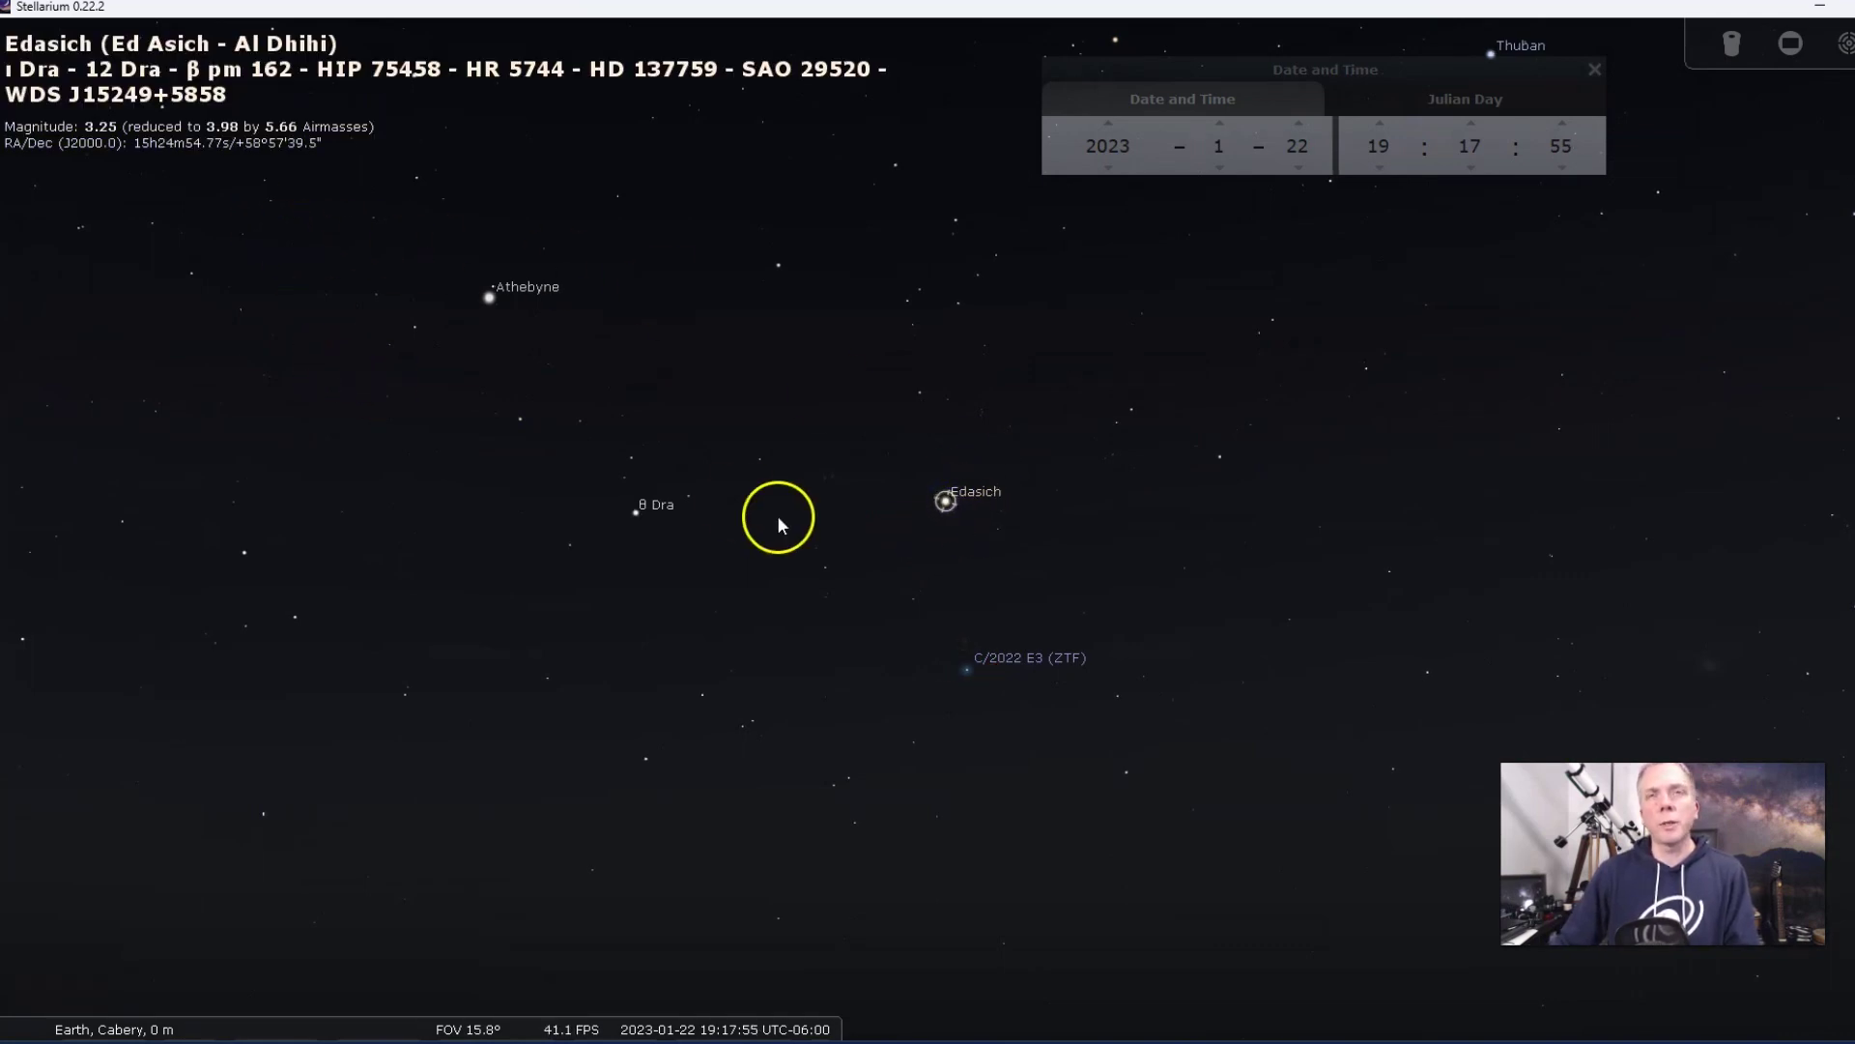
pyautogui.click(970, 671)
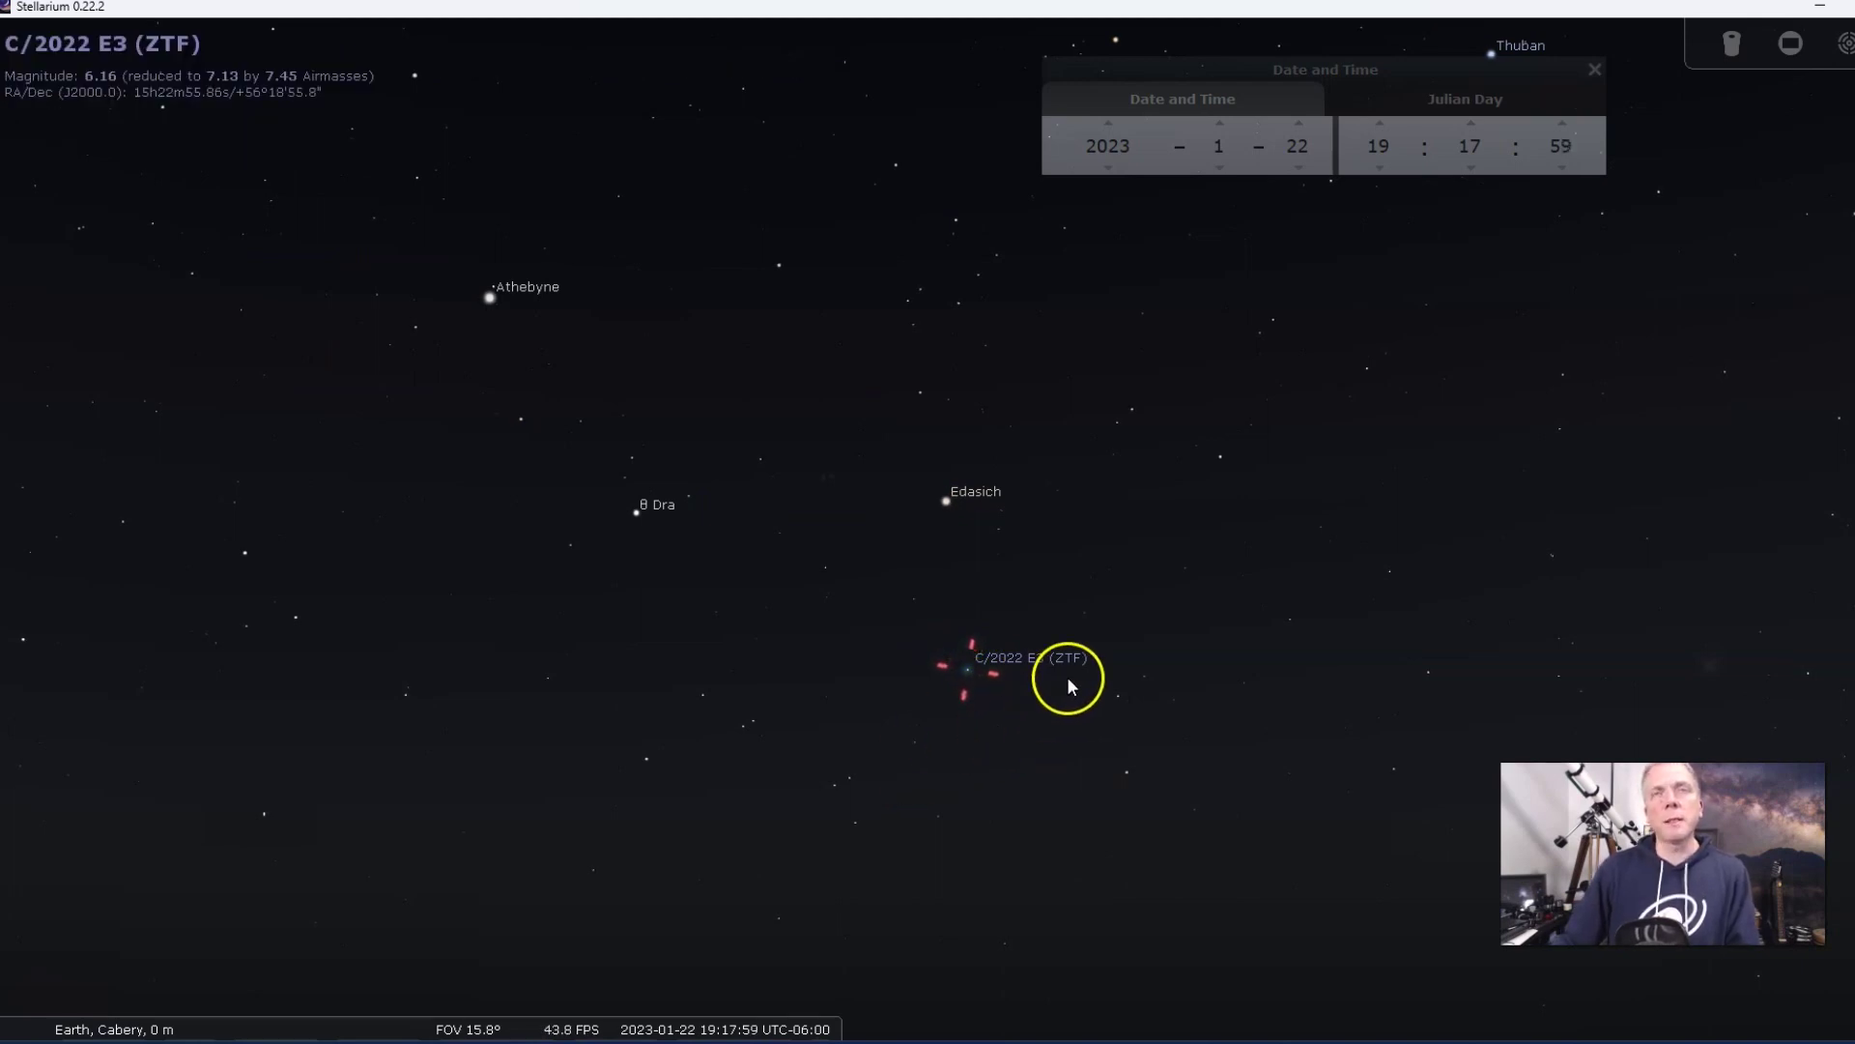
pyautogui.click(488, 300)
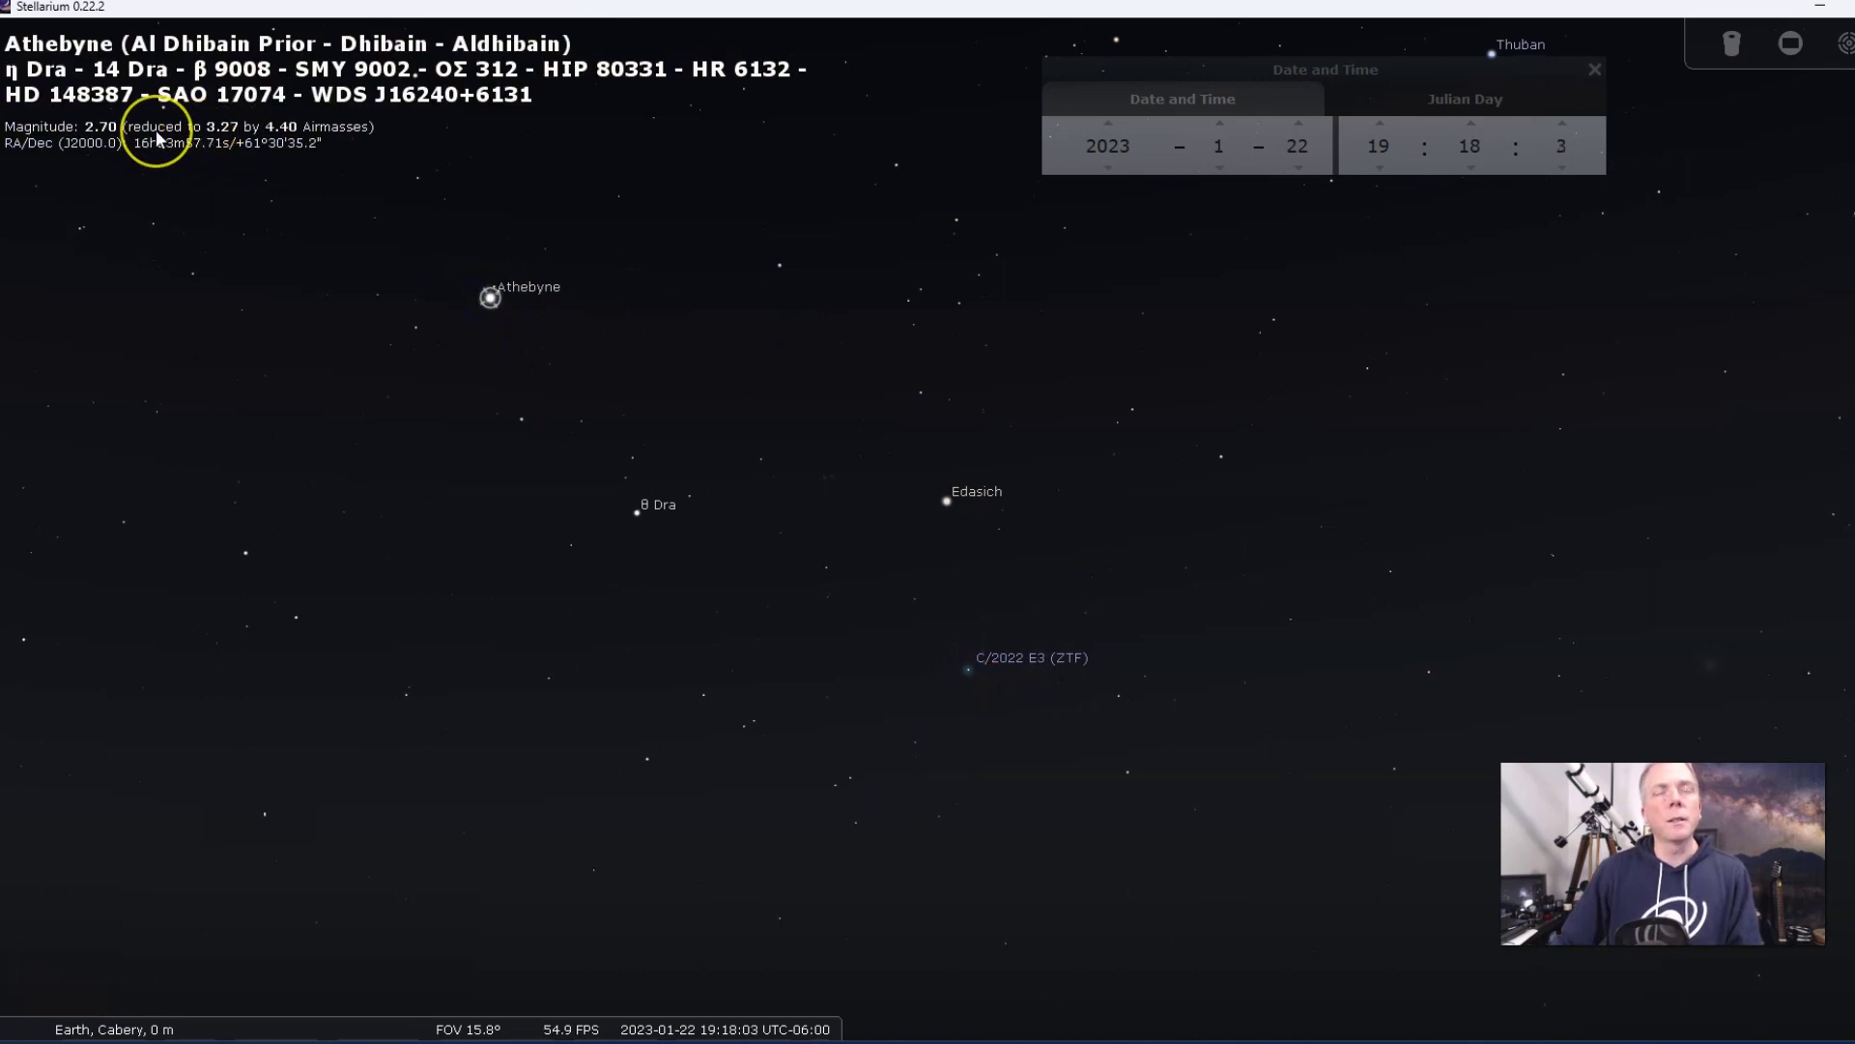
pyautogui.scroll(-3, 988, 415)
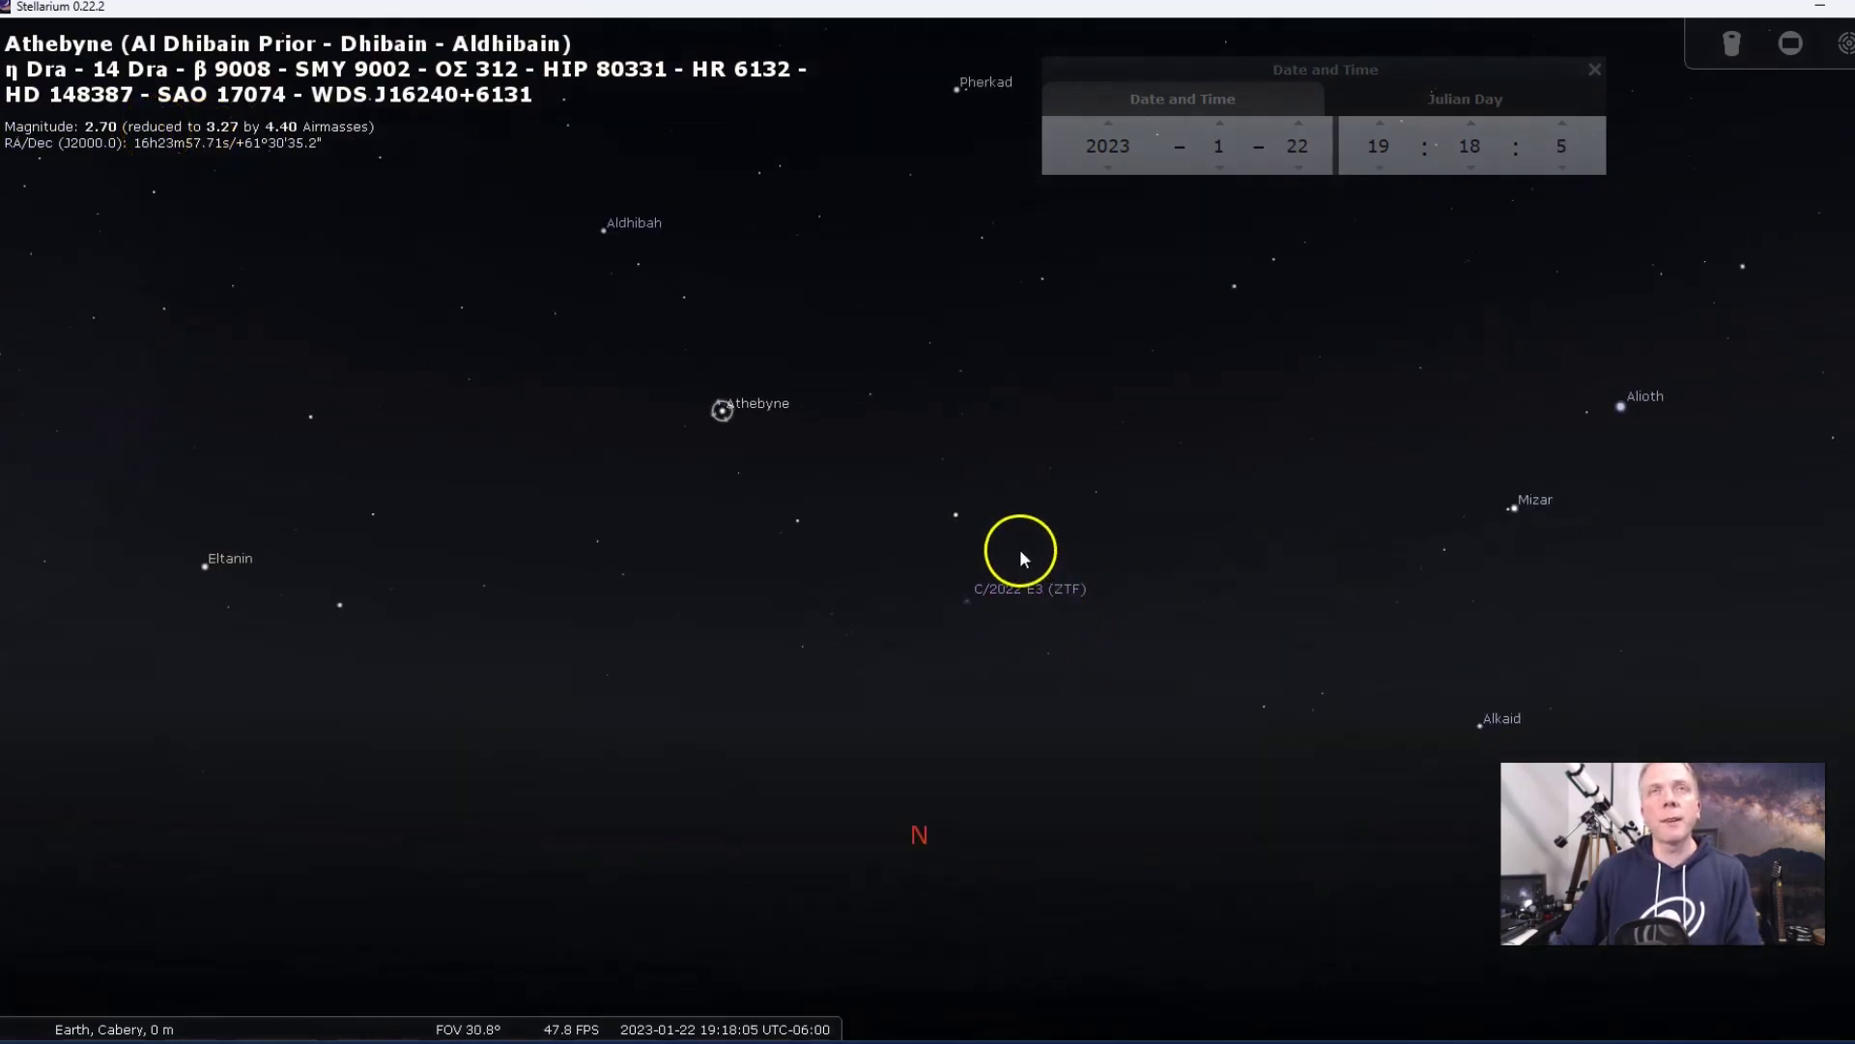
pyautogui.scroll(-2, 1061, 450)
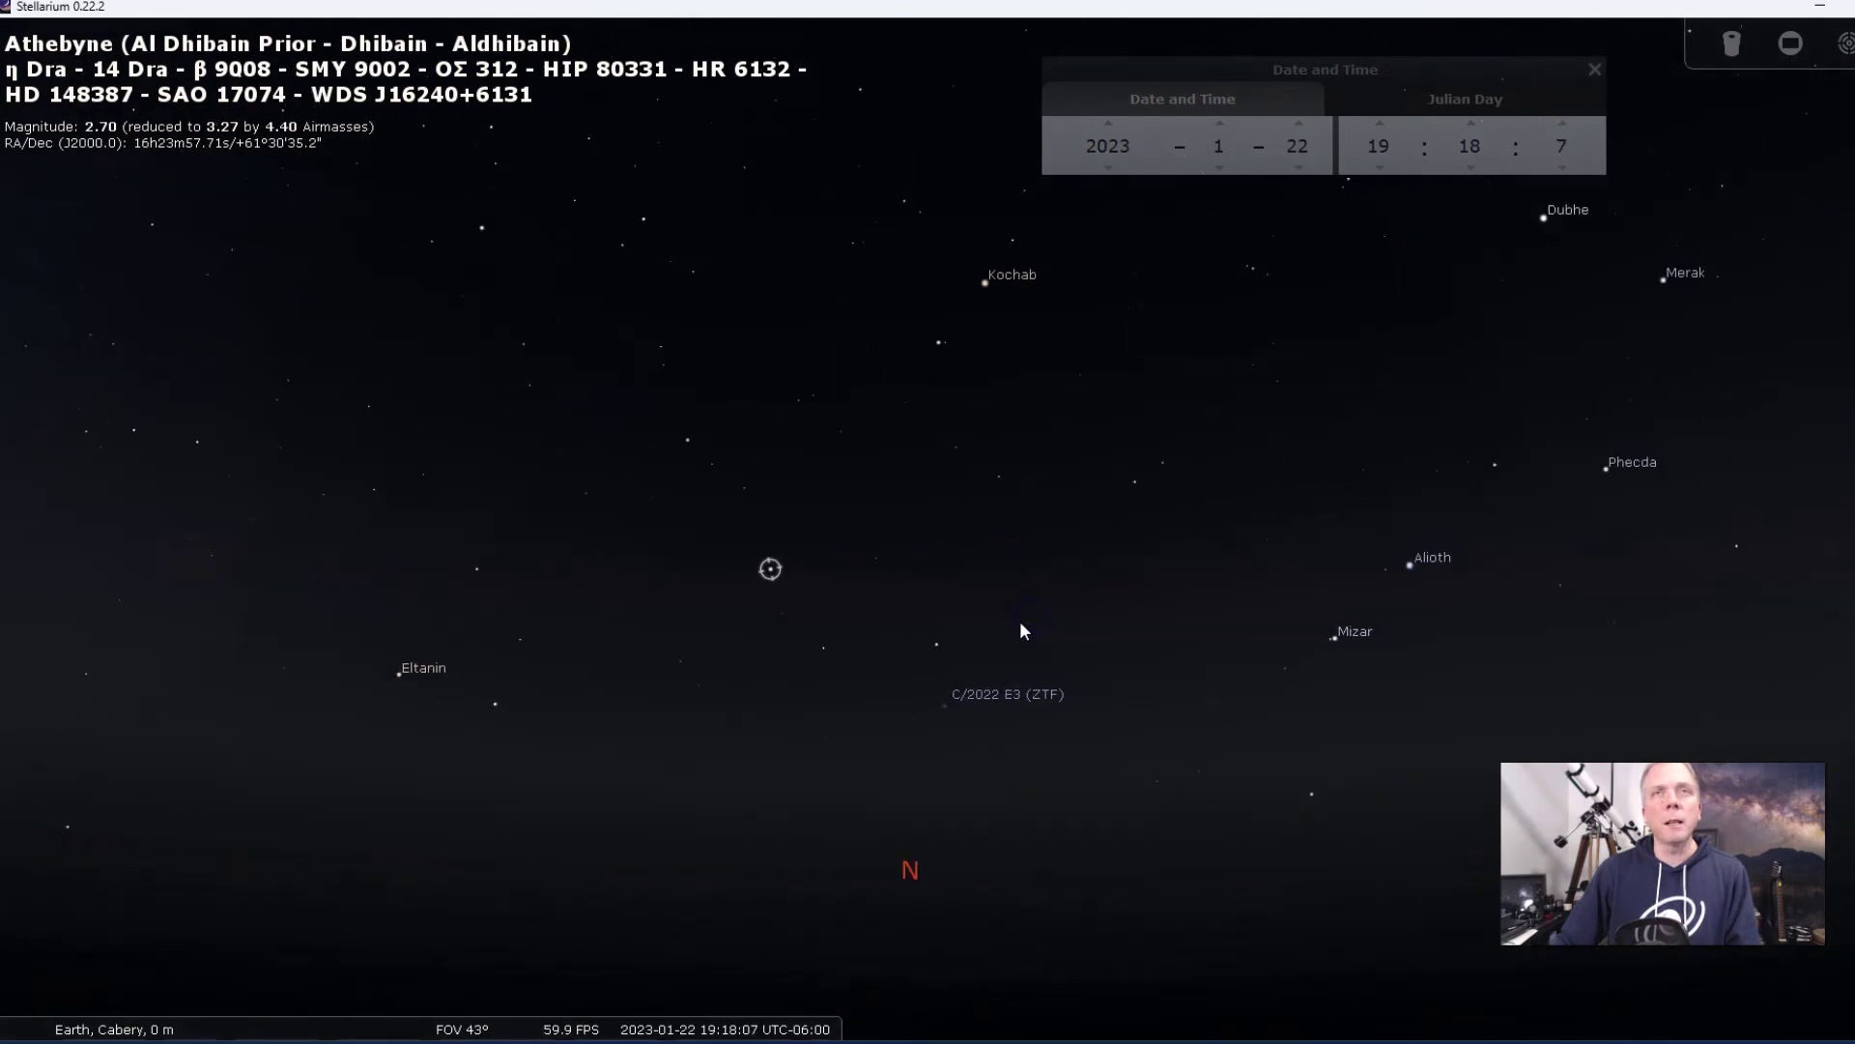
pyautogui.click(938, 344)
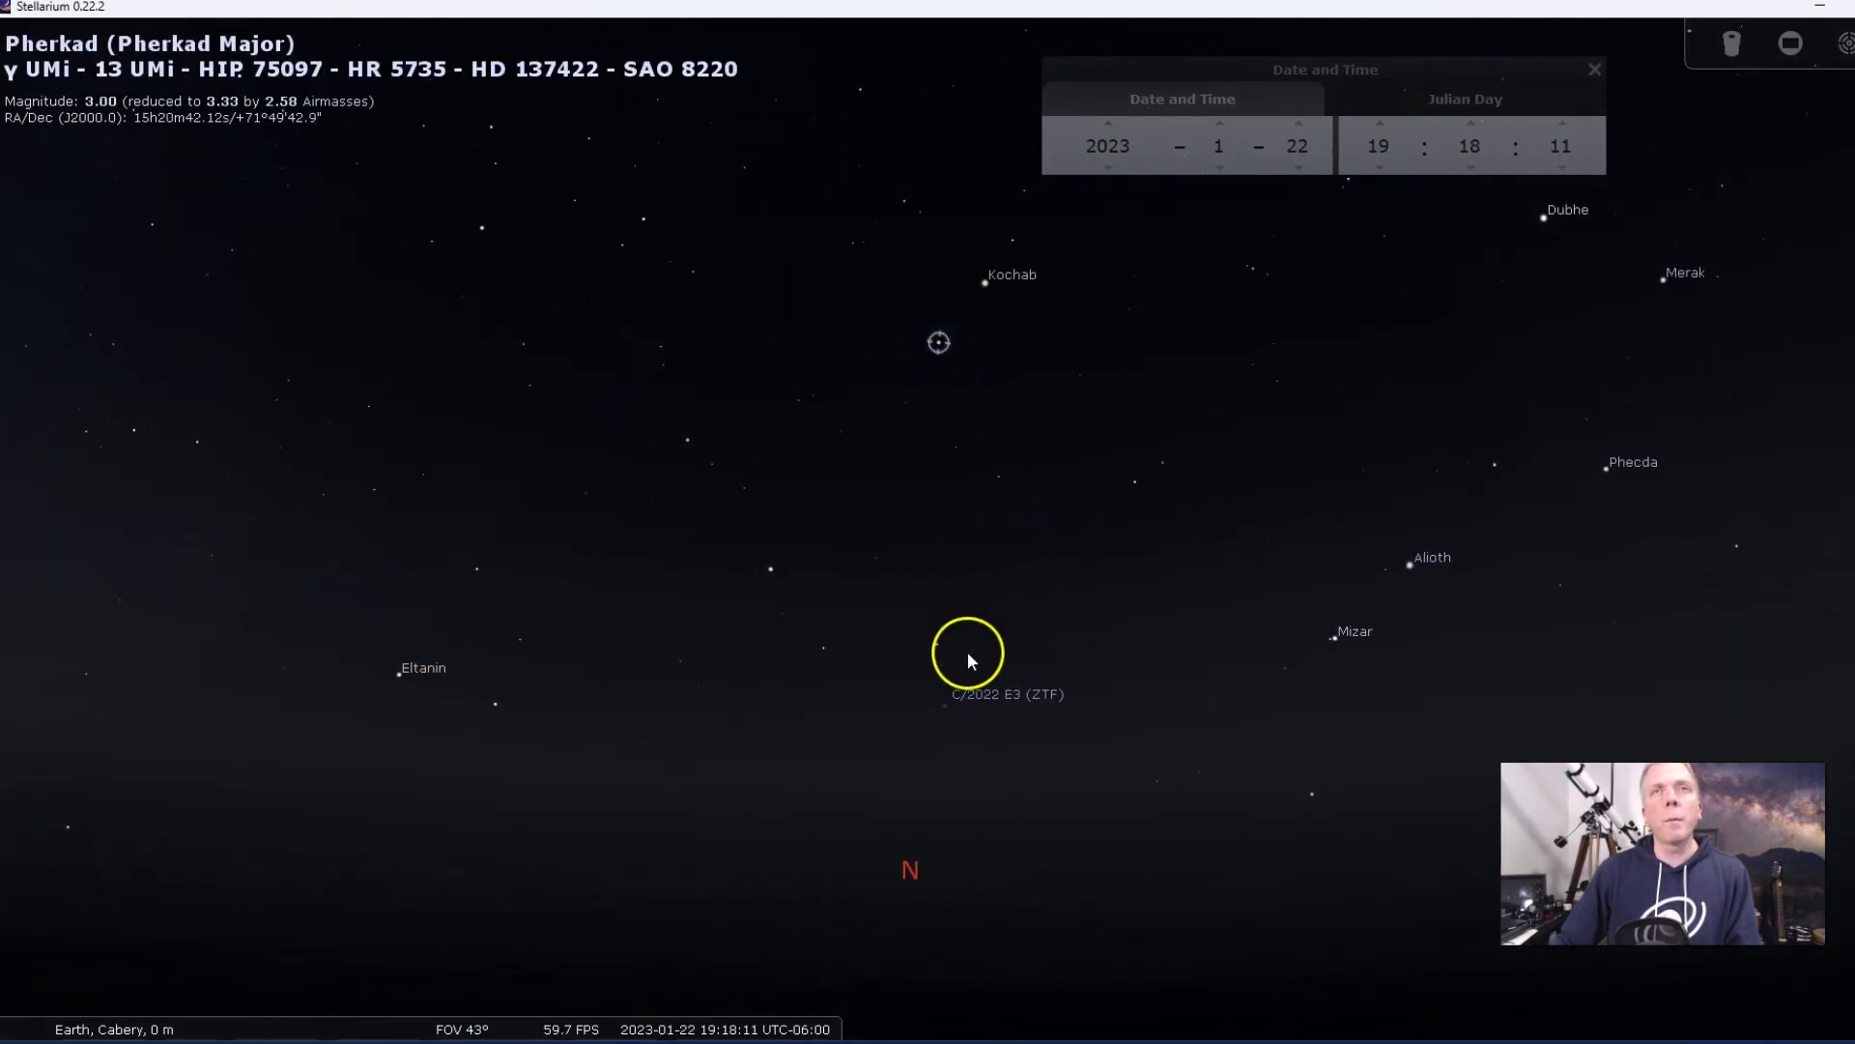
pyautogui.moveTo(953, 656); pyautogui.dragTo(998, 634)
pyautogui.scroll(-3, 969, 609)
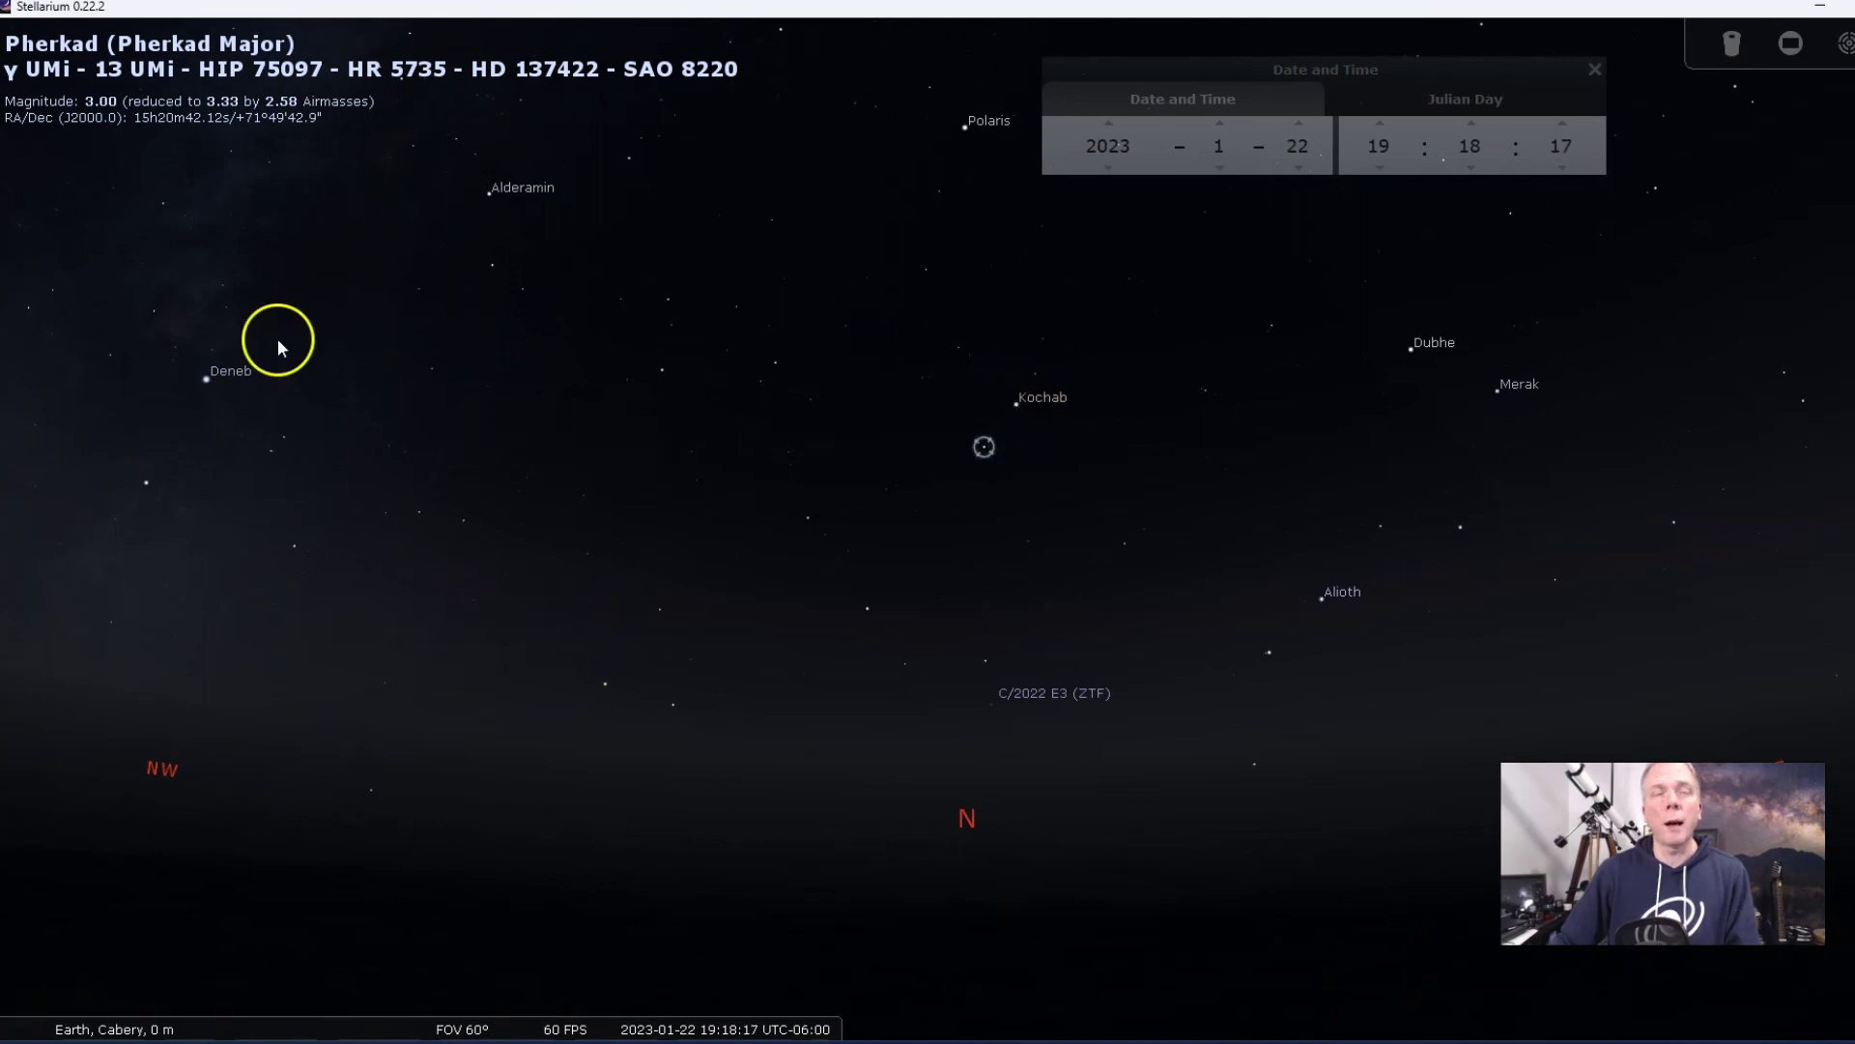
# - Set the date to 2023-01-26 using the day arrows
pyautogui.click(1299, 123)
pyautogui.click(1300, 123)
pyautogui.click(1299, 123)
pyautogui.click(1300, 122)
pyautogui.click(1300, 122)
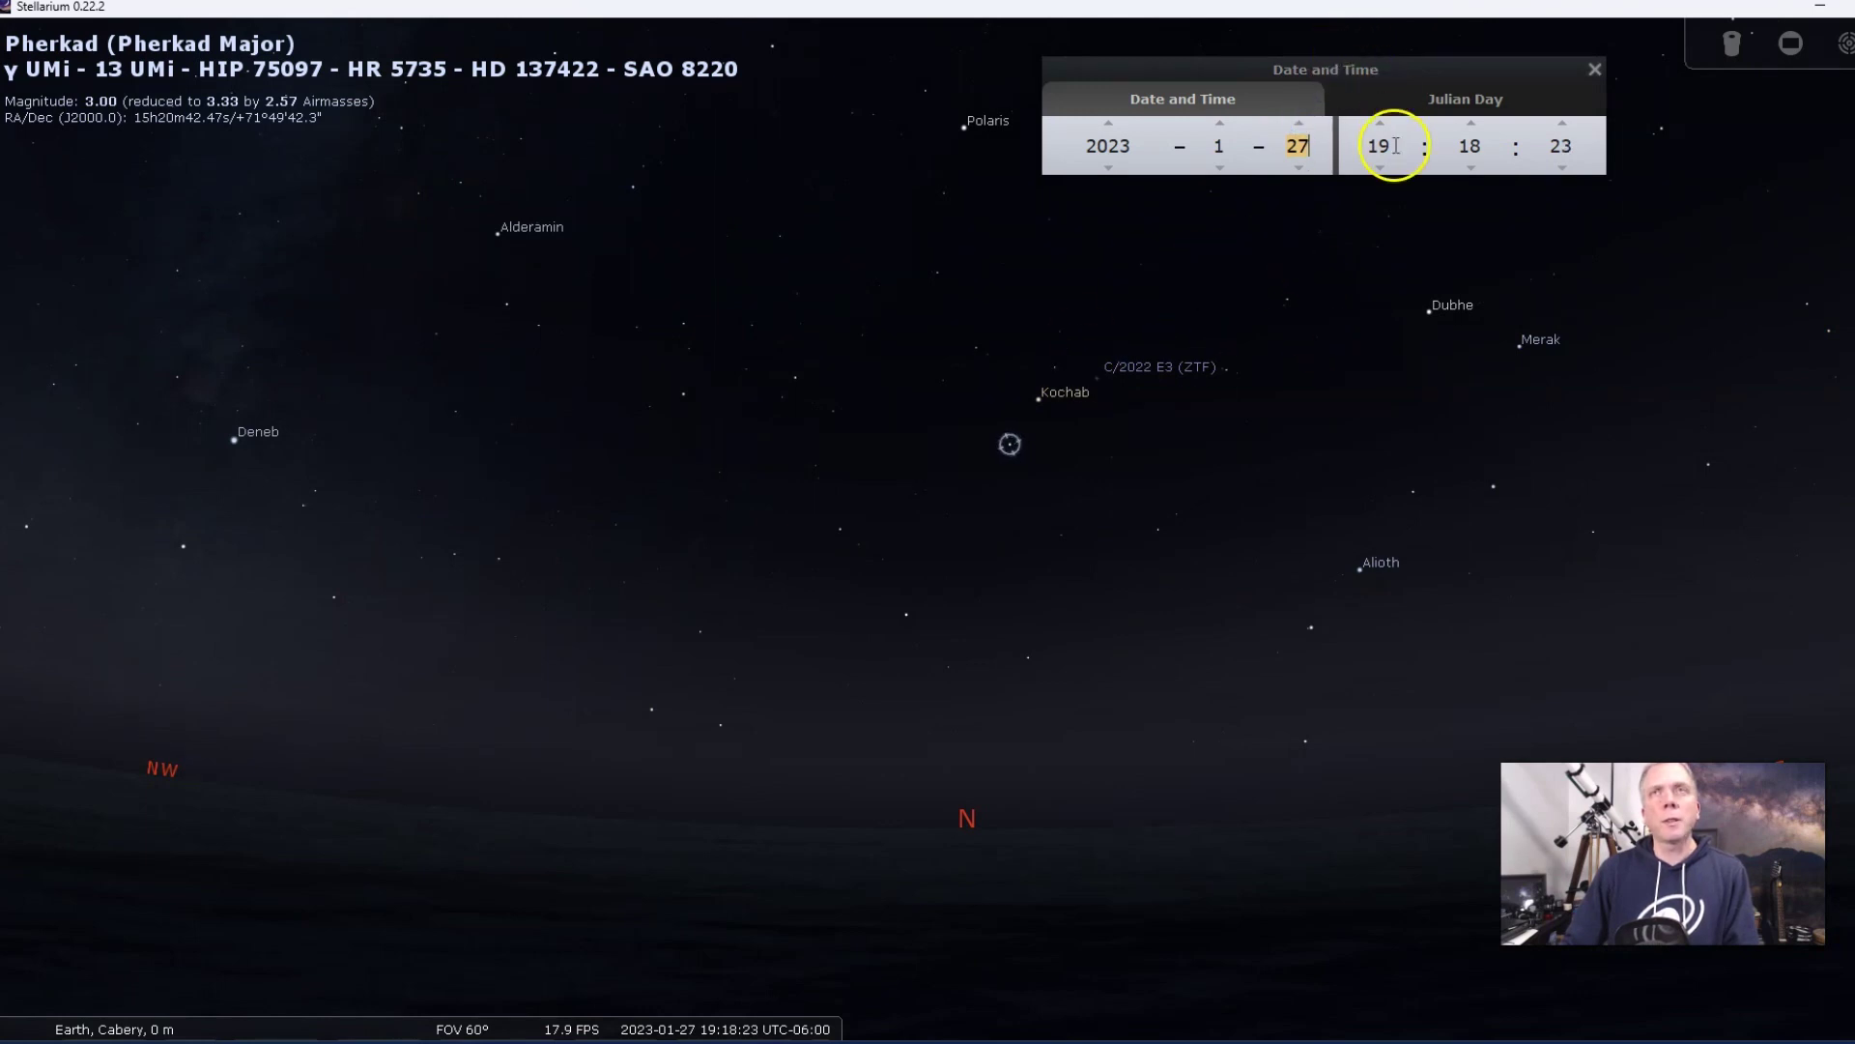
pyautogui.click(1300, 168)
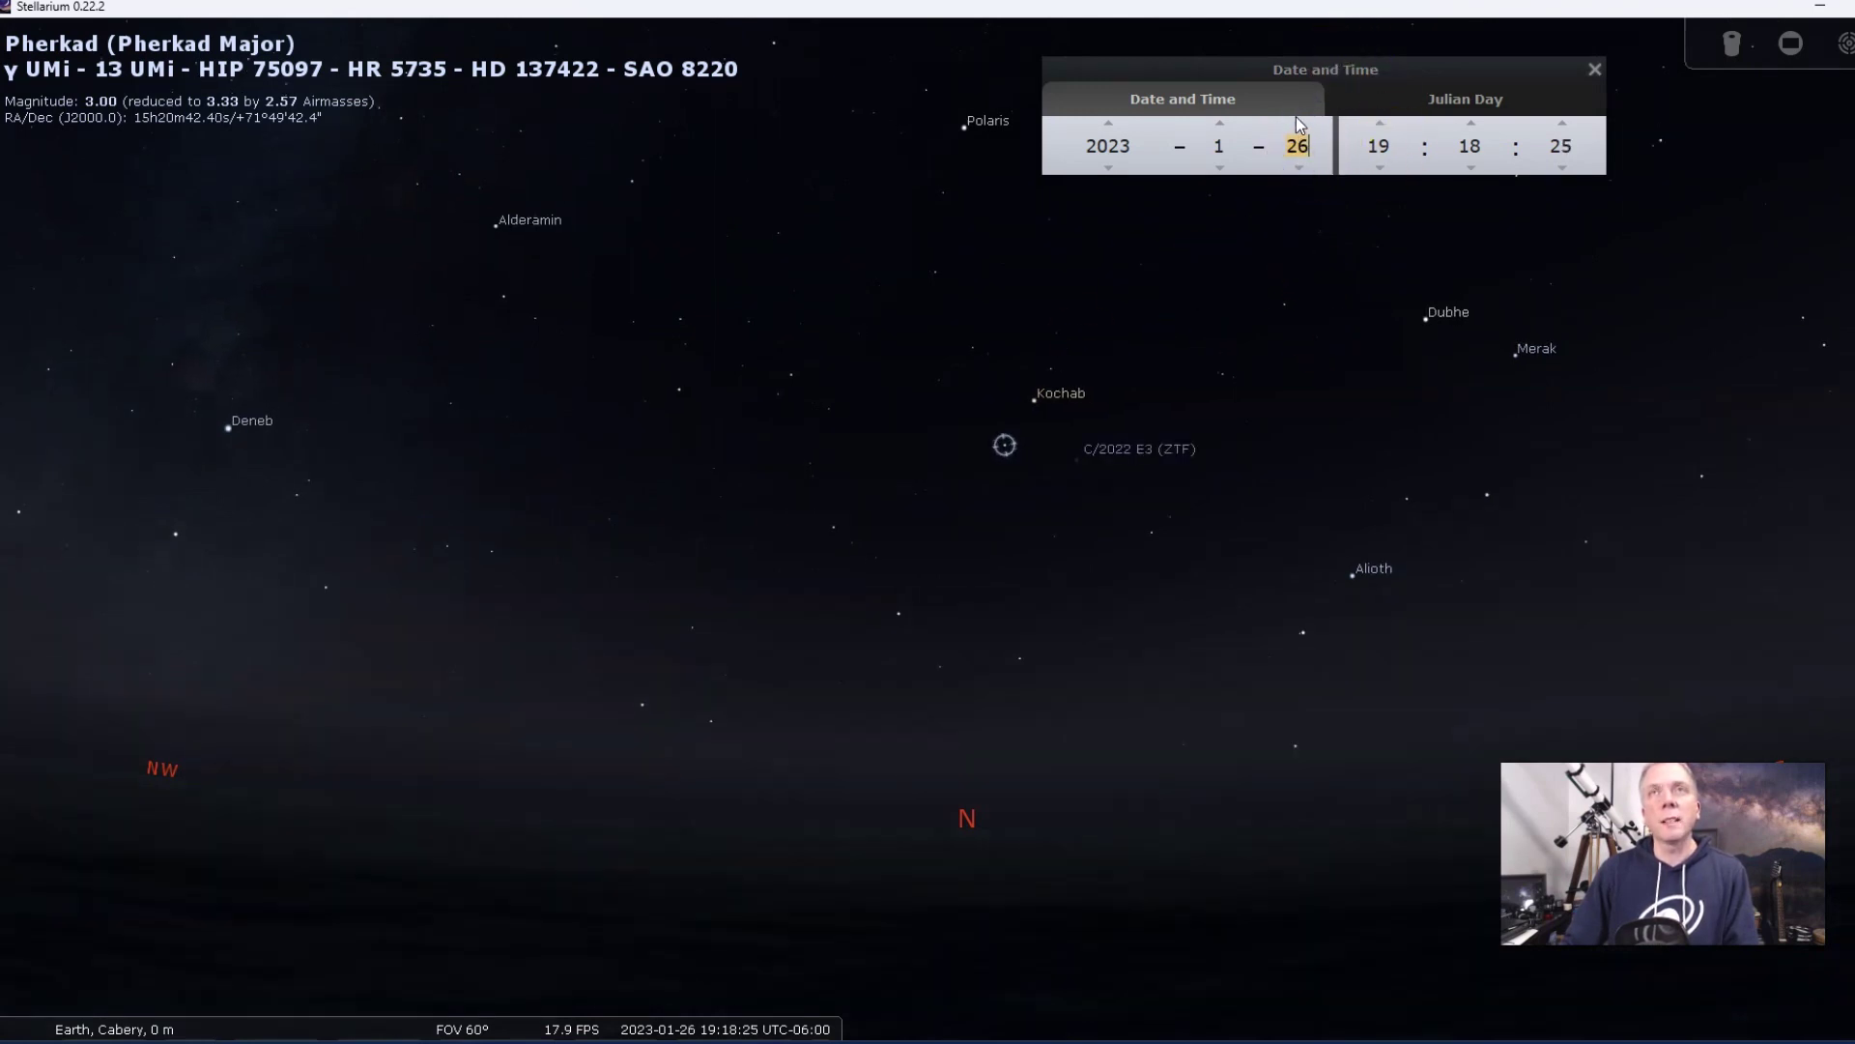
# - Zoom in to about 30.8° around Kochab and the comet, then turn on Angle measure
pyautogui.scroll(3, 1129, 454)
pyautogui.moveTo(1220, 230); pyautogui.dragTo(1189, 364)
pyautogui.moveTo(650, 1006)
pyautogui.click(584, 1021)
# - Measure the distance from Kochab to the comet on January 26, about 4° 26'
pyautogui.click(1069, 379)
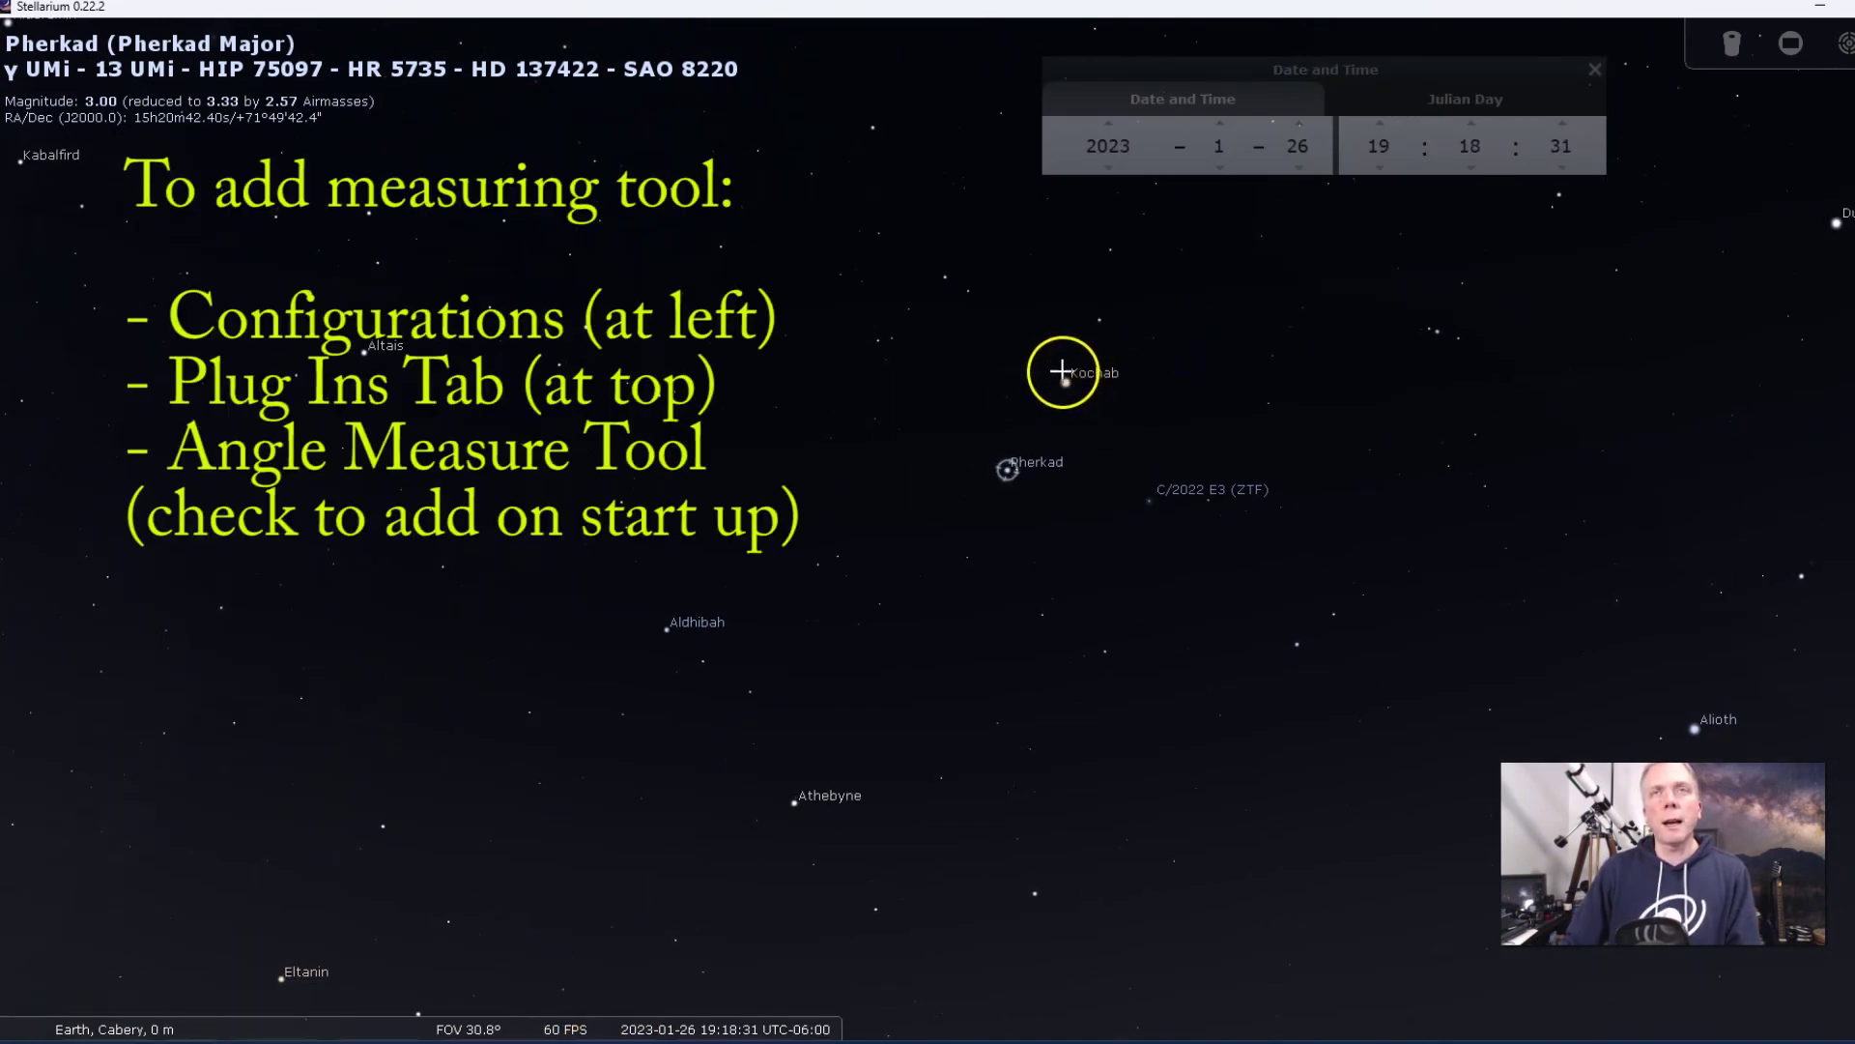
pyautogui.moveTo(1066, 383)
pyautogui.mouseDown()
pyautogui.moveTo(1150, 496)
pyautogui.moveTo(1068, 381)
pyautogui.mouseUp()
pyautogui.click(1111, 451)
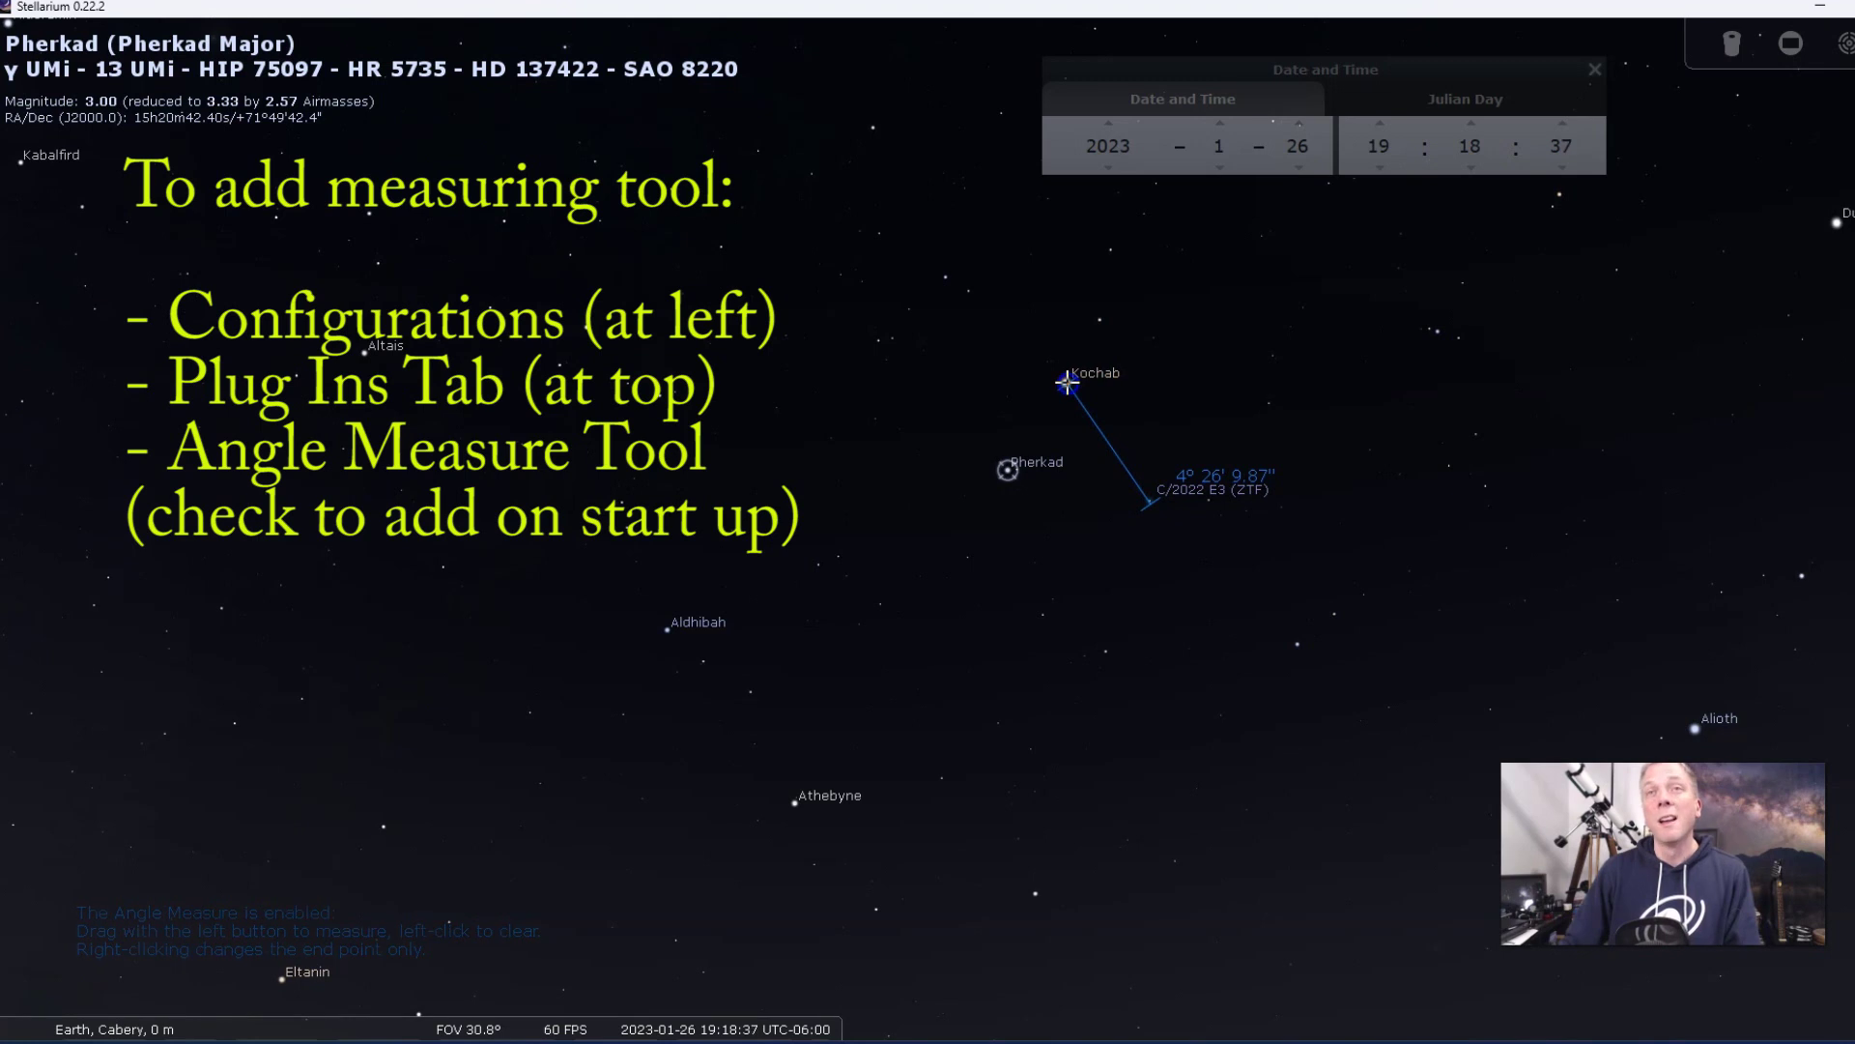
# - Advance to January 27, re-measure Kochab to the comet (about 3° 40'), then clear the line
pyautogui.click(1296, 122)
pyautogui.moveTo(1078, 382); pyautogui.dragTo(1193, 335)
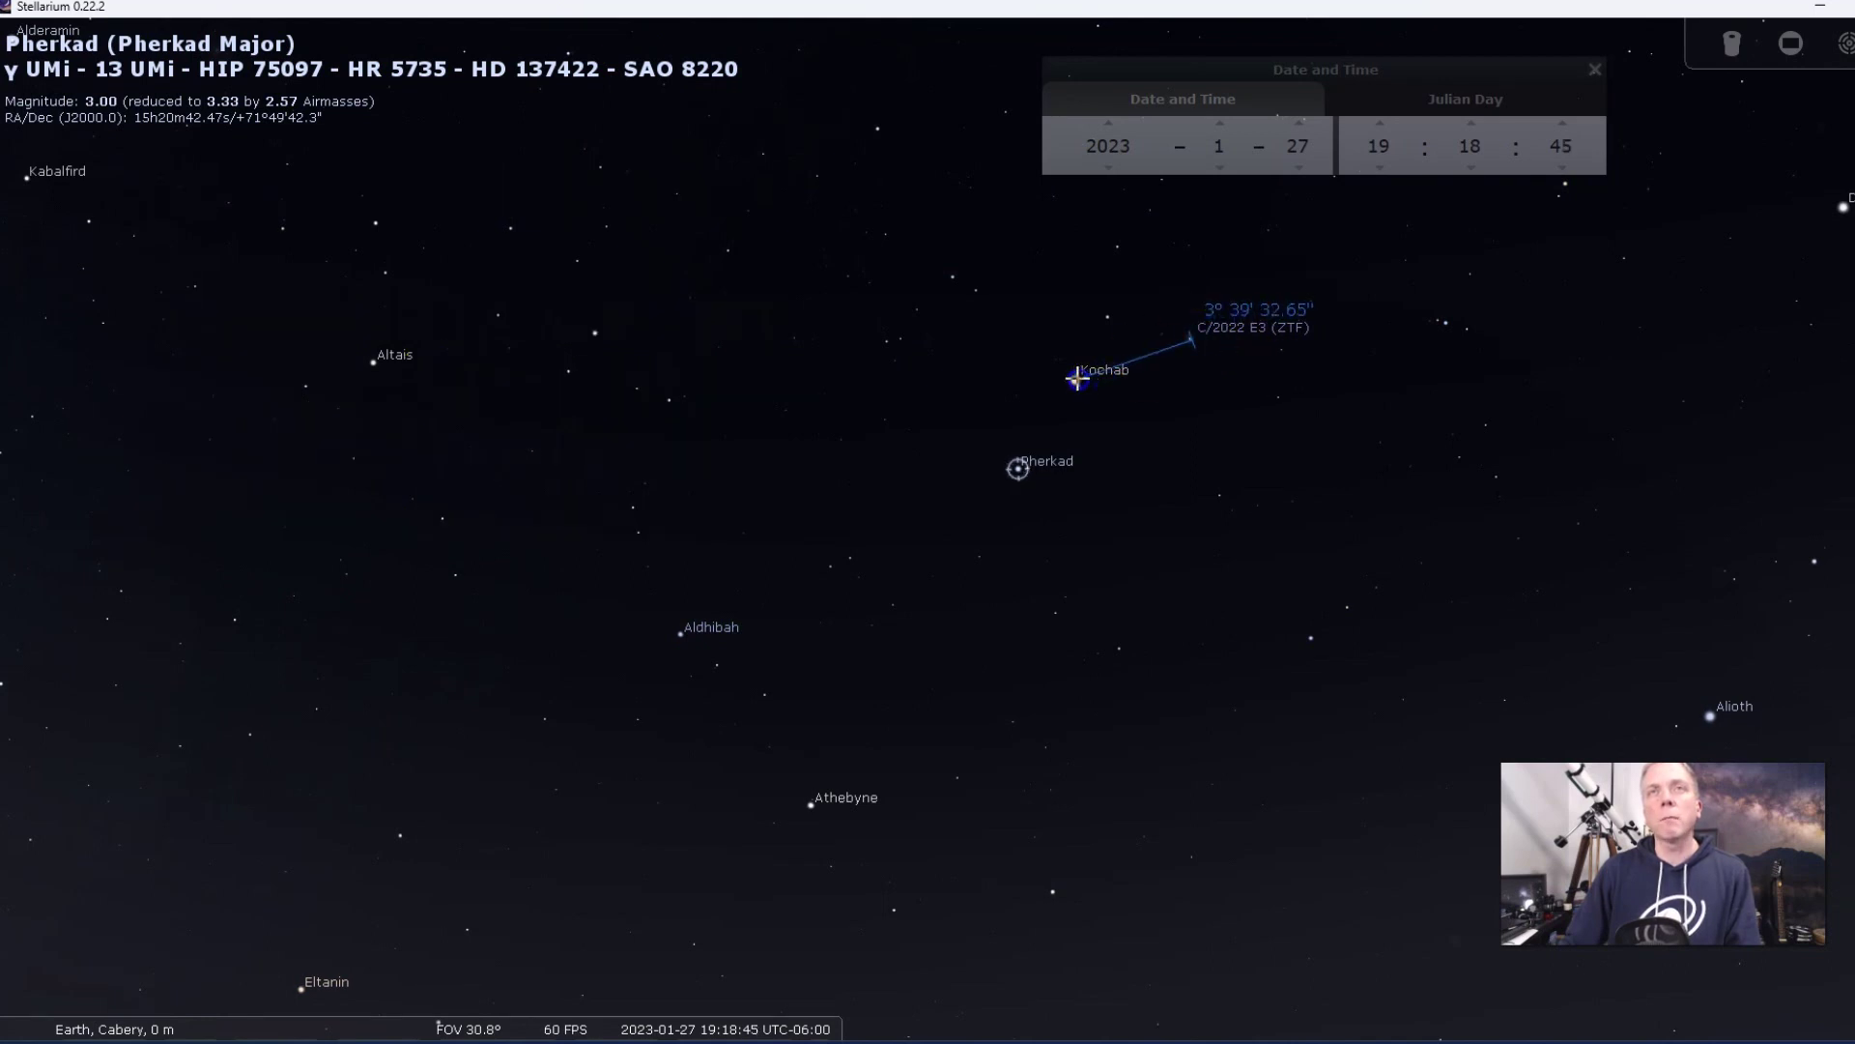
pyautogui.click(1228, 413)
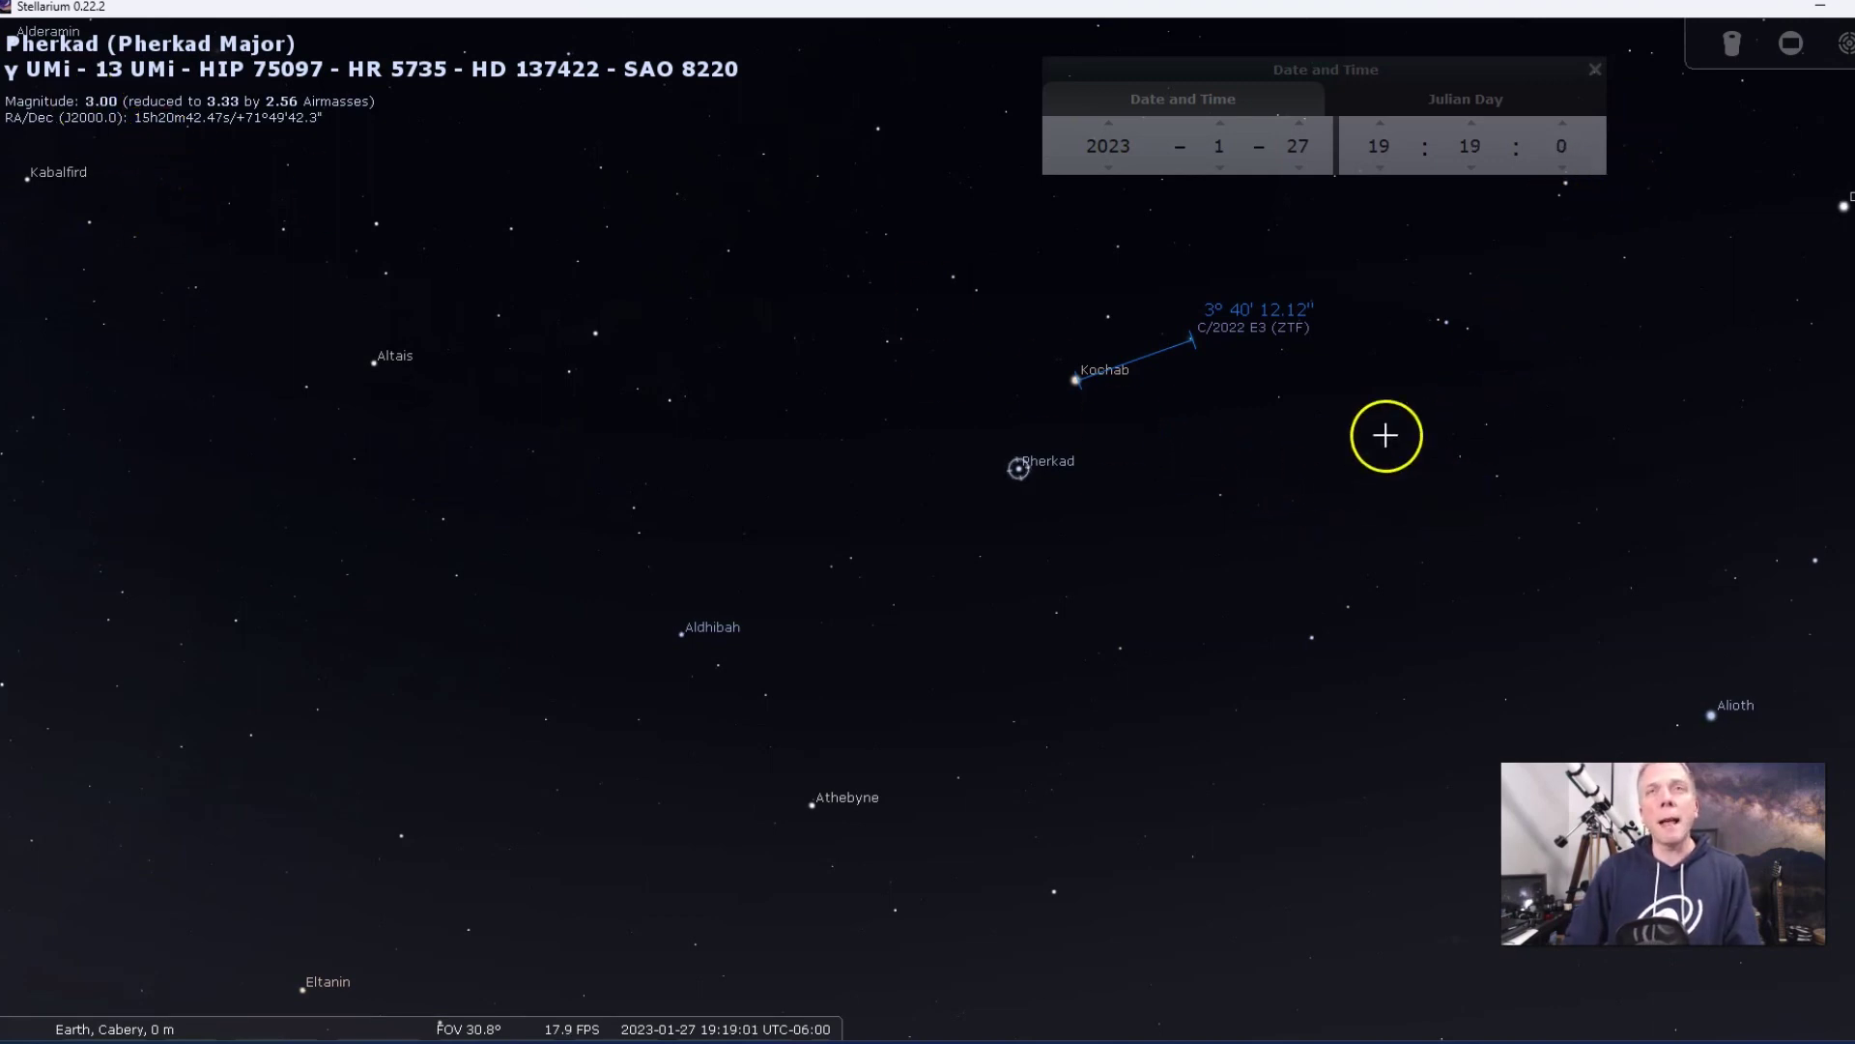
pyautogui.click(1196, 337)
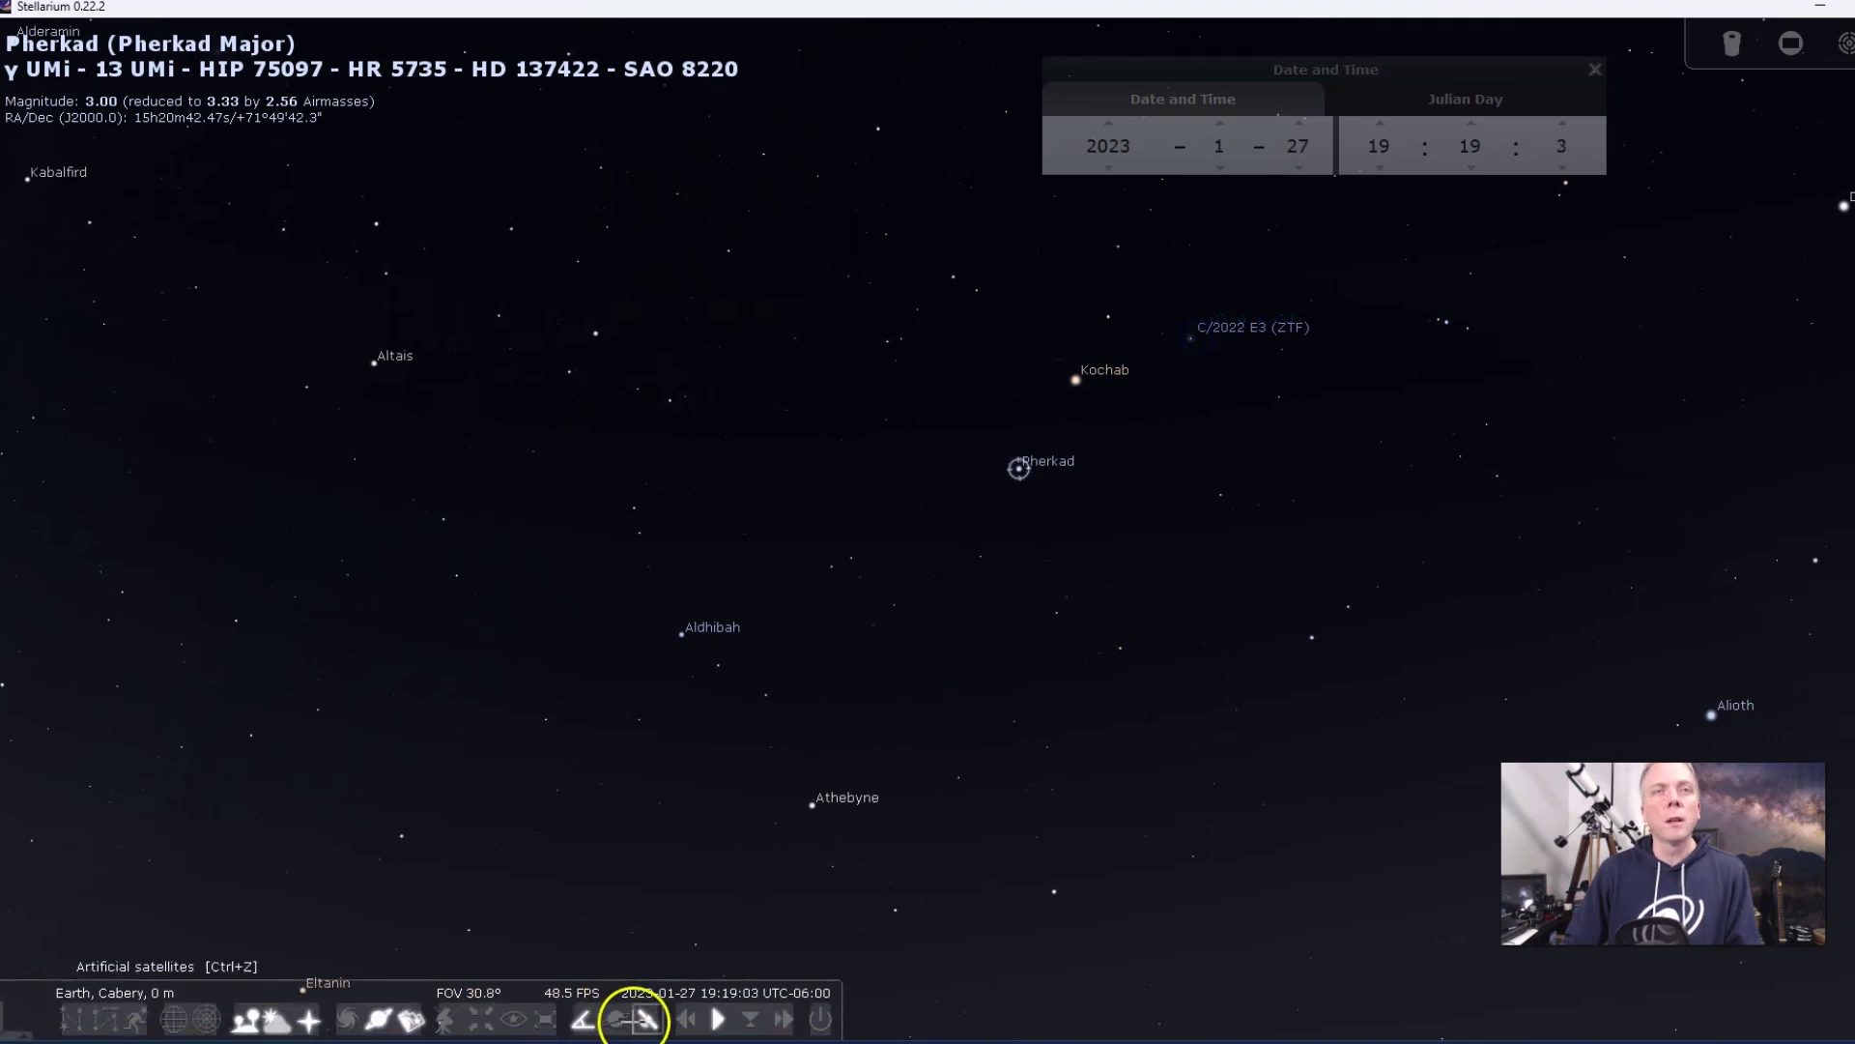
# - Disable angle measuring, select comet C/2022 E3 (ZTF), and zoom and pan to bring Polaris into view
pyautogui.click(583, 1022)
pyautogui.click(1190, 337)
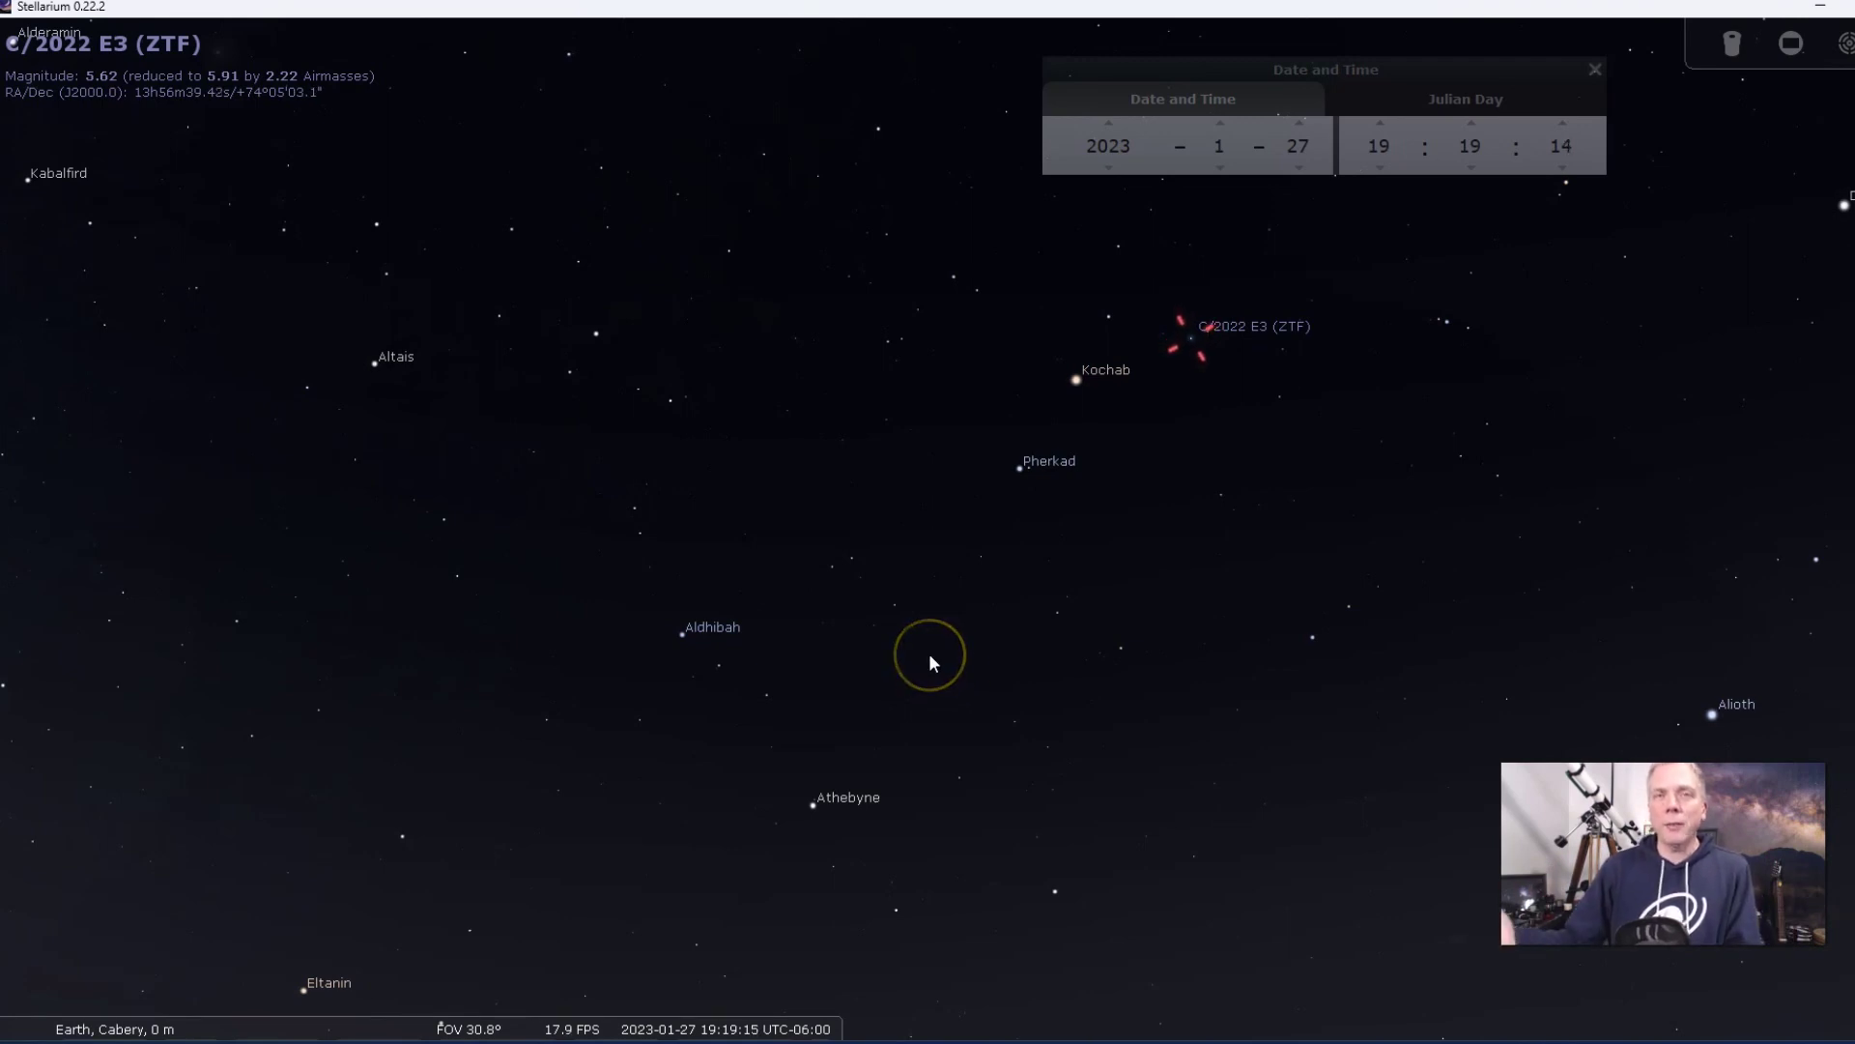
pyautogui.scroll(-3, 1160, 503)
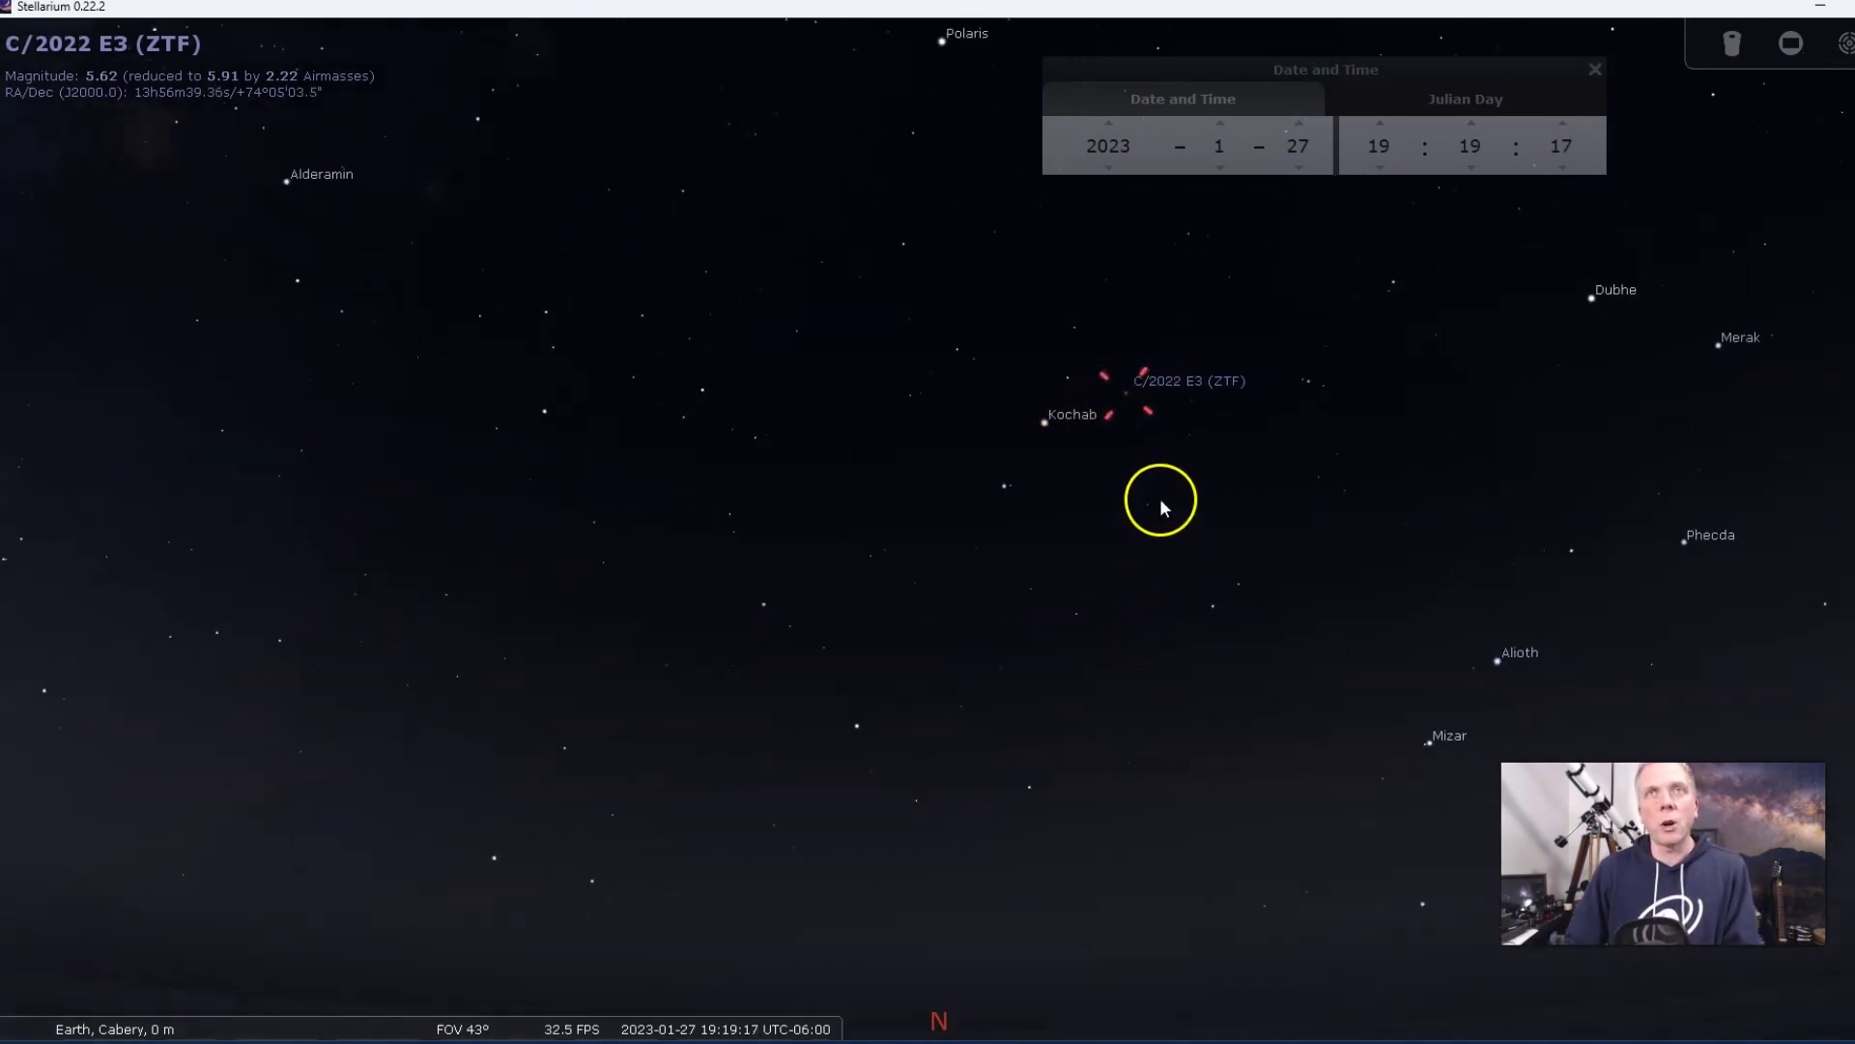
pyautogui.moveTo(1160, 502); pyautogui.dragTo(1151, 745)
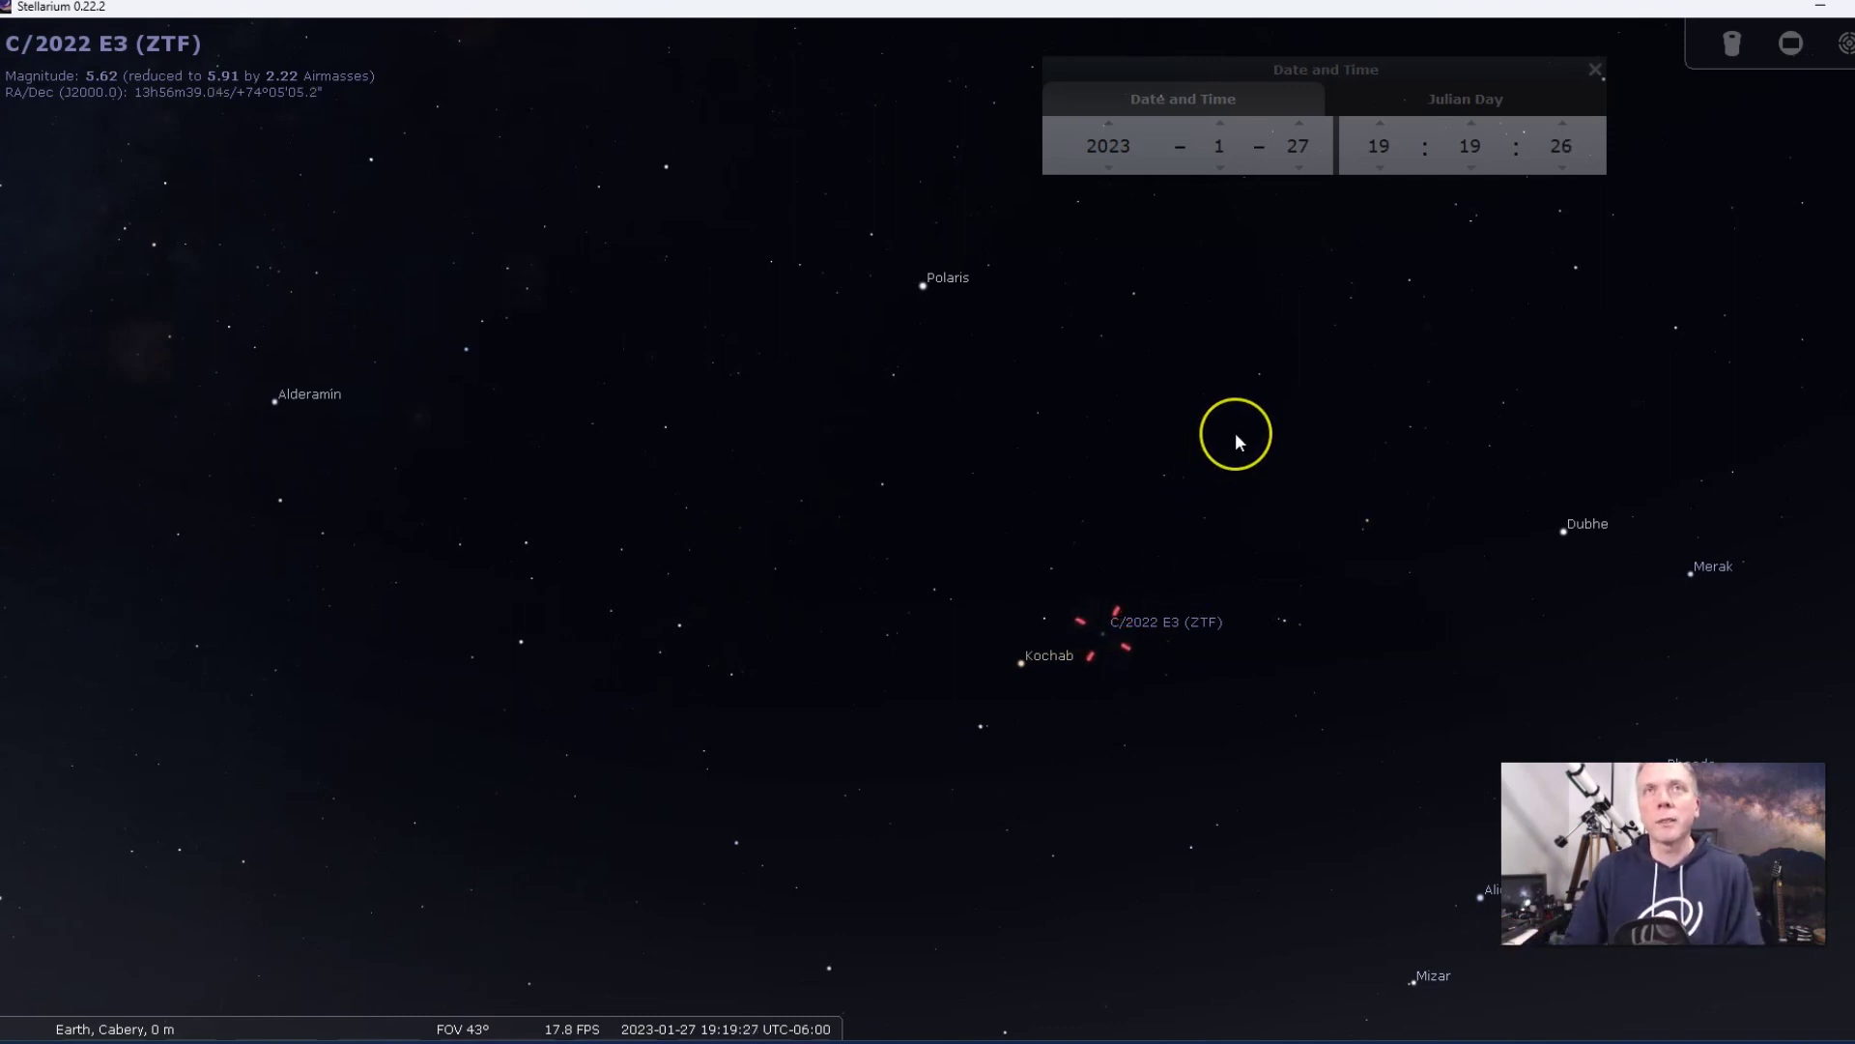
# - Set the date to 2023-01-30 and frame the comet beside Polaris
pyautogui.click(1300, 123)
pyautogui.click(1300, 123)
pyautogui.click(1299, 122)
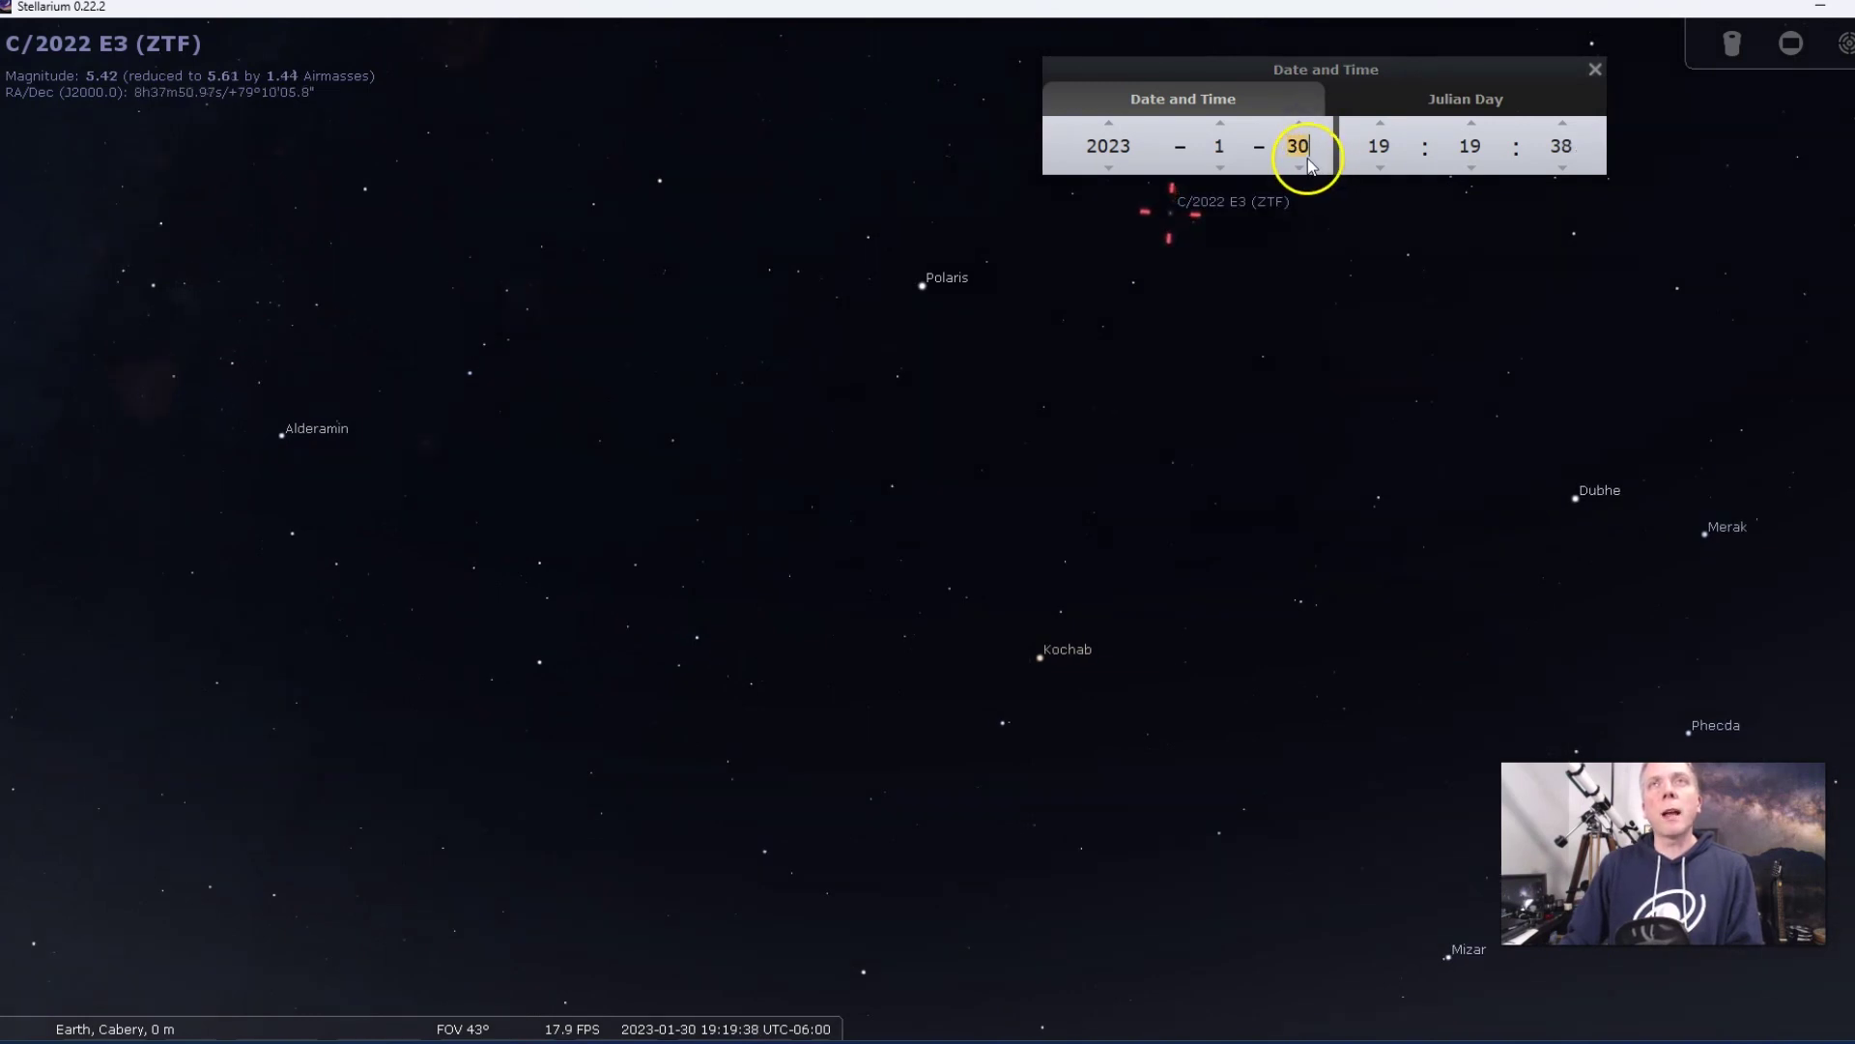
pyautogui.moveTo(1193, 432); pyautogui.dragTo(1188, 568)
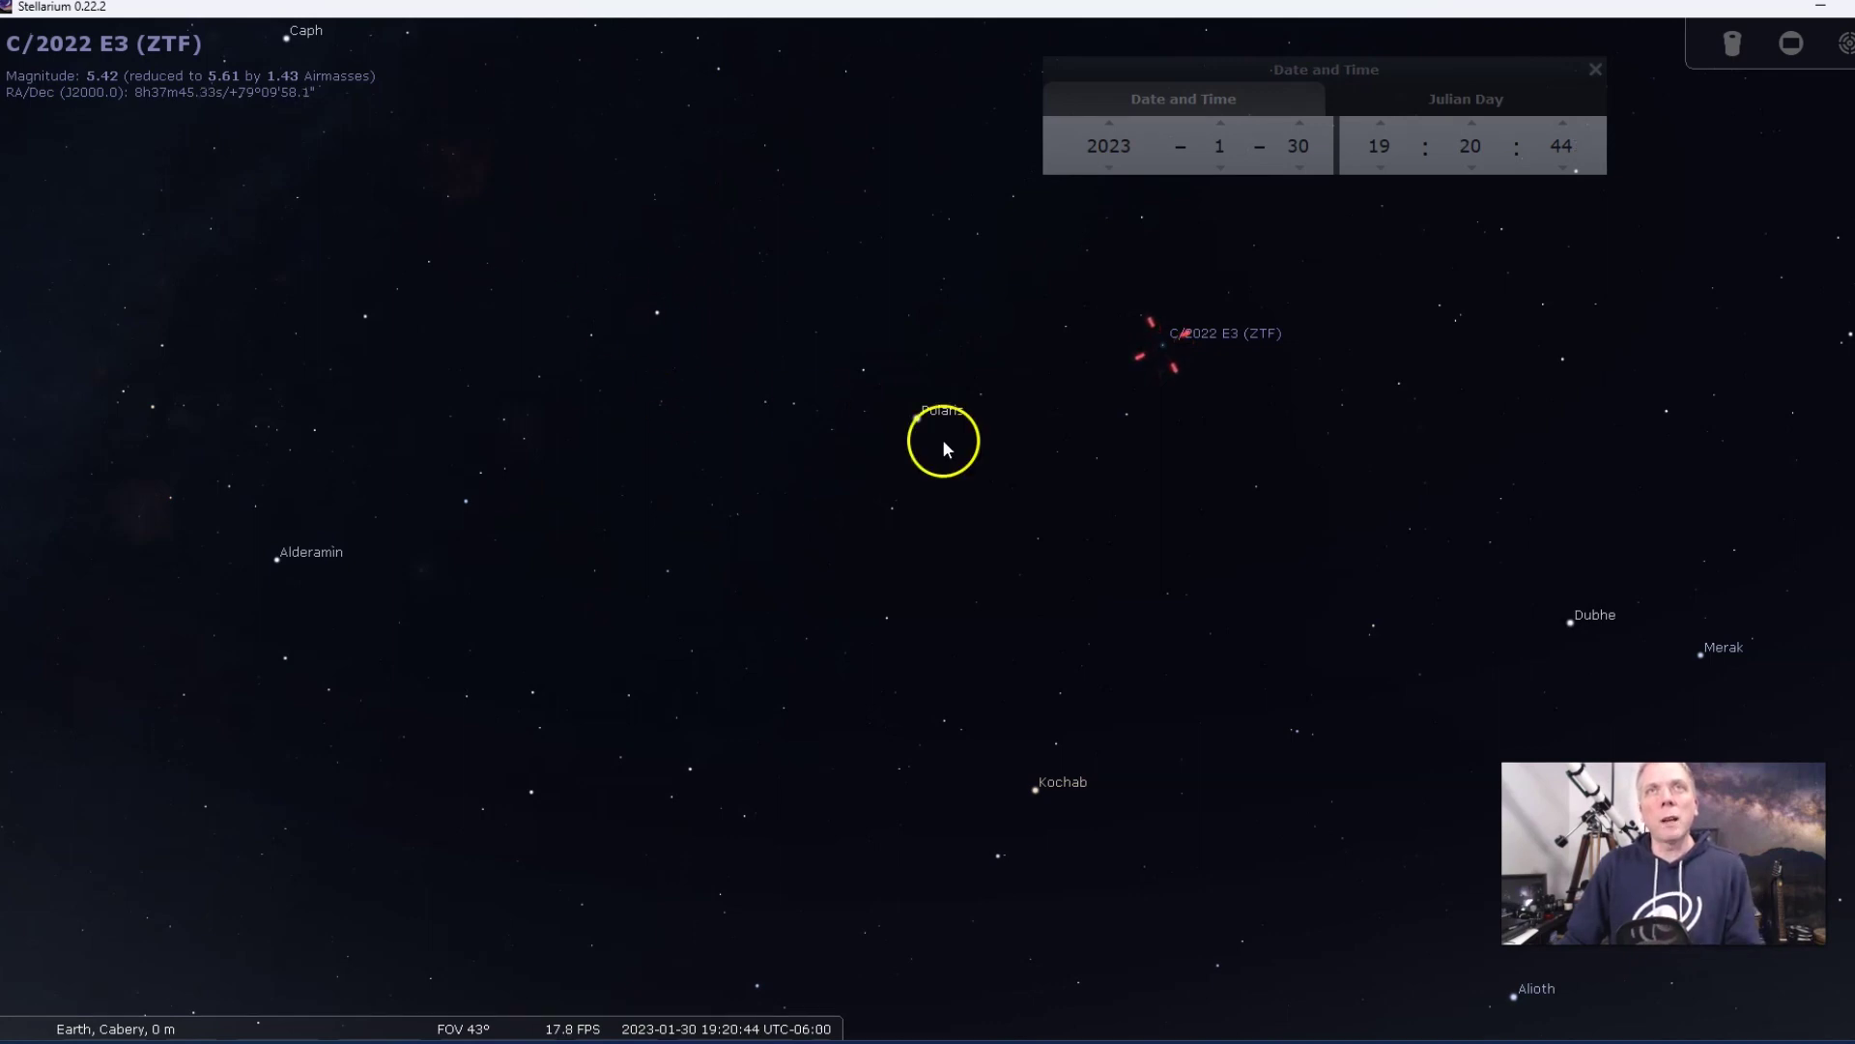
# - Inspect stars VZ Cam, OV Cep and HIP 47193, then zoom out to a 98.9° field of view
pyautogui.click(1066, 329)
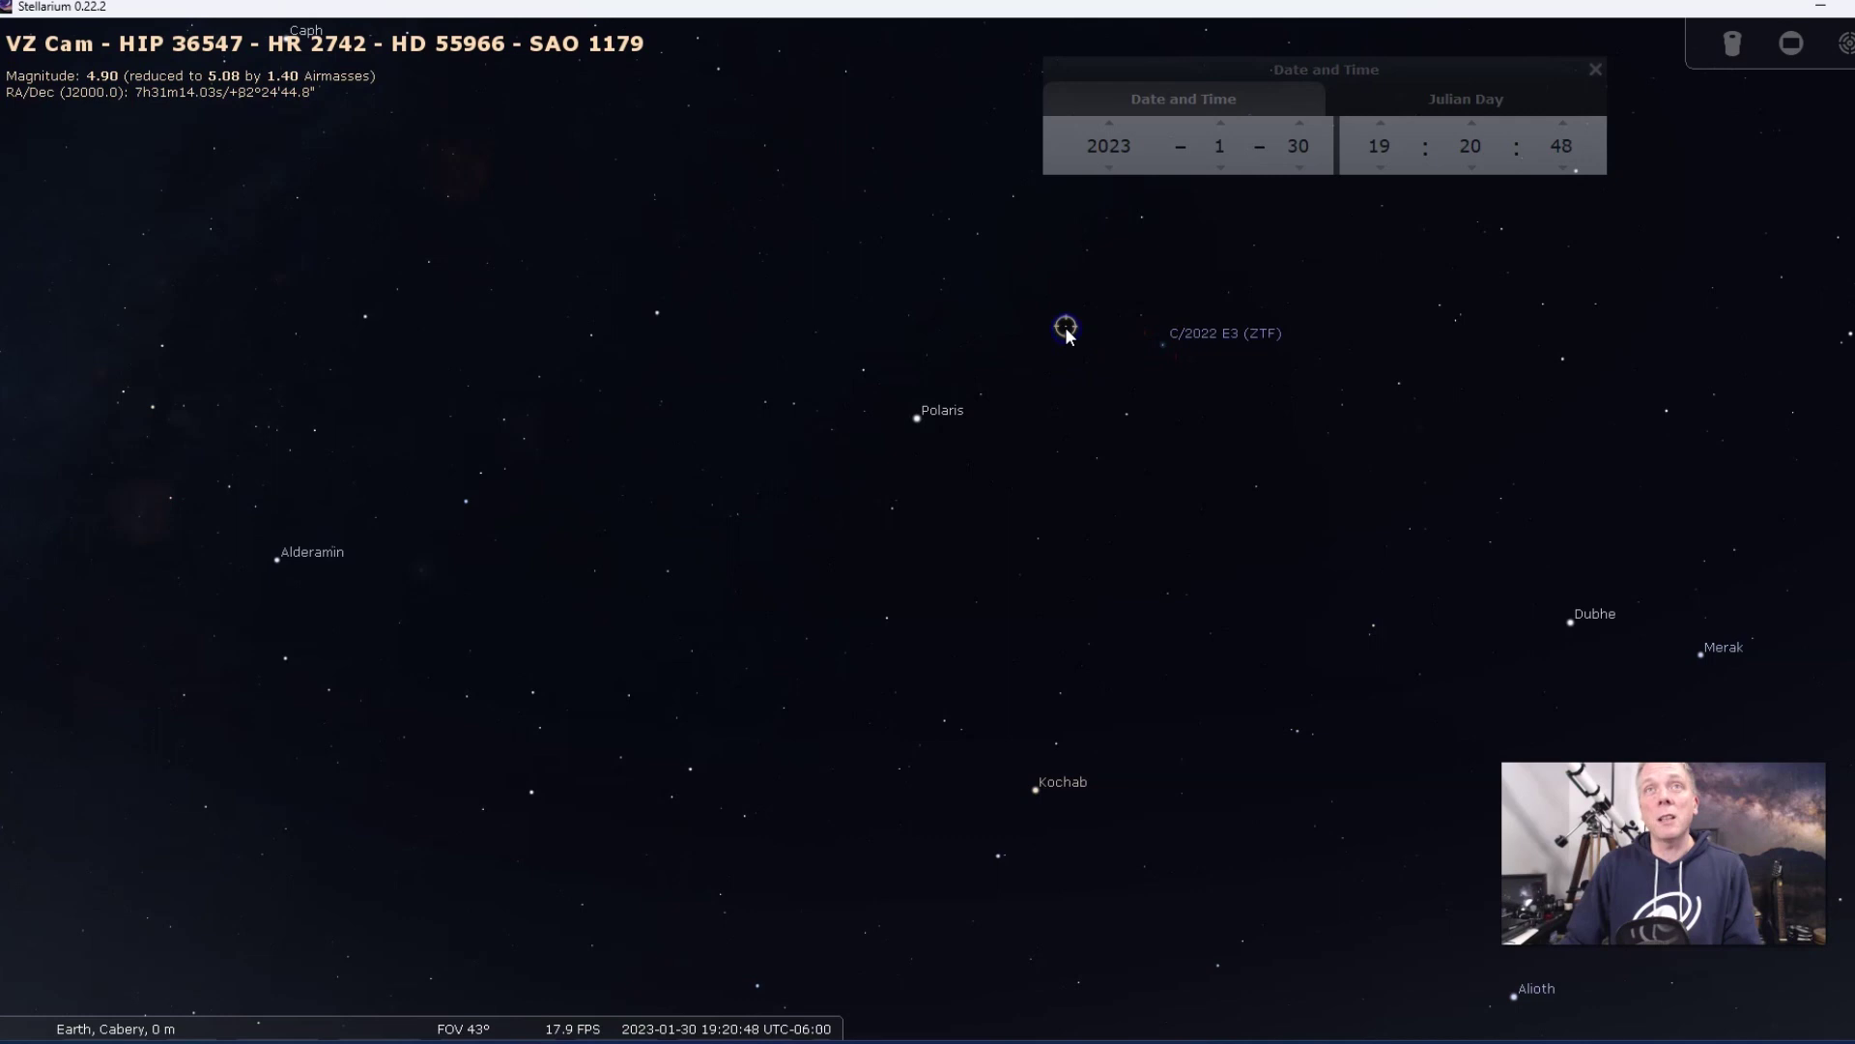
pyautogui.click(980, 394)
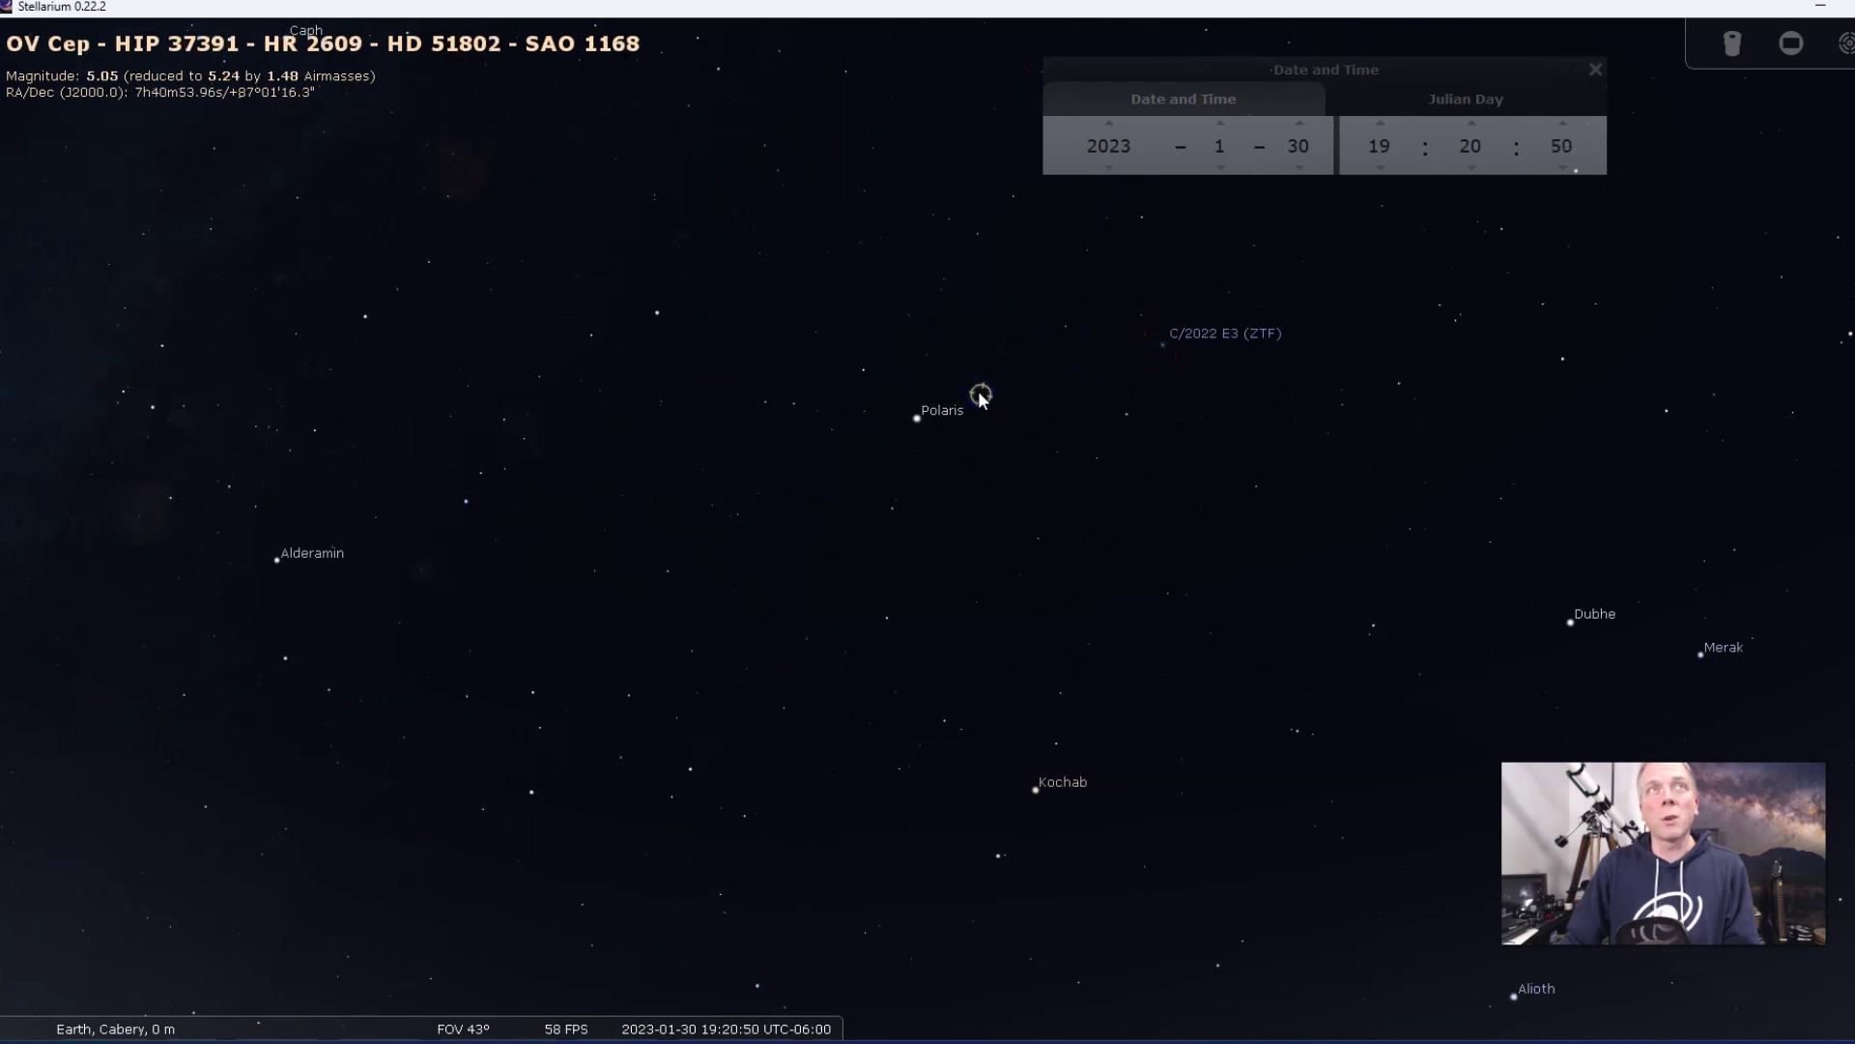
pyautogui.click(1128, 415)
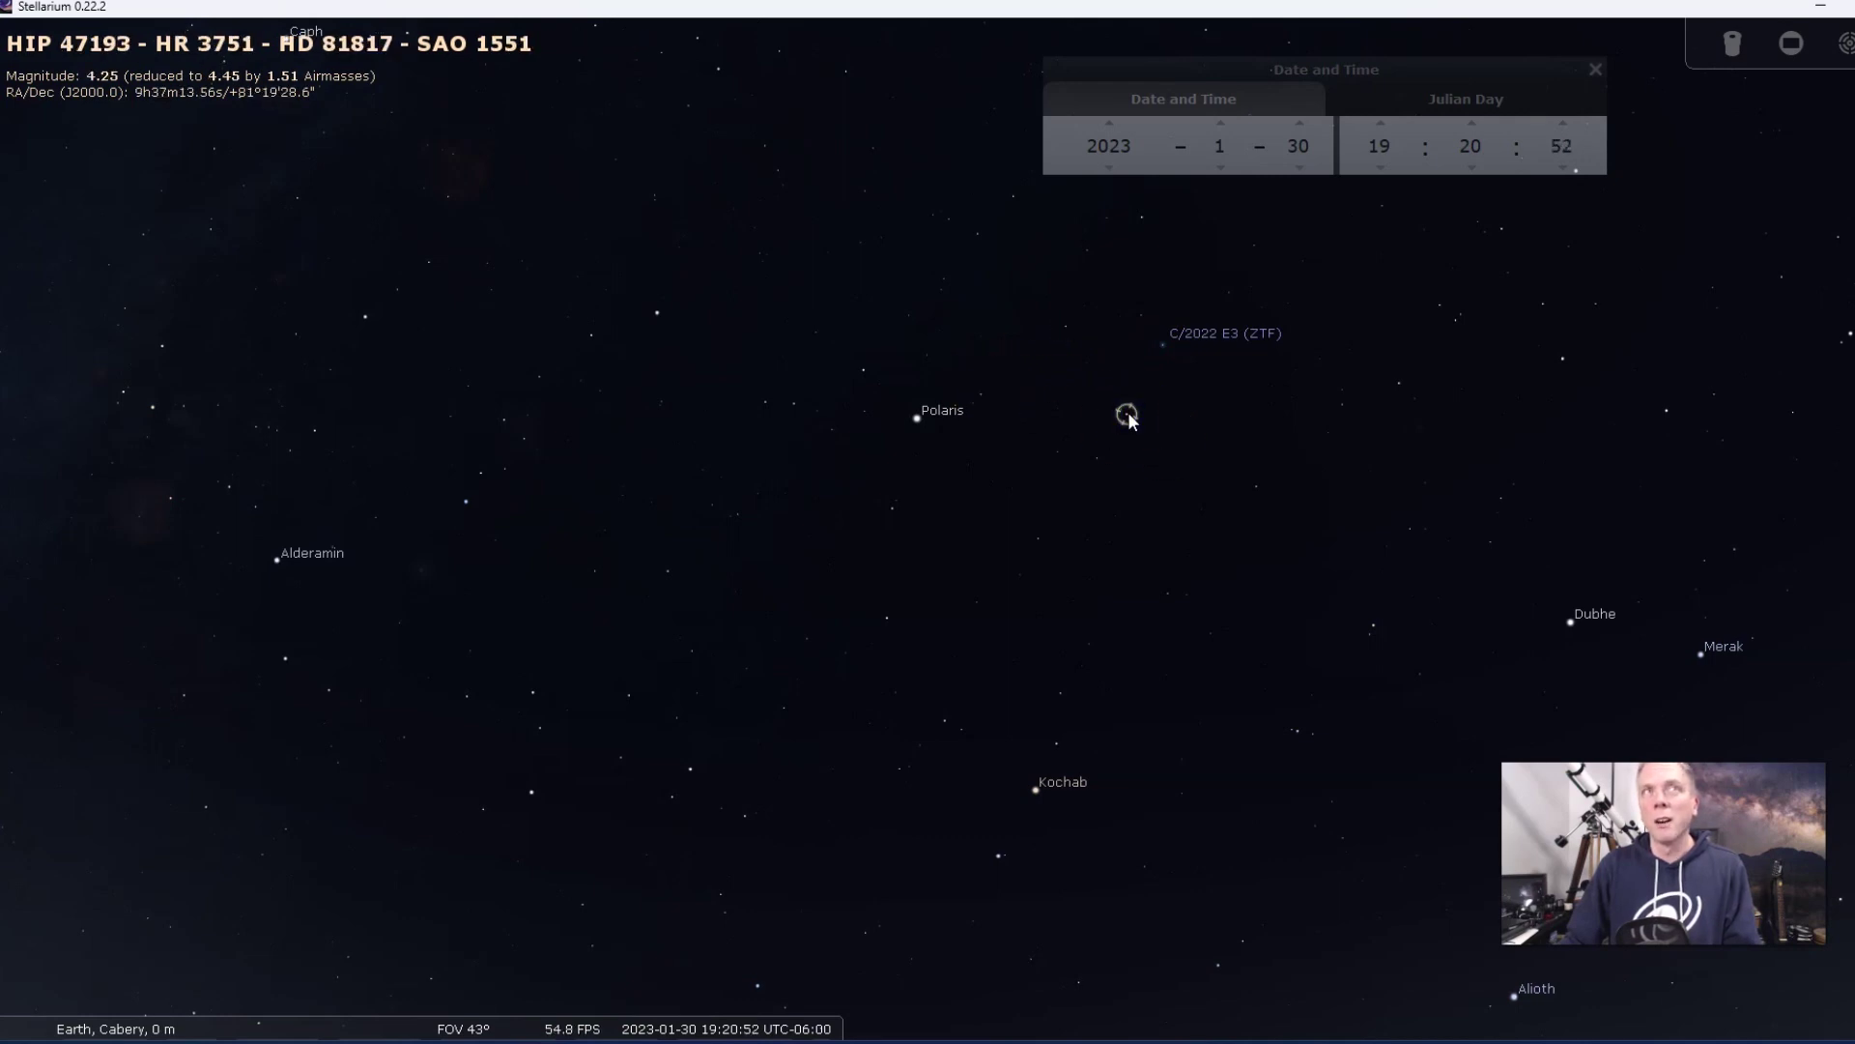
pyautogui.scroll(-5, 1126, 572)
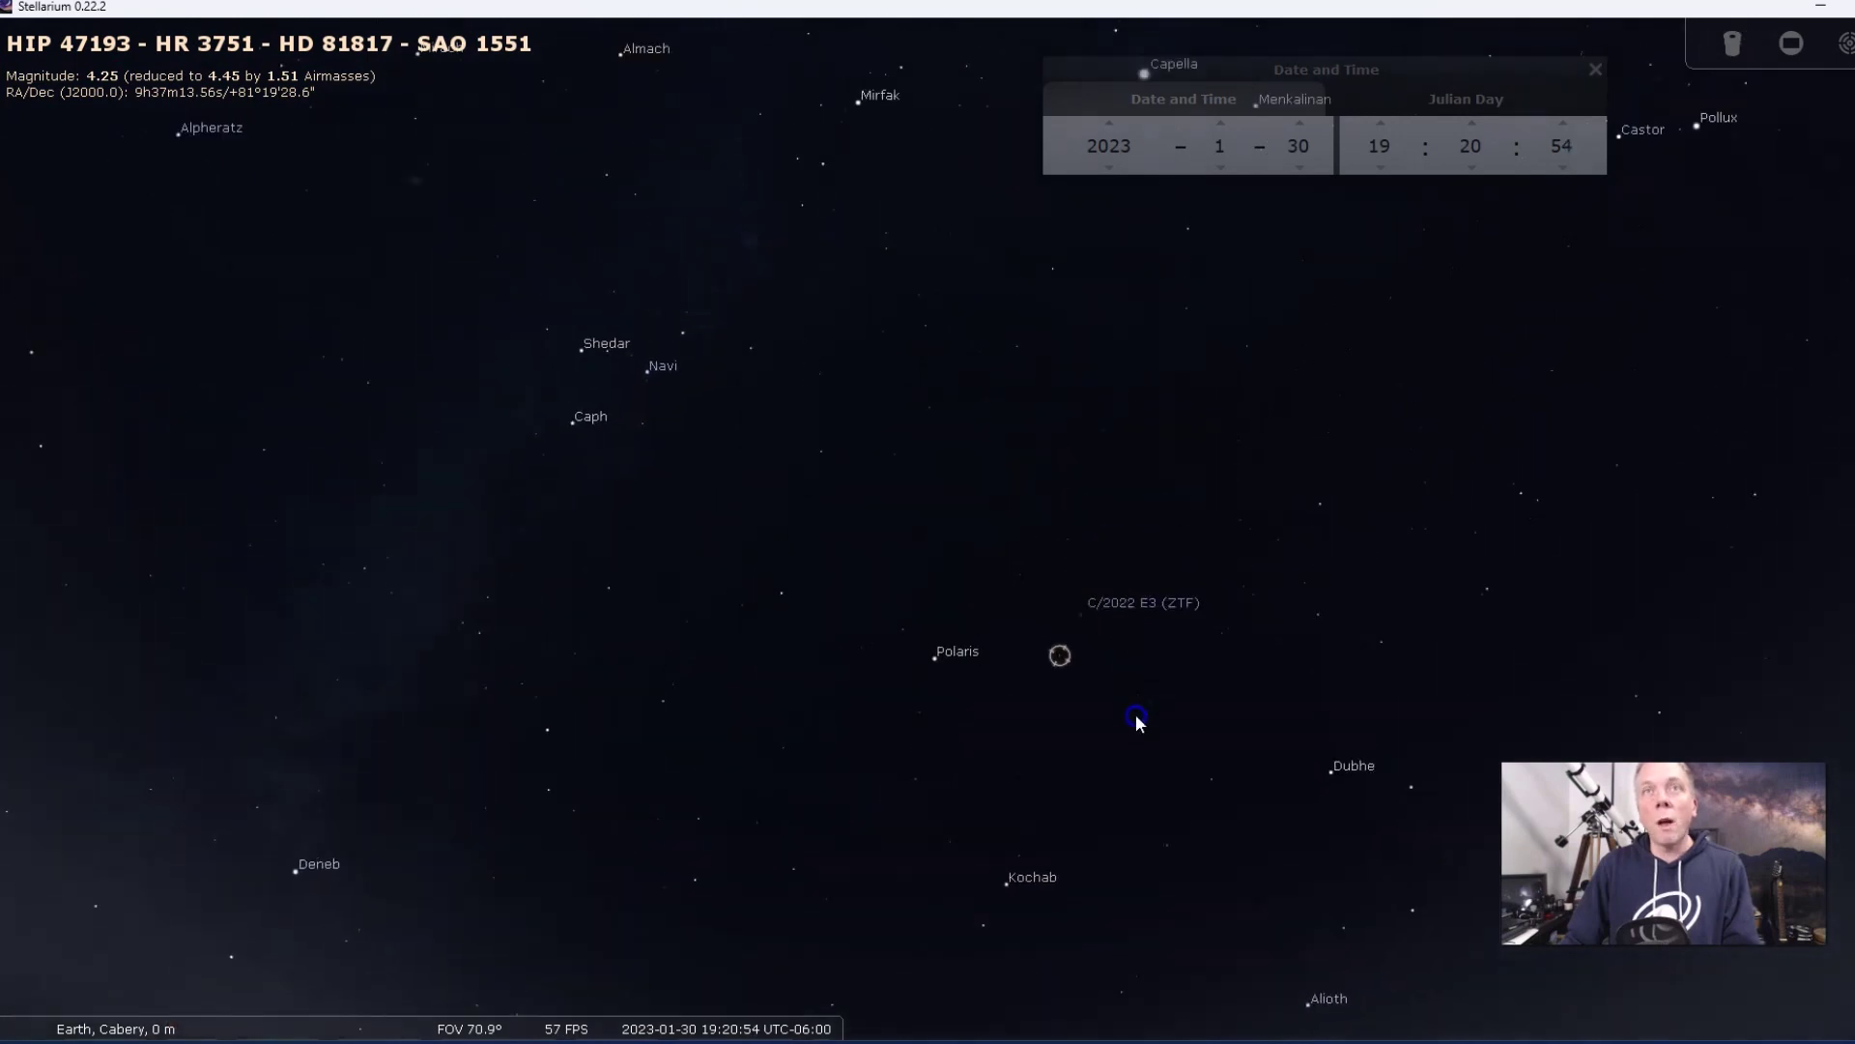
pyautogui.scroll(-3, 1126, 659)
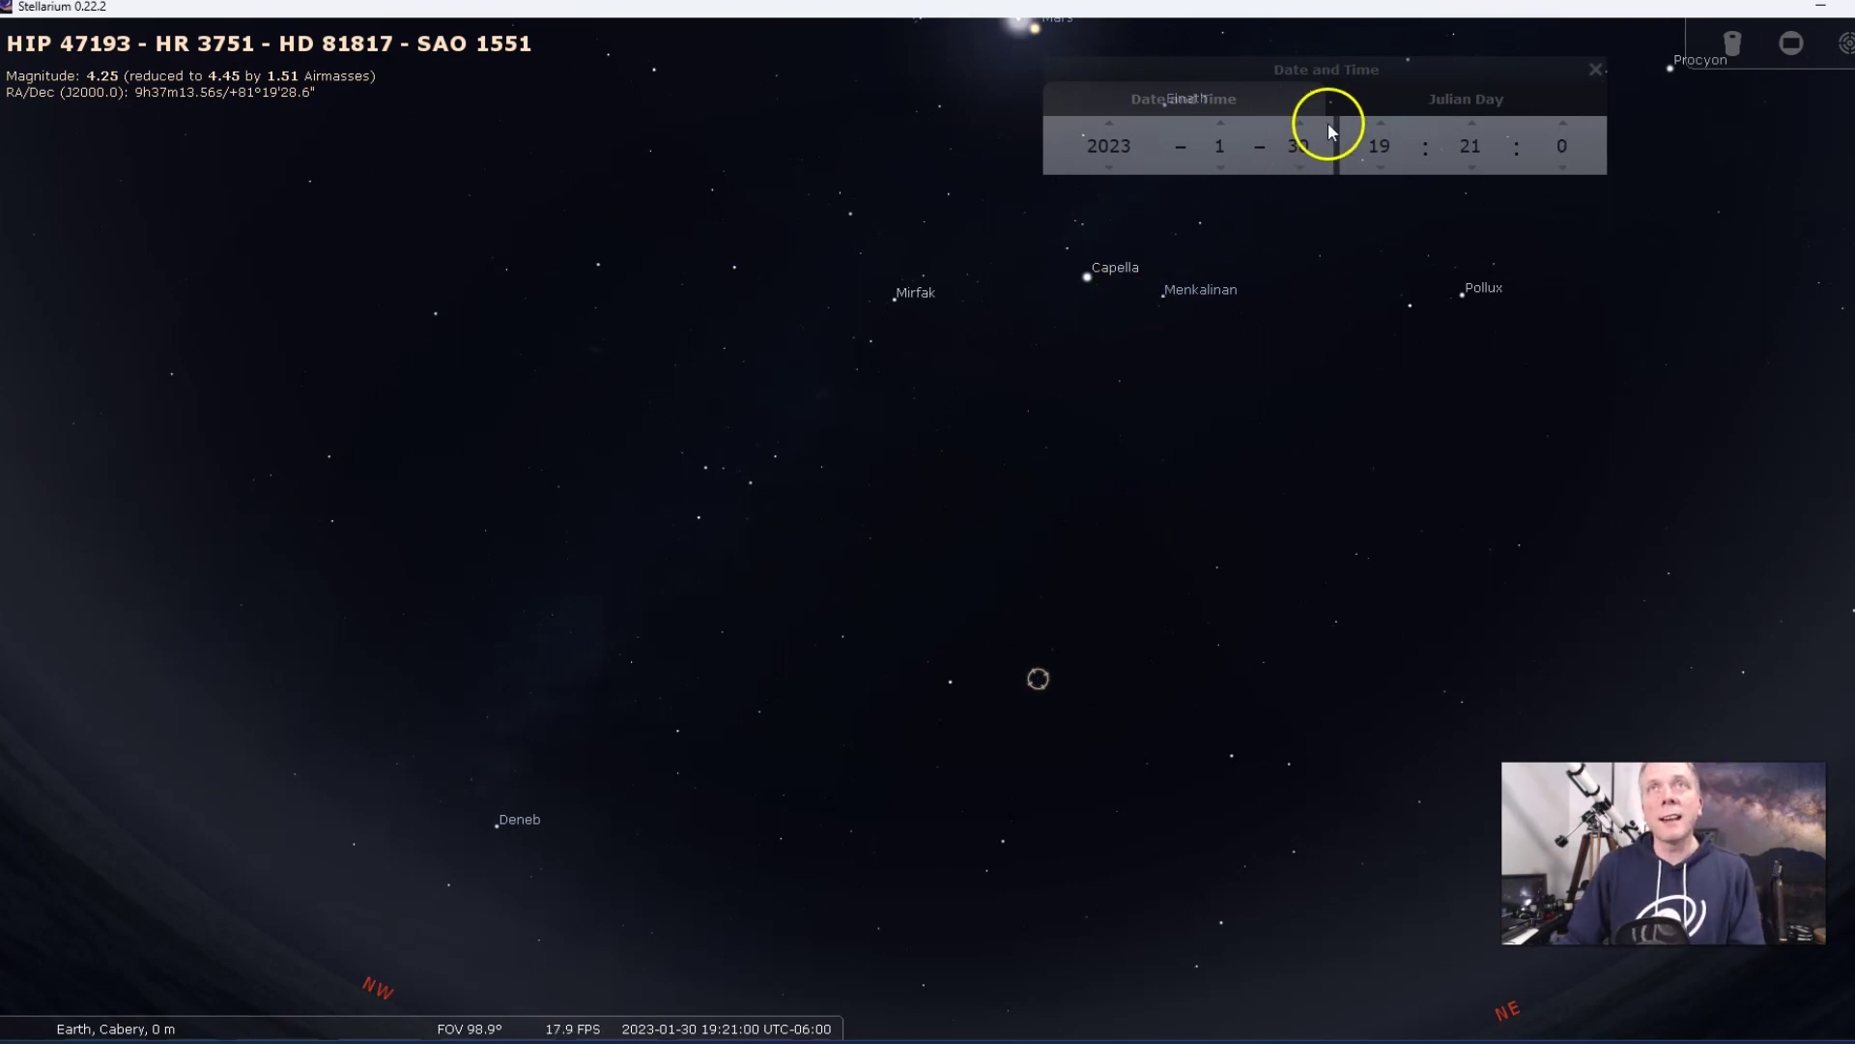
# - Step the date around January 30–February 1 and select comet C/2022 E3 (ZTF)
pyautogui.click(1300, 123)
pyautogui.click(1301, 123)
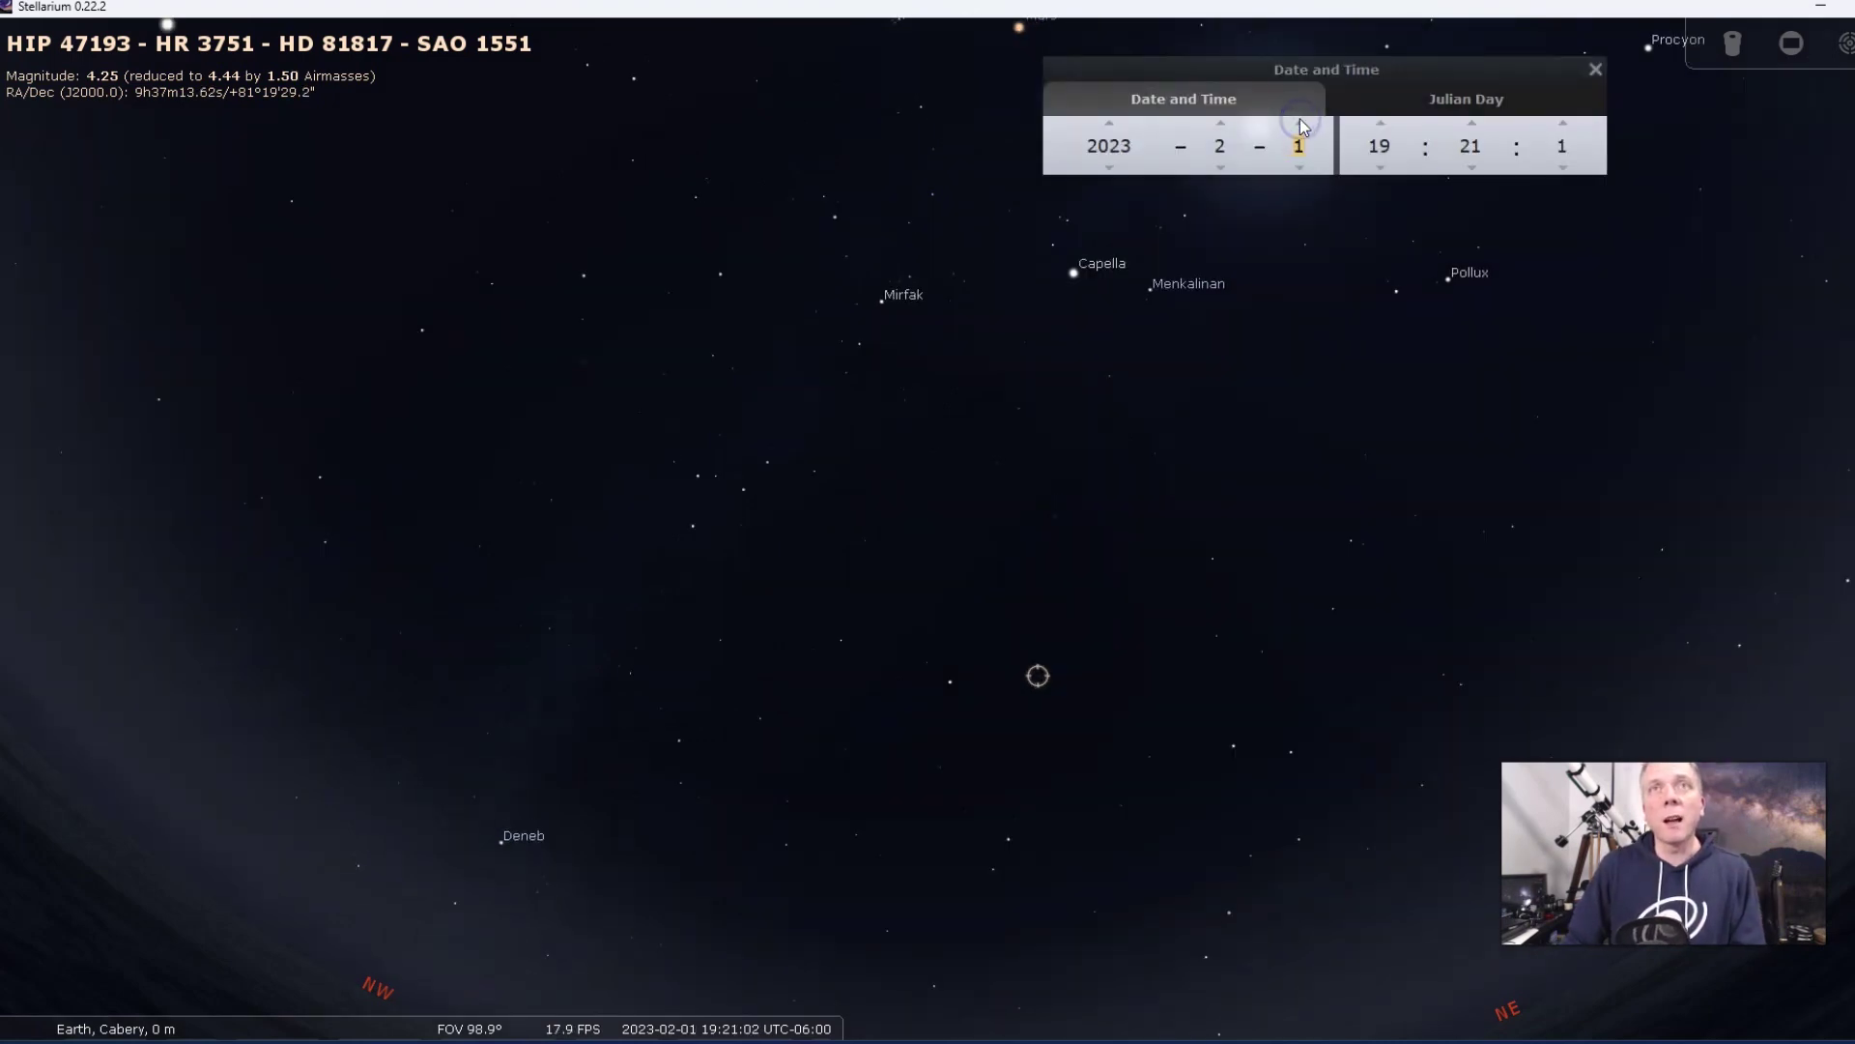
pyautogui.click(1299, 167)
pyautogui.click(1300, 167)
pyautogui.scroll(3, 1085, 663)
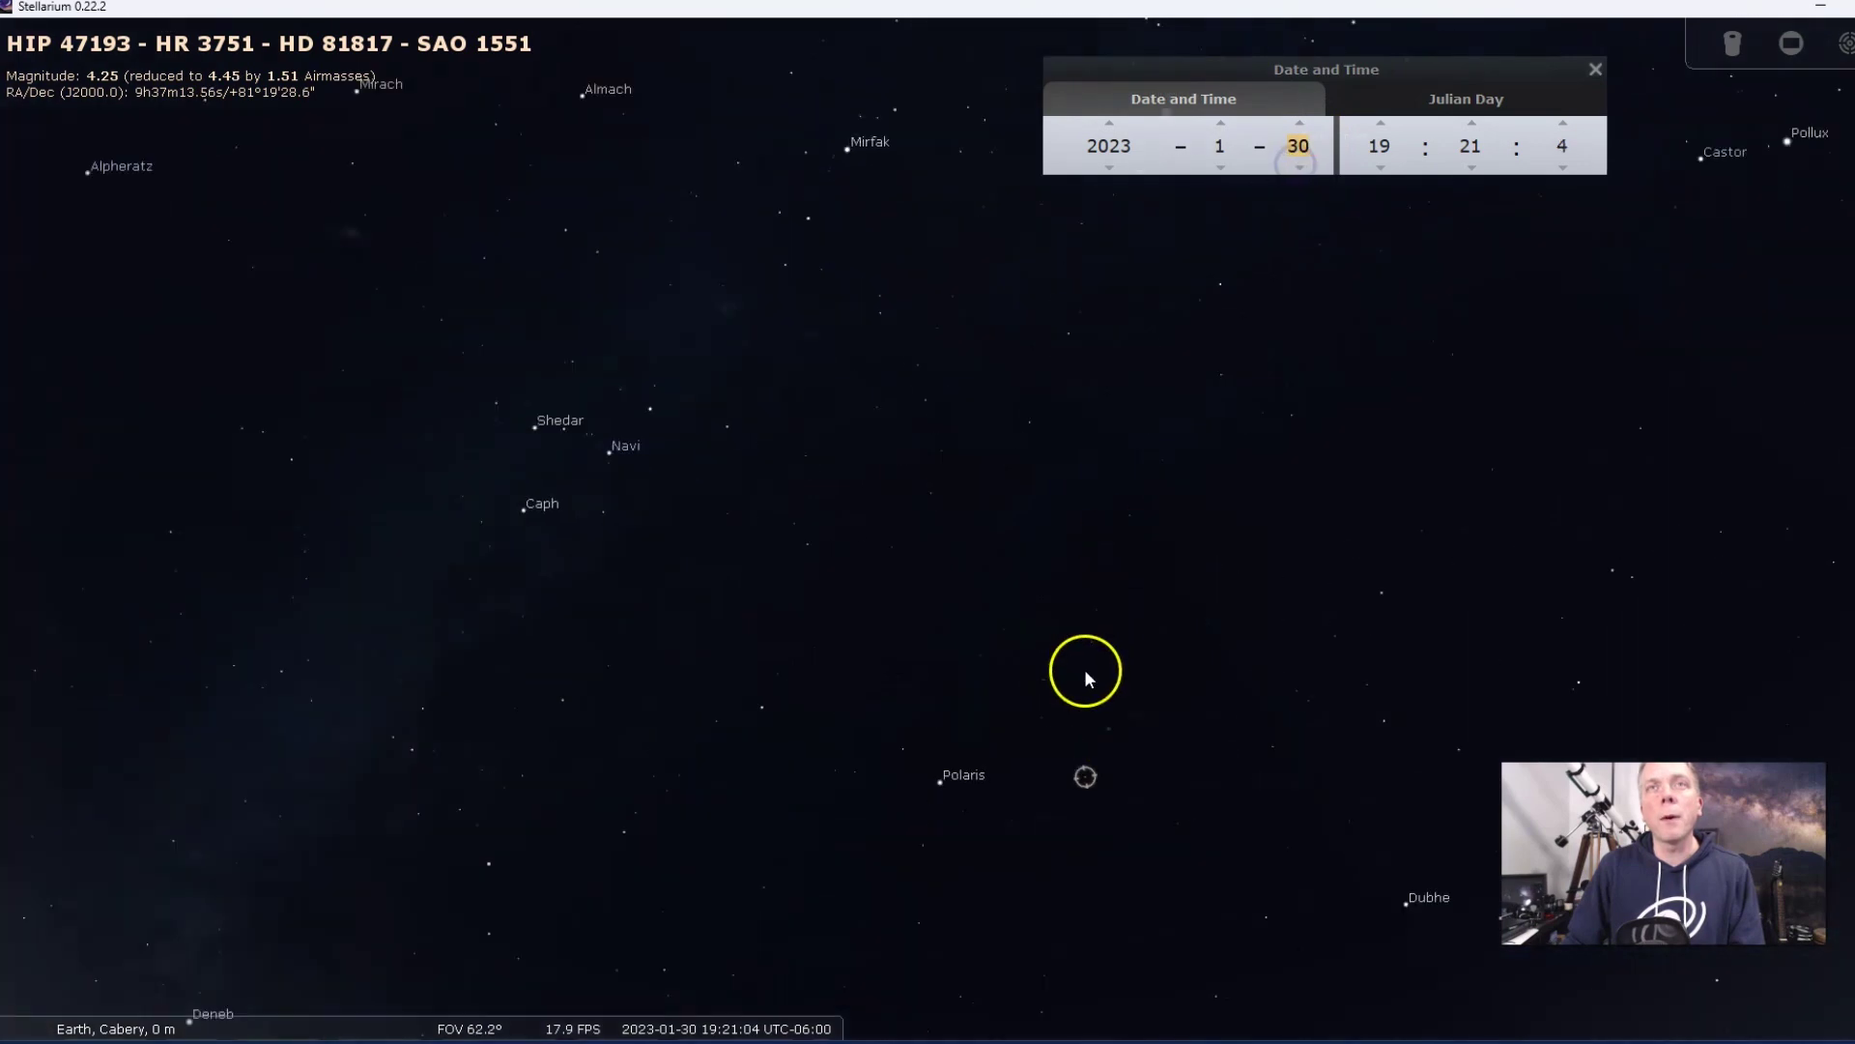
pyautogui.click(1145, 775)
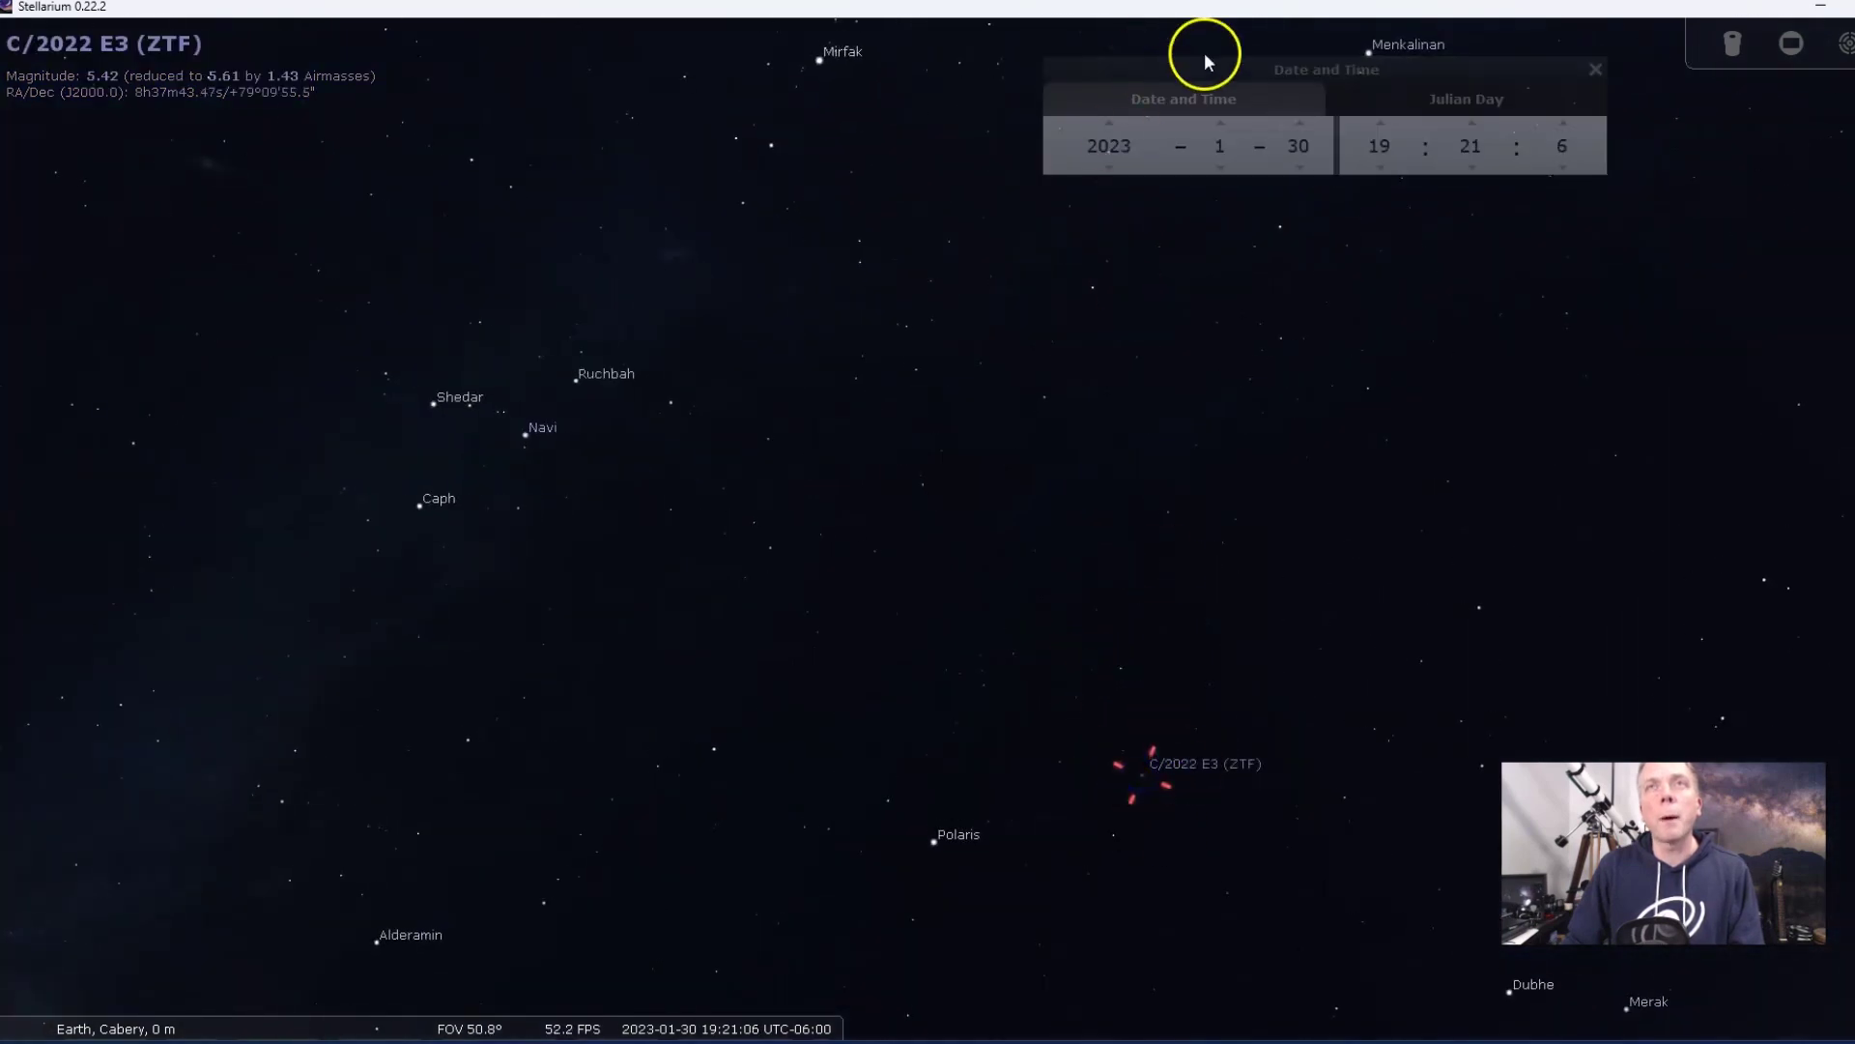
pyautogui.scroll(-2, 1283, 435)
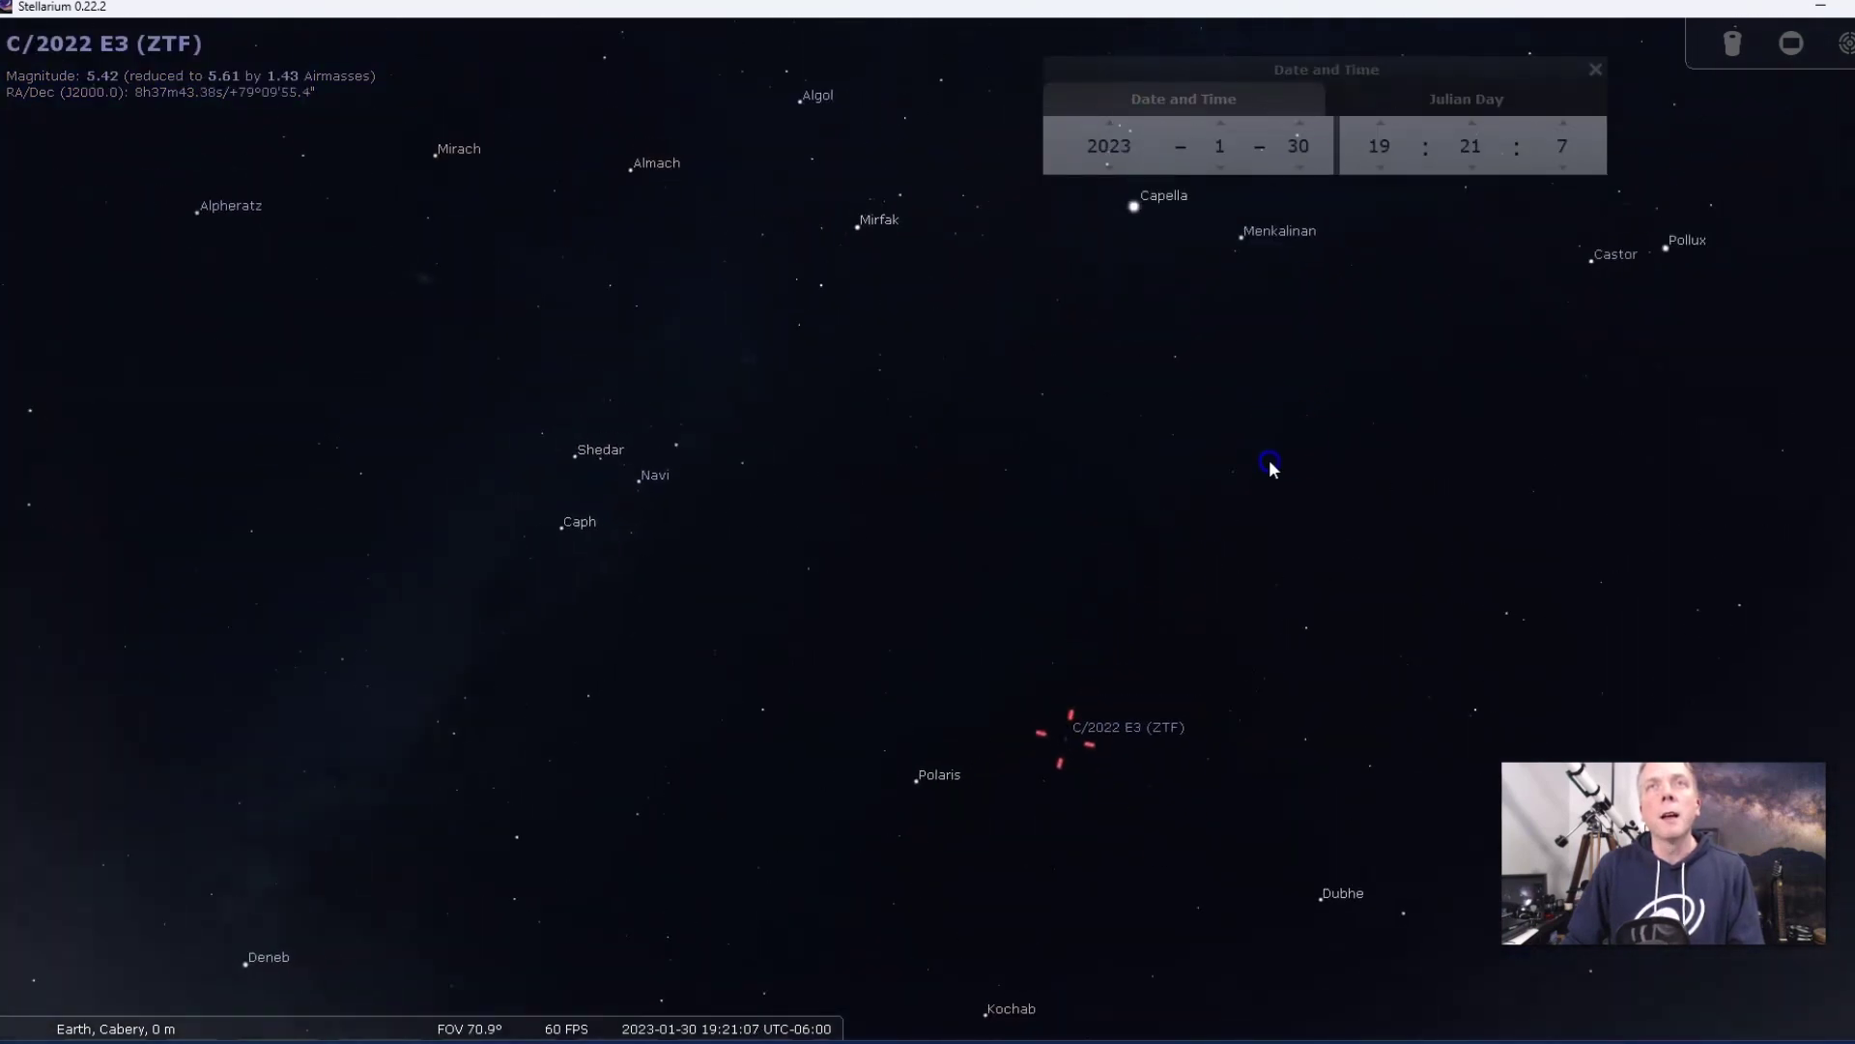
# - Advance the date to 2023-02-02, following the comet toward Capella
pyautogui.click(1302, 124)
pyautogui.click(1302, 122)
pyautogui.click(1302, 123)
pyautogui.click(1302, 122)
pyautogui.click(1301, 123)
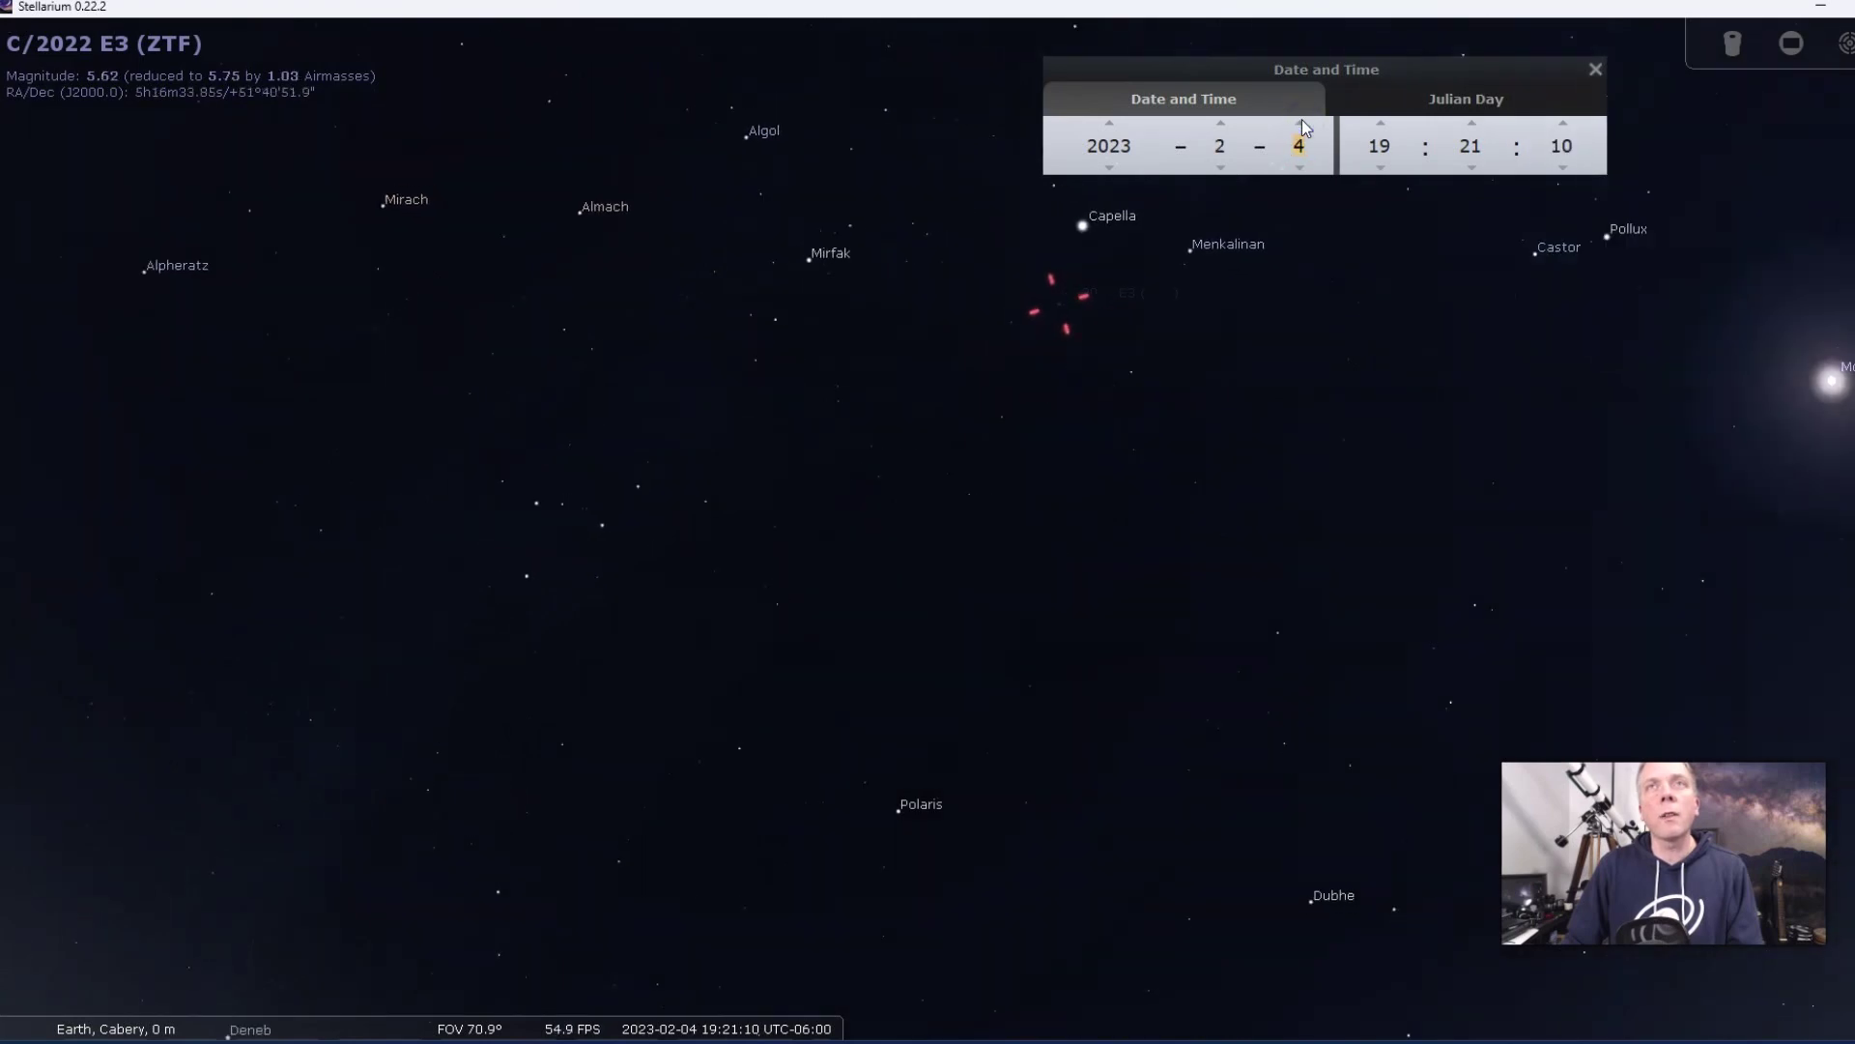
pyautogui.click(1302, 123)
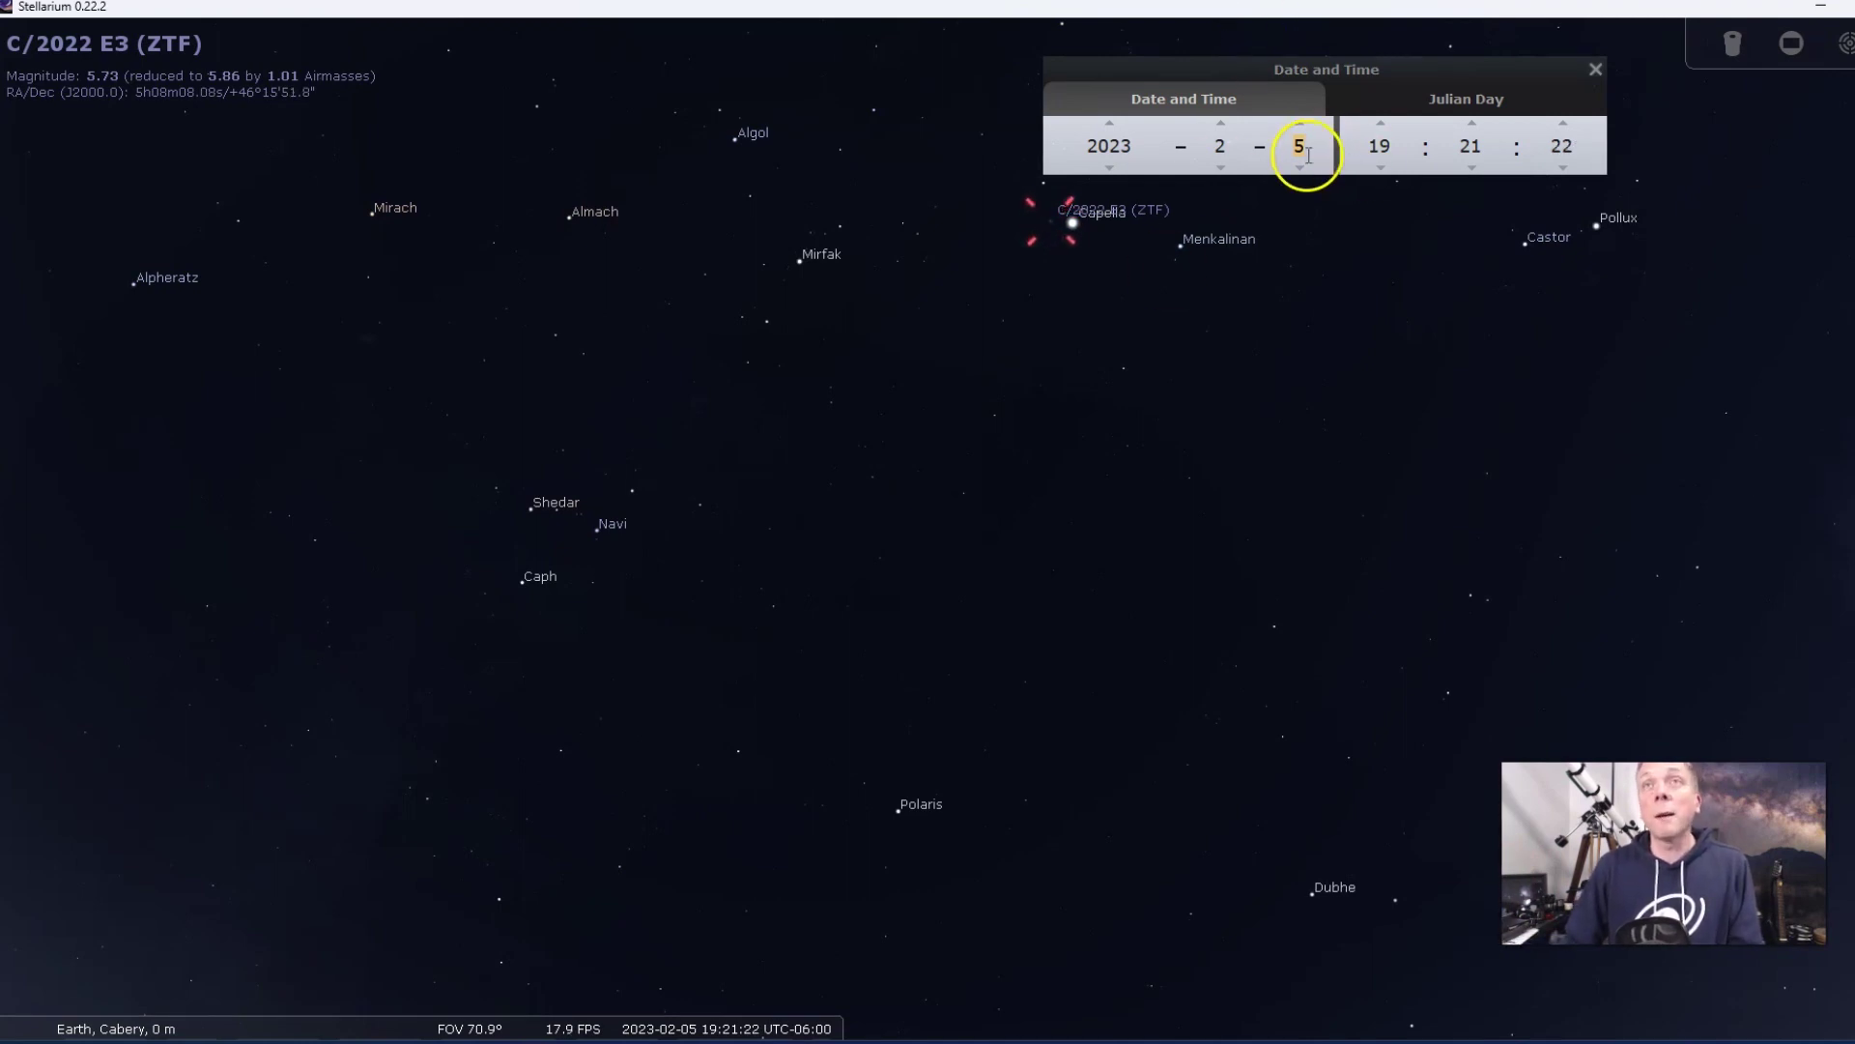
pyautogui.scroll(-4, 1305, 169)
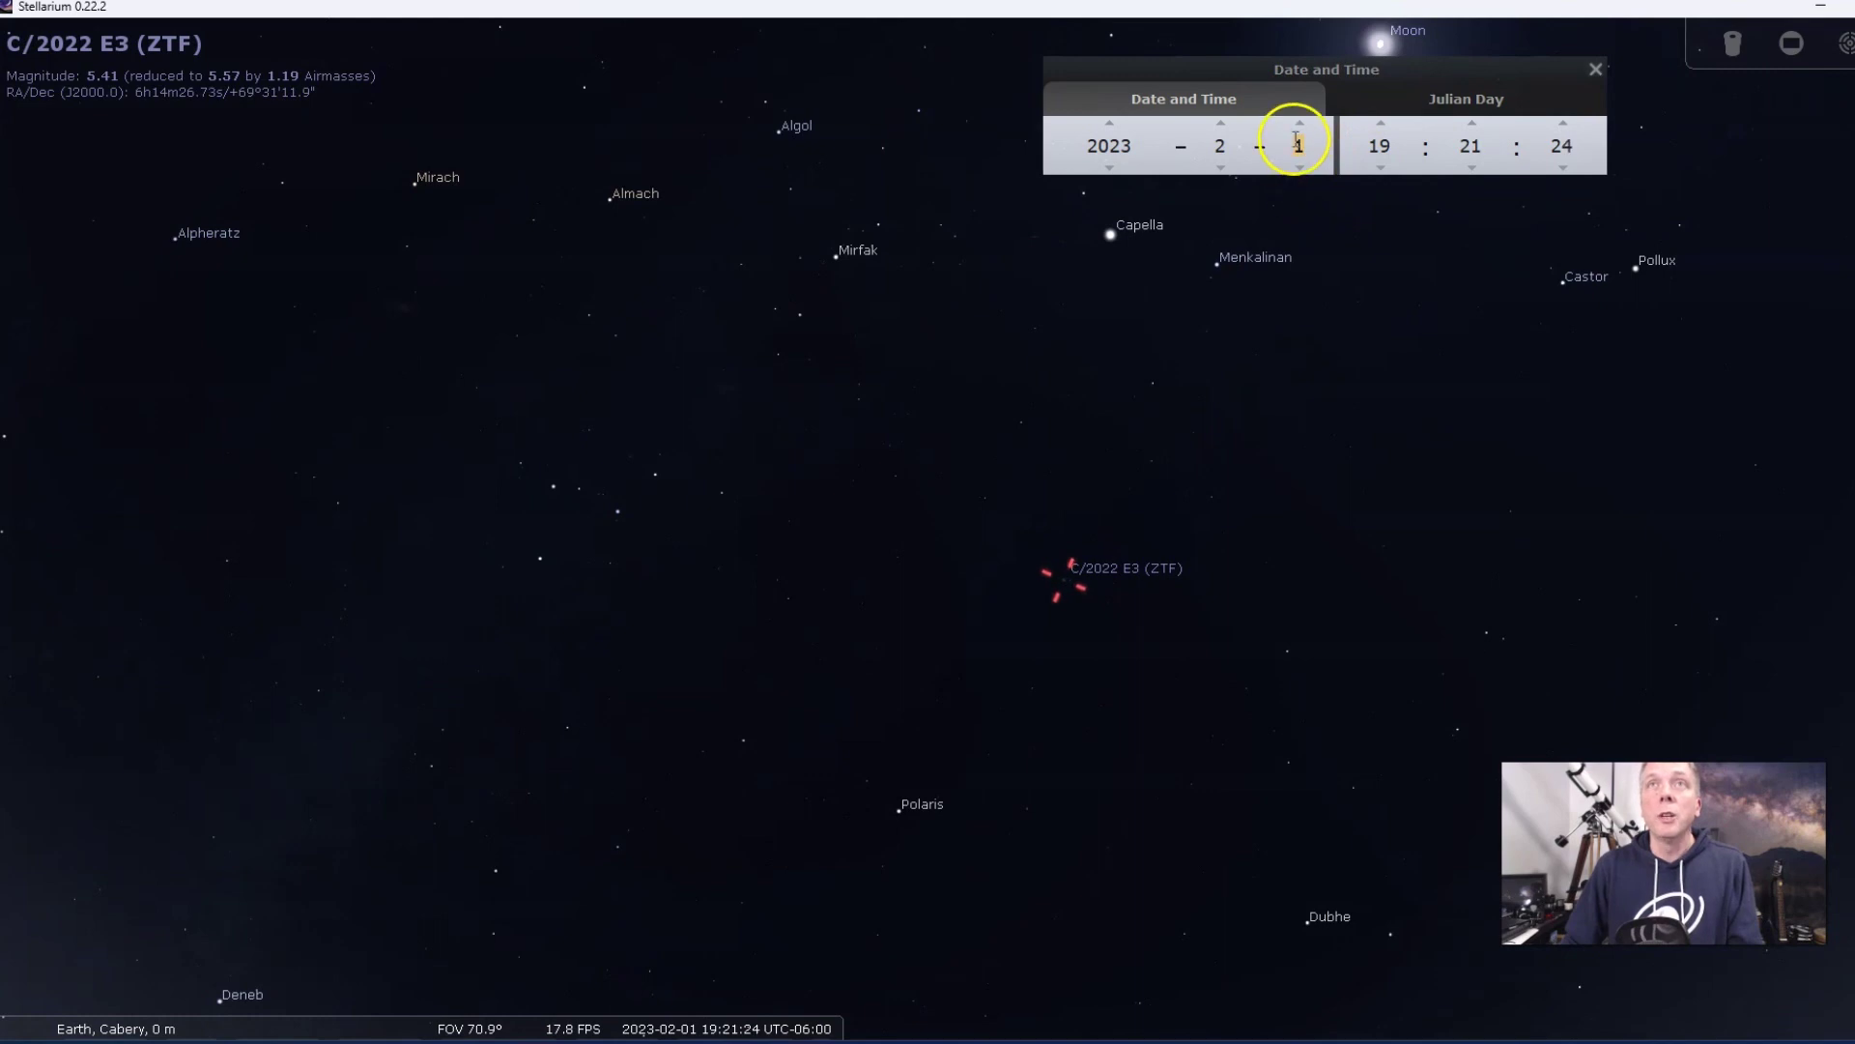
pyautogui.scroll(1, 1296, 128)
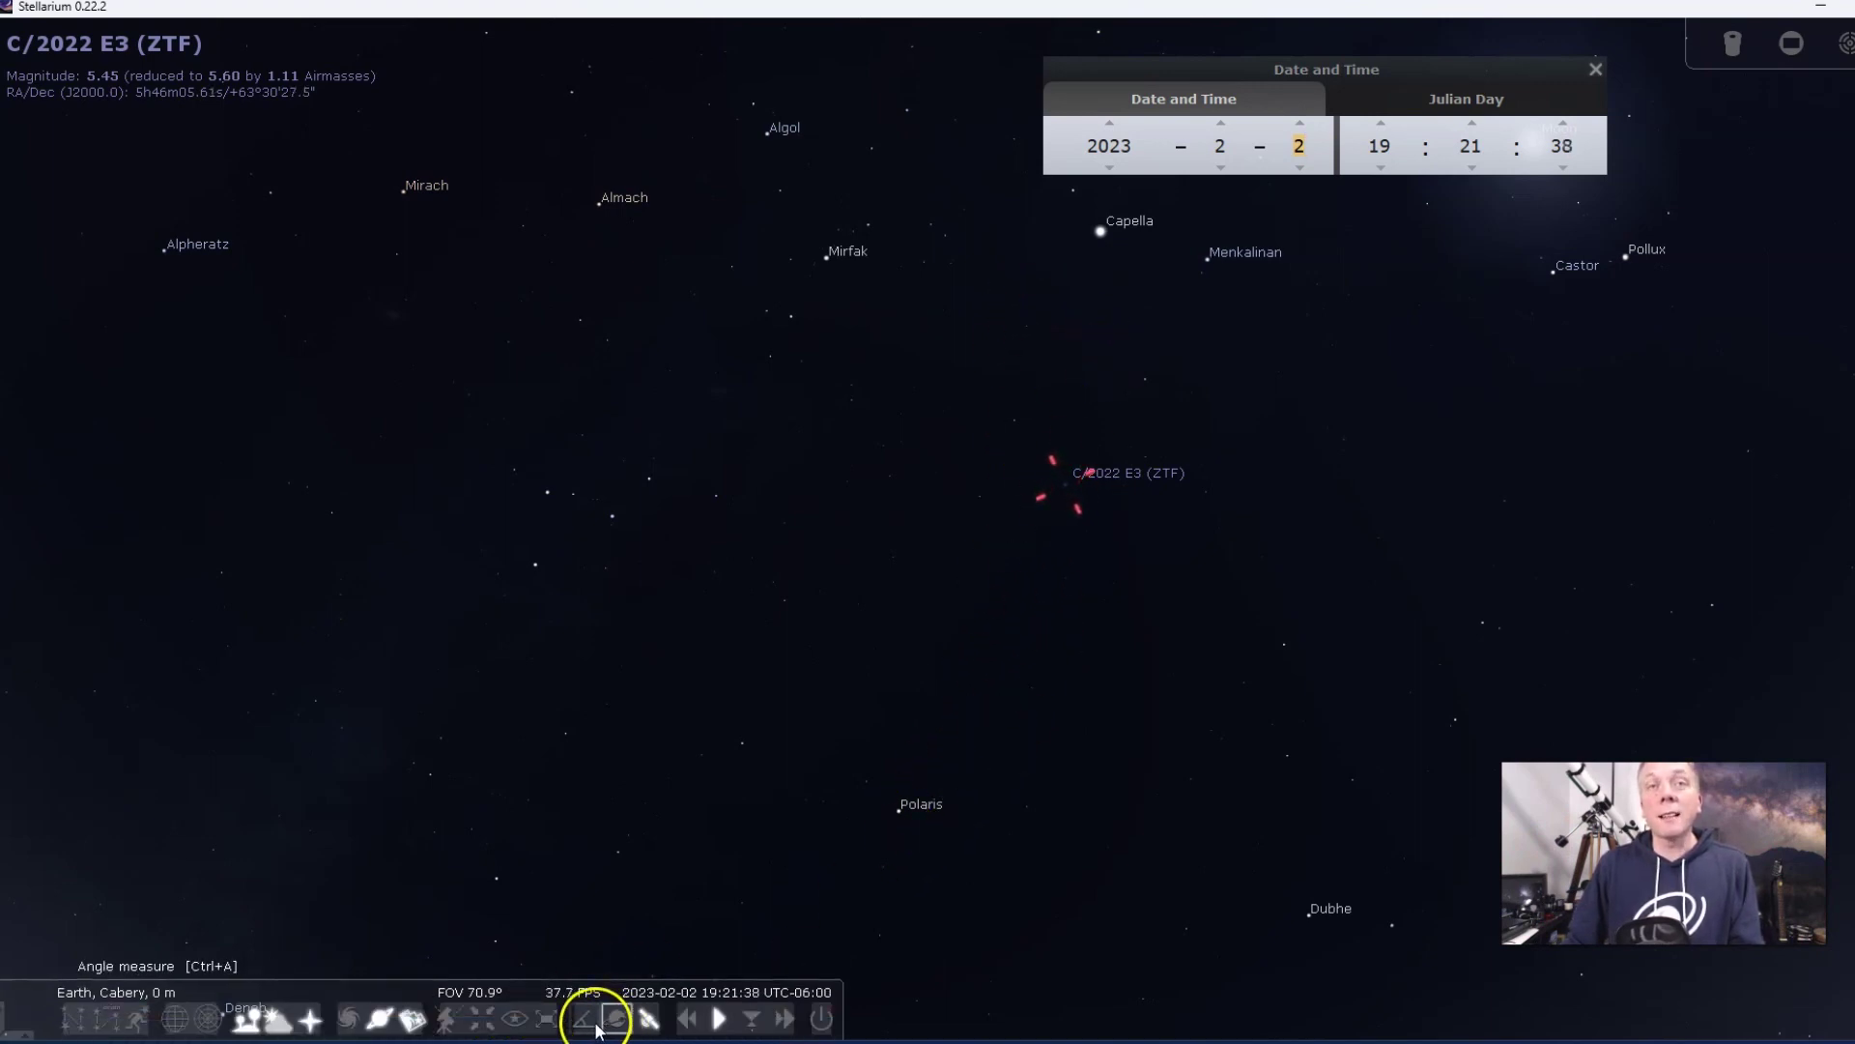
pyautogui.click(601, 1010)
# - Measure the Polaris-to-comet distance: 25° 21' 55.33"
pyautogui.moveTo(902, 816); pyautogui.dragTo(1064, 493)
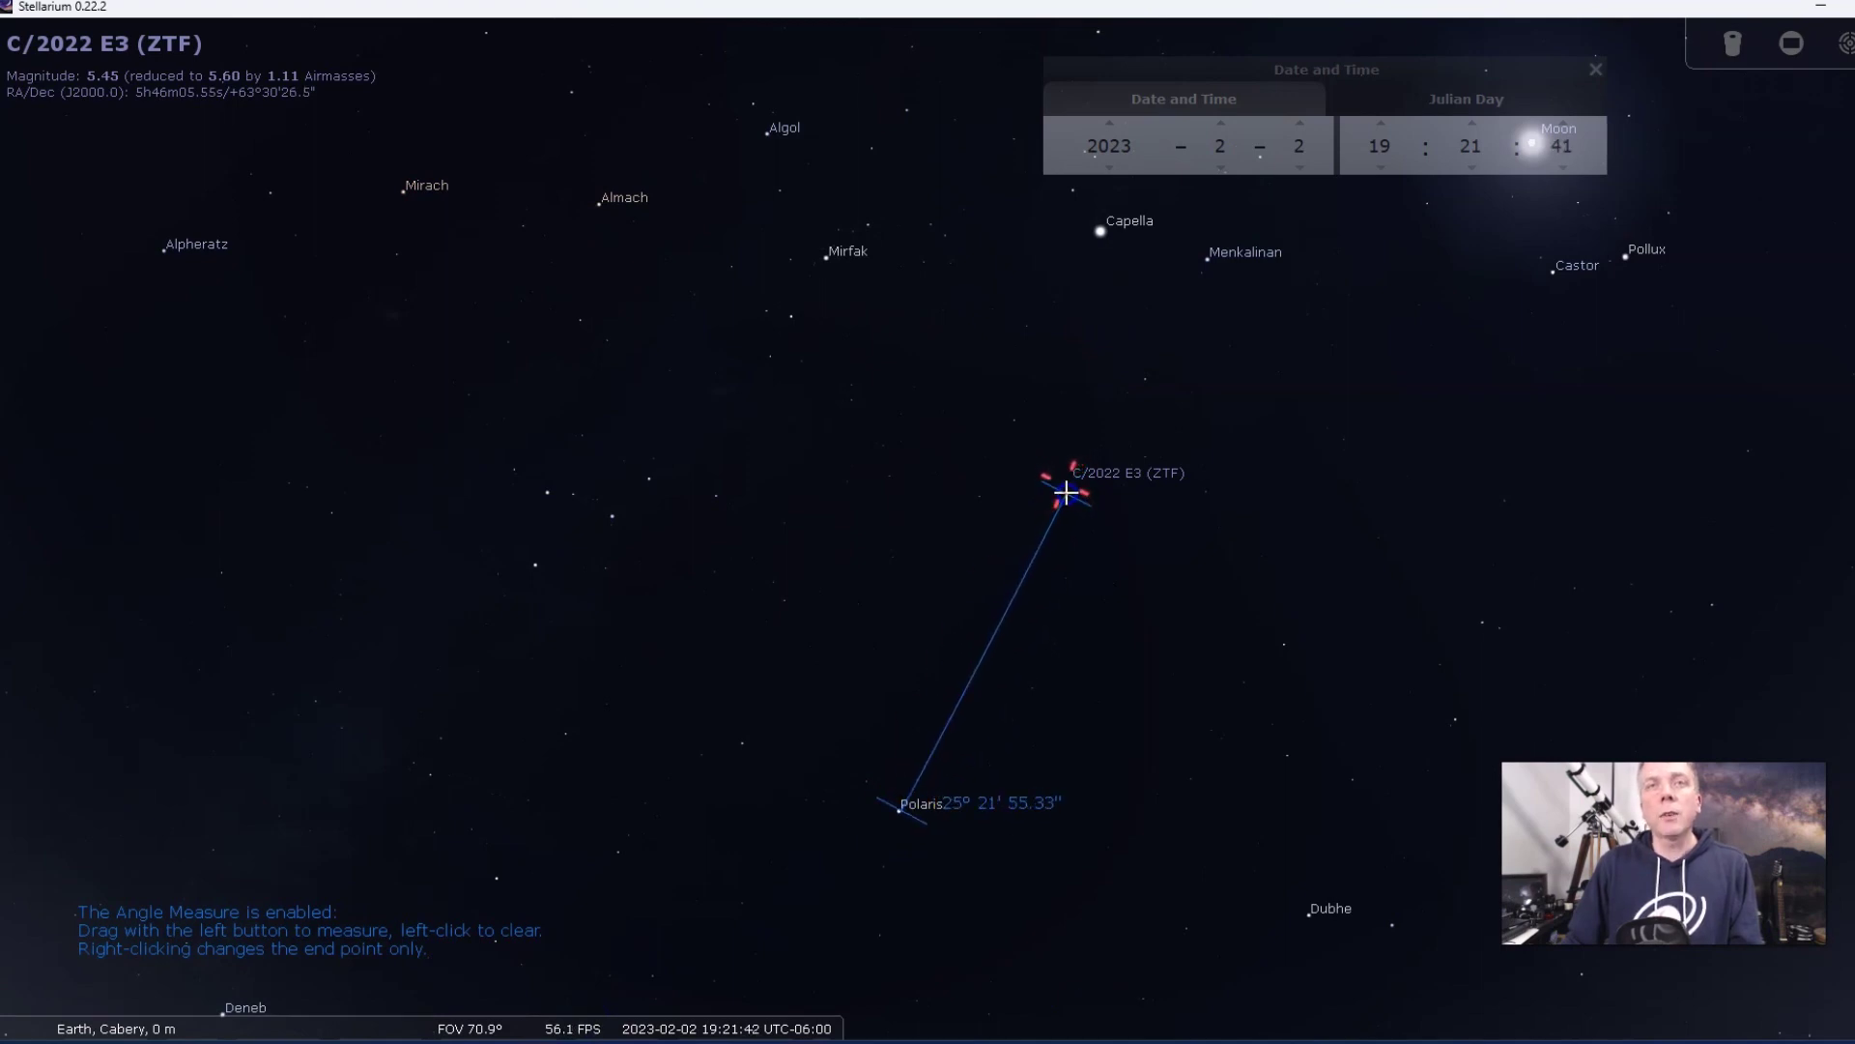